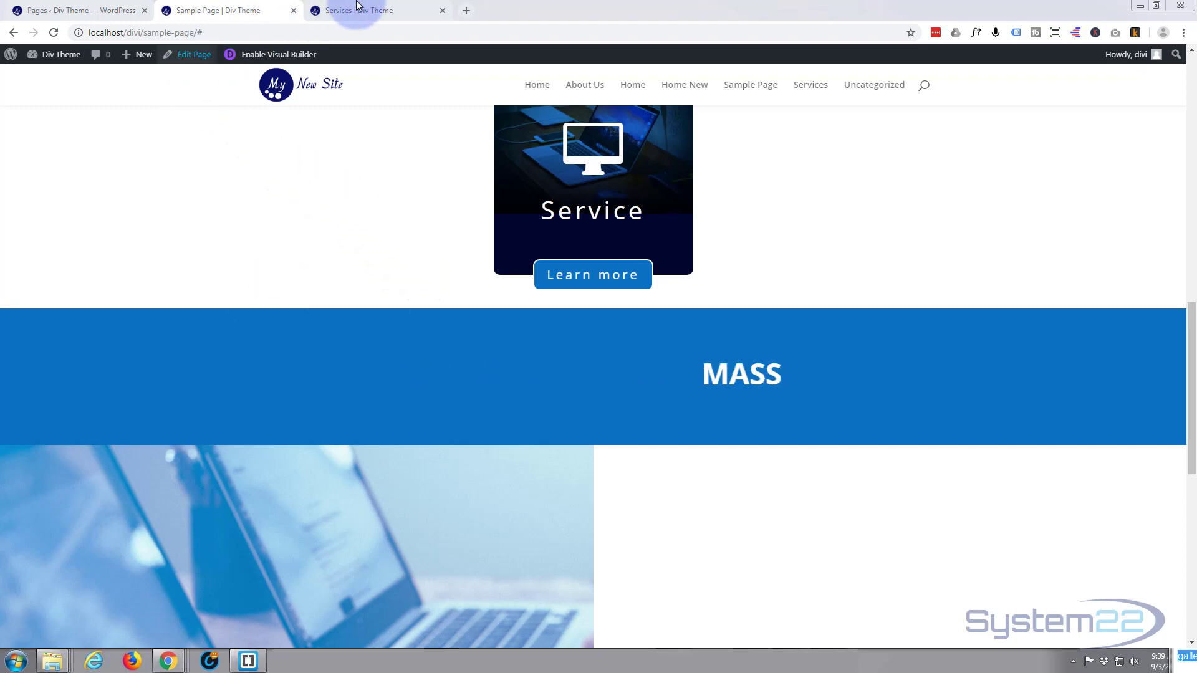
# On the Services page, add a regular section with a single-column row between the progress bars and the blurb list.
pyautogui.click(372, 10)
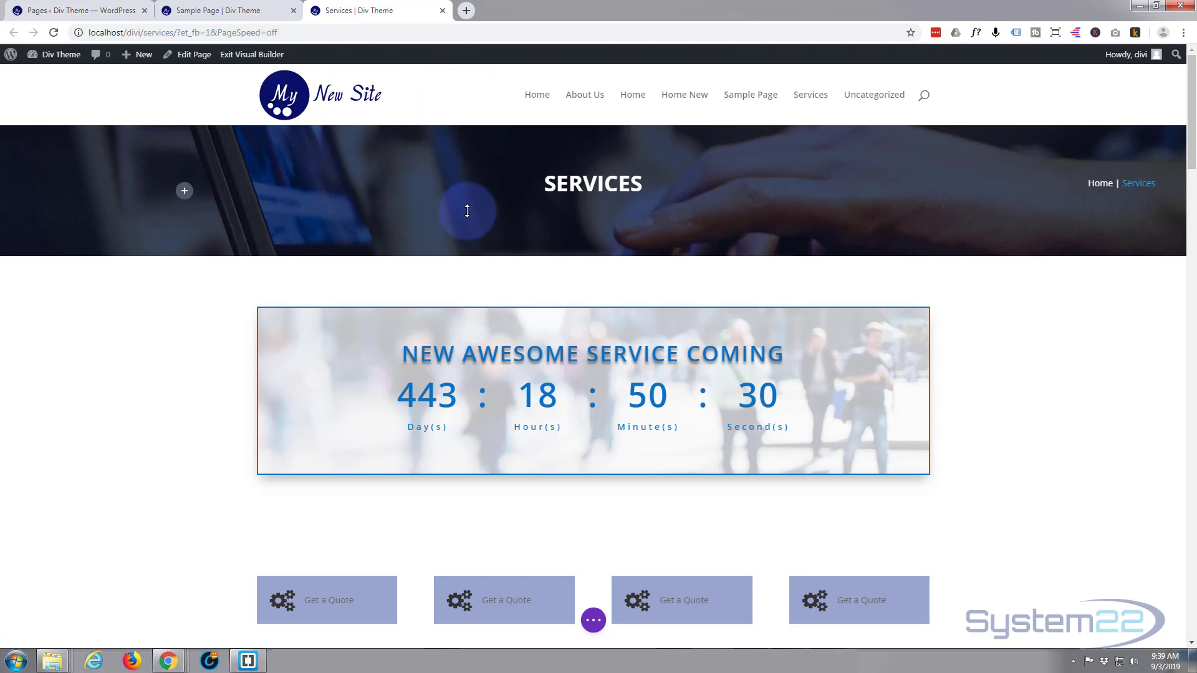
pyautogui.scroll(-5, 467, 211)
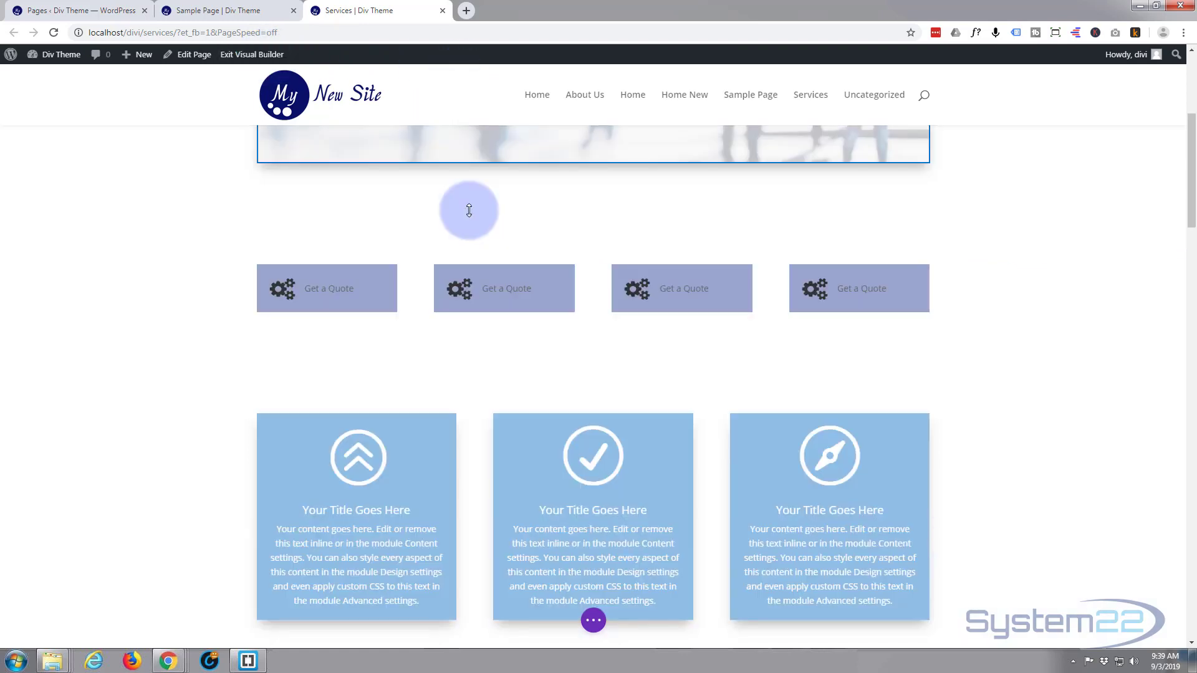
pyautogui.scroll(-8, 469, 210)
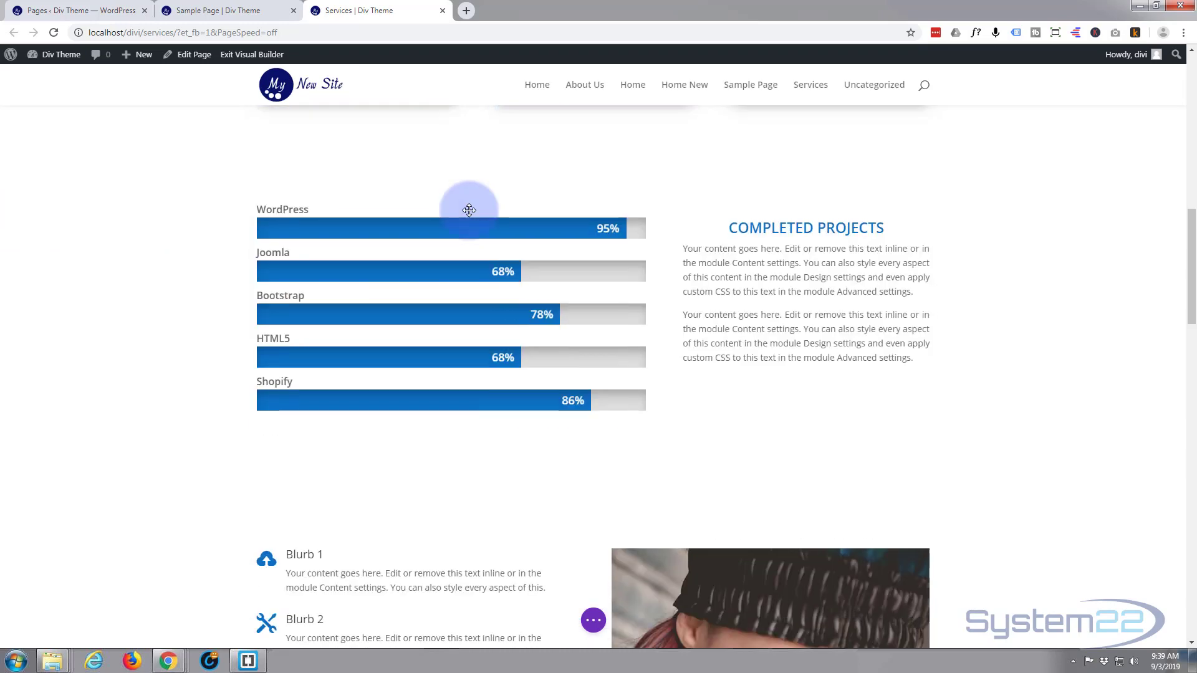
pyautogui.scroll(-6, 470, 210)
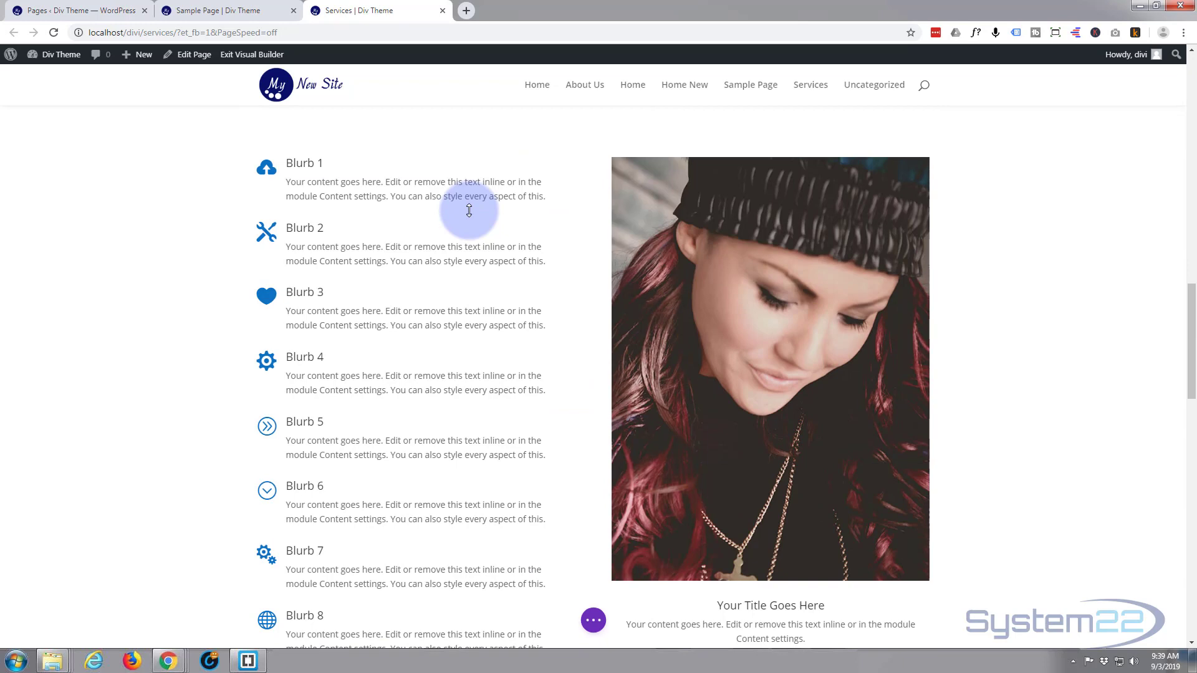
pyautogui.scroll(5, 469, 212)
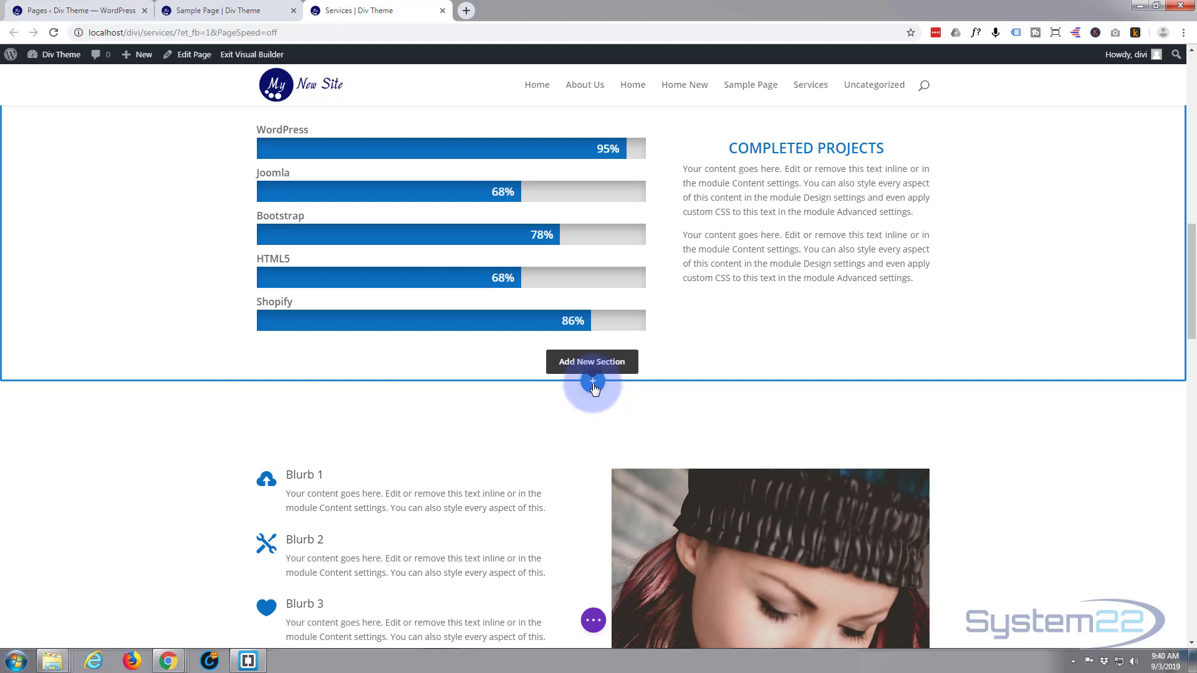
pyautogui.click(593, 385)
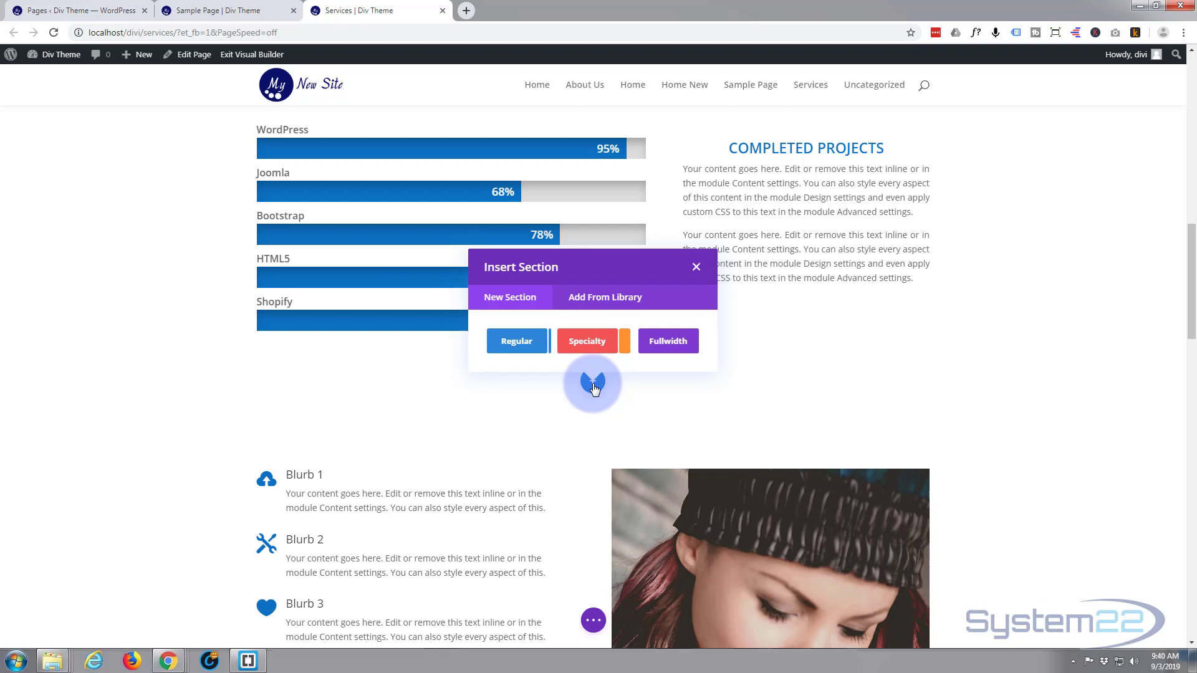
pyautogui.click(511, 346)
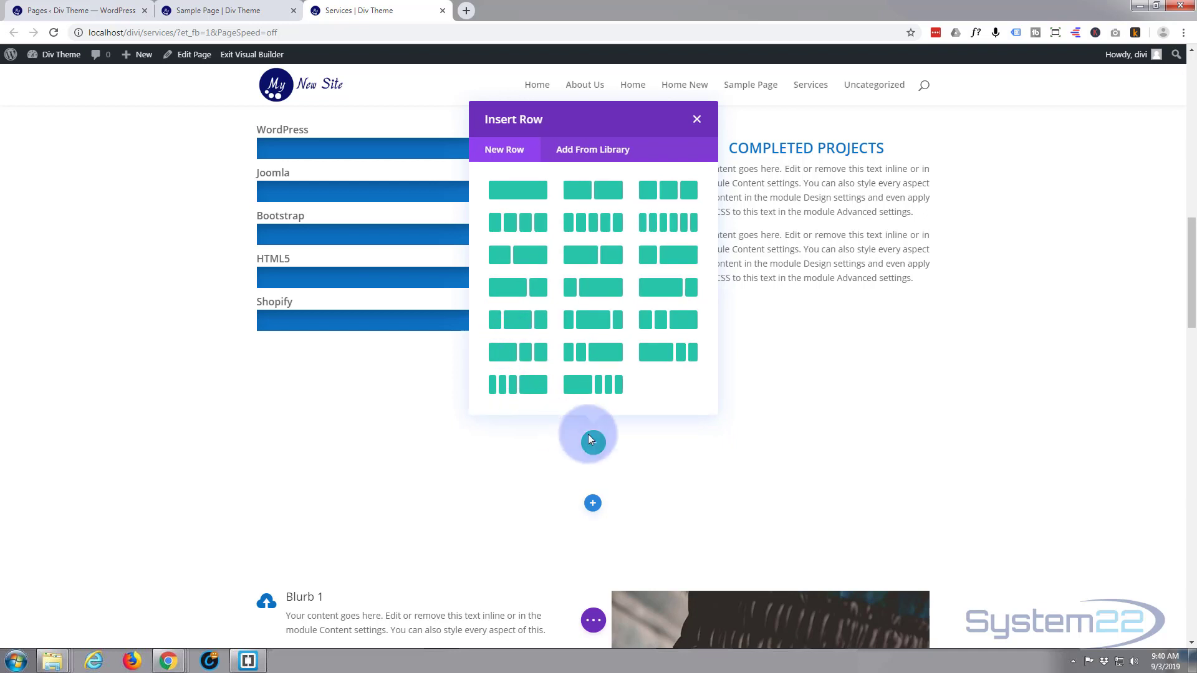
pyautogui.click(514, 197)
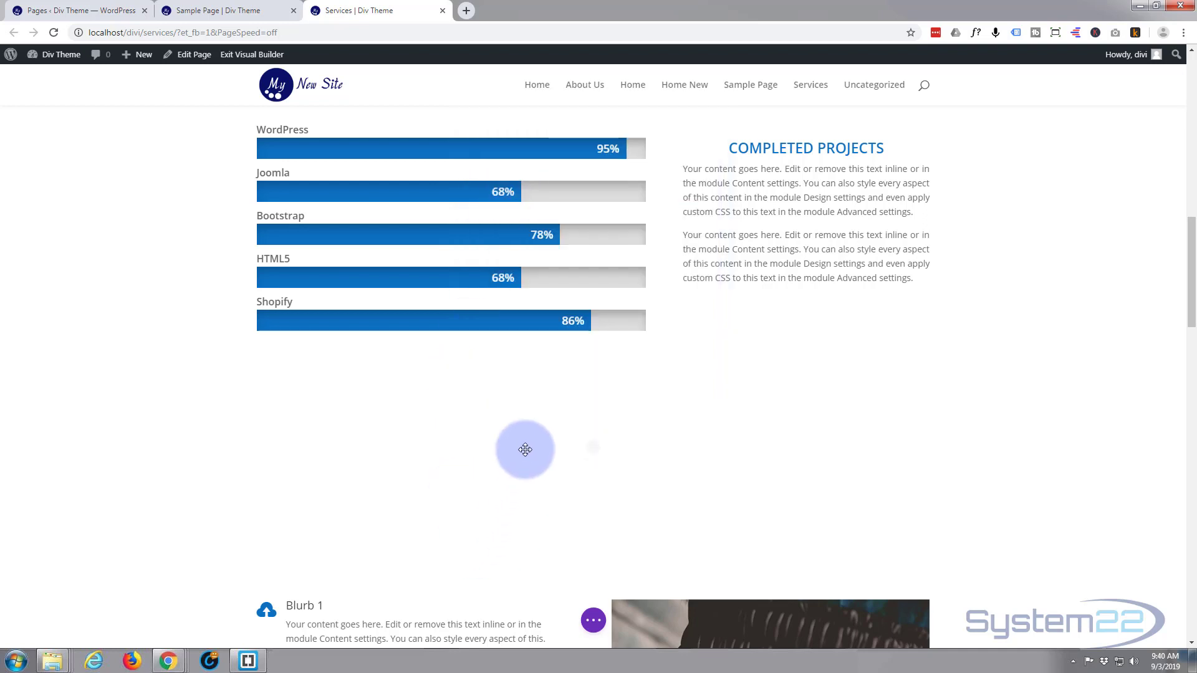
pyautogui.click(525, 450)
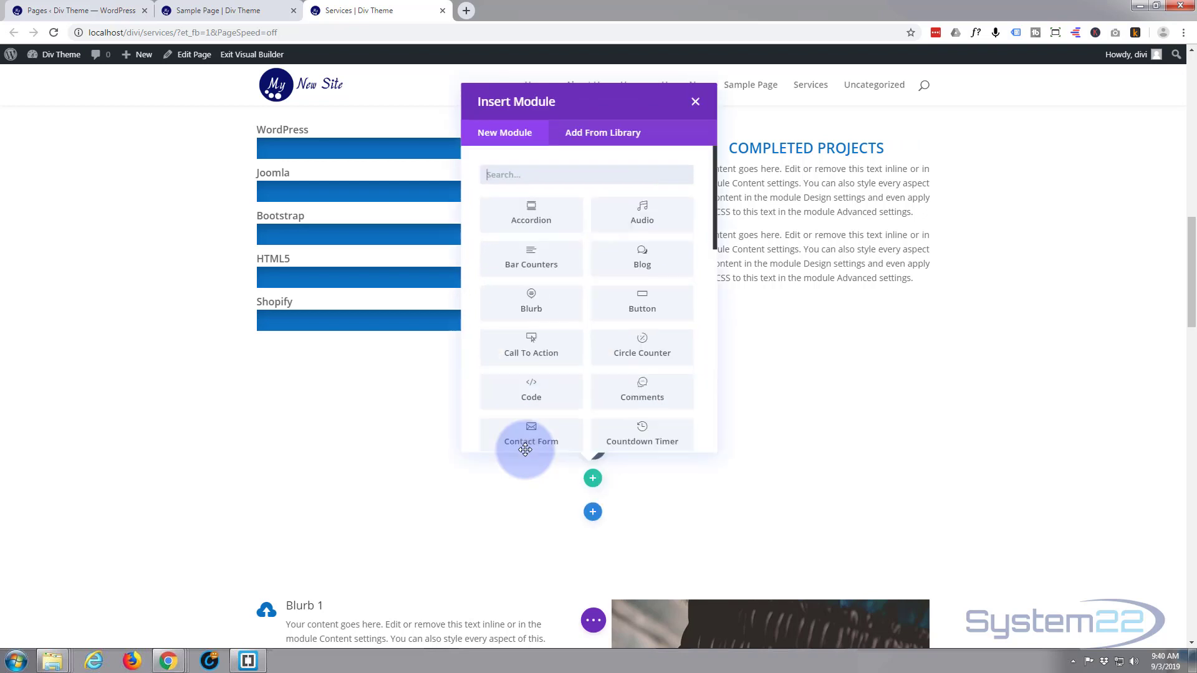
pyautogui.click(693, 102)
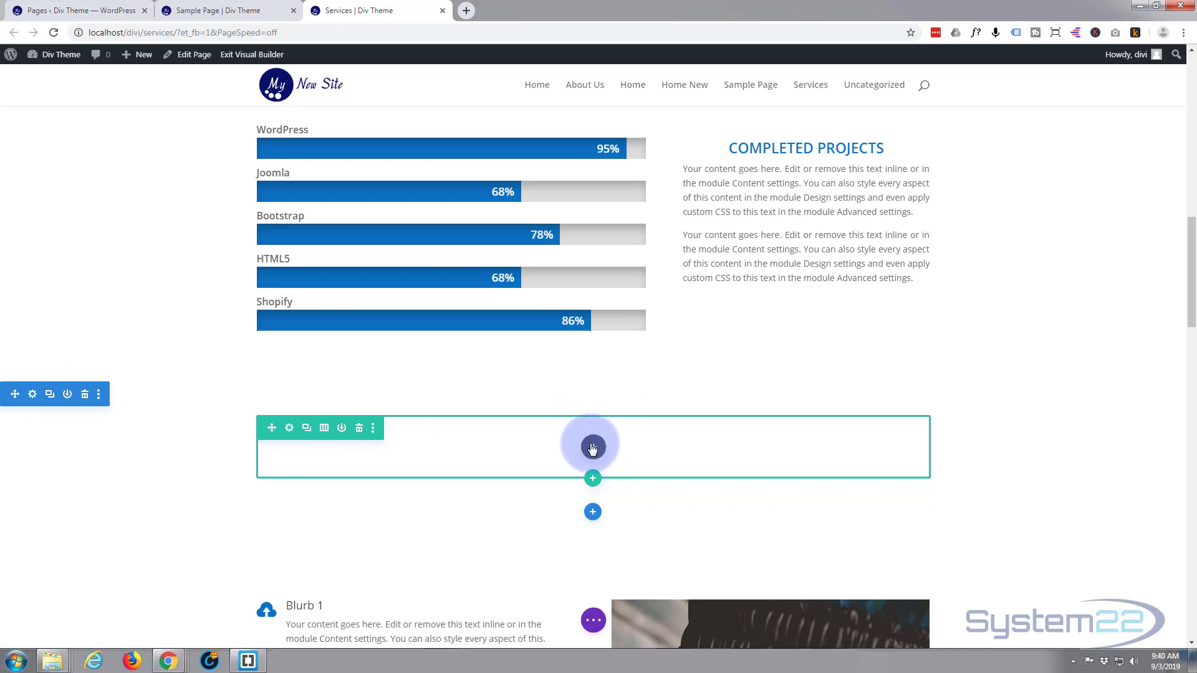
# Give the new section a blue background colour (#0c71c3) and save its settings.
pyautogui.click(33, 399)
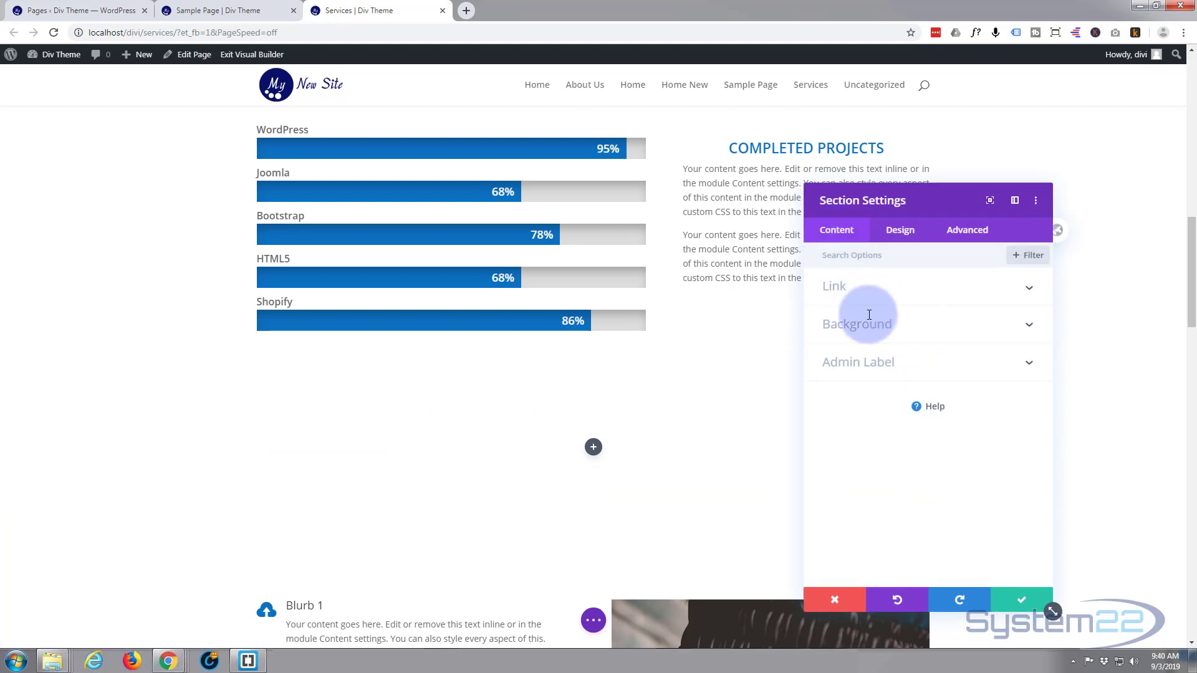
pyautogui.click(931, 330)
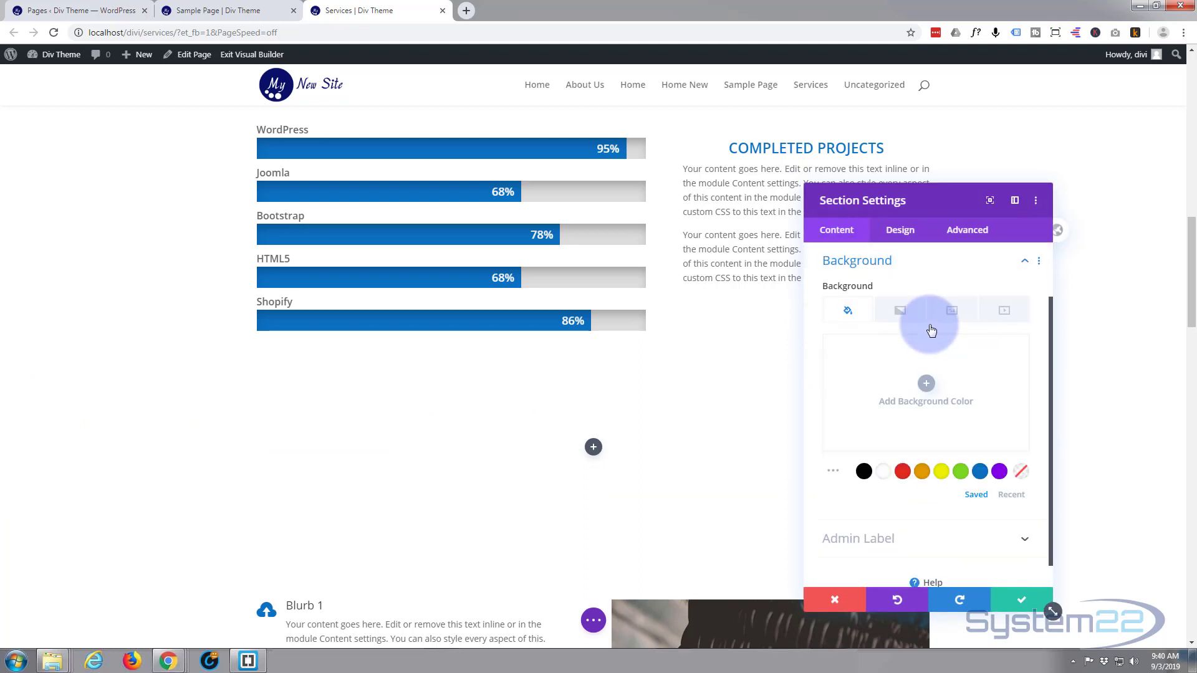
pyautogui.click(981, 473)
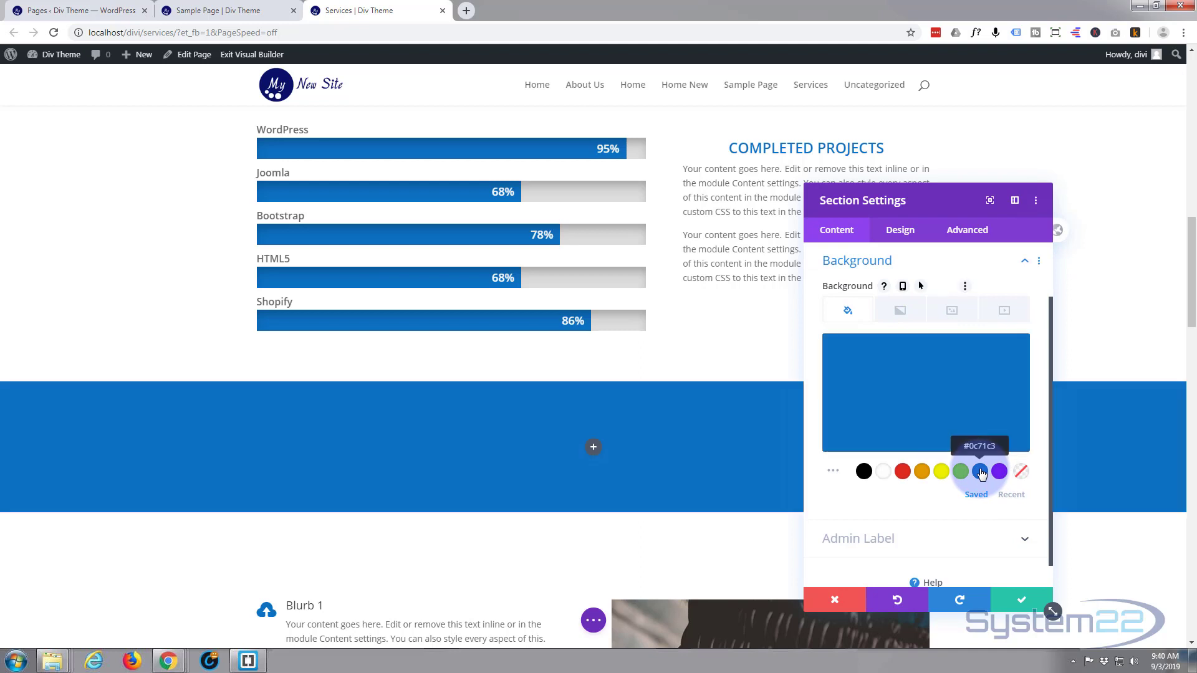
pyautogui.click(1023, 602)
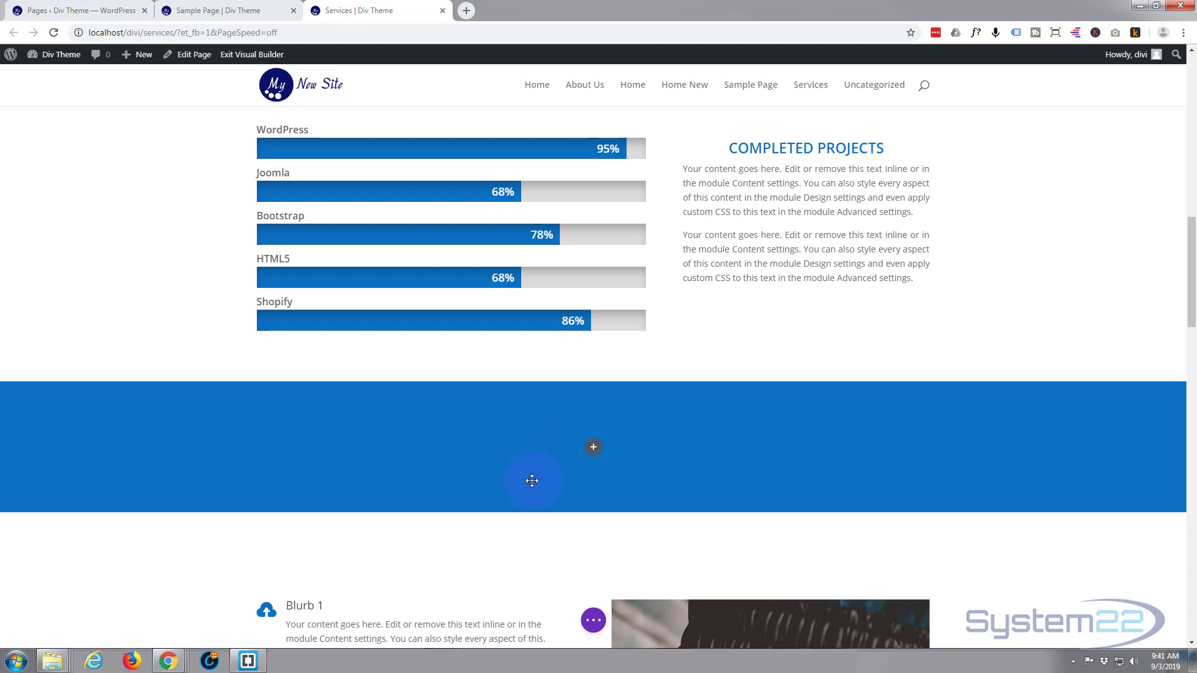
# Insert a Text module into the empty row of the blue section.
pyautogui.moveTo(593, 449)
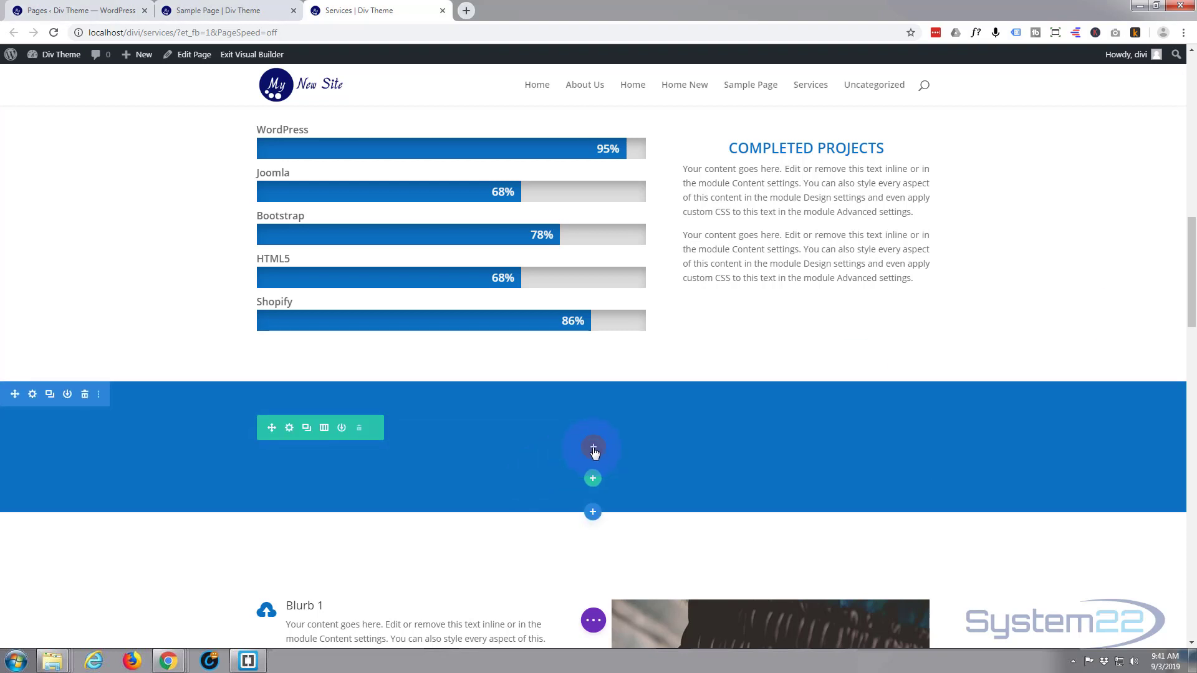
pyautogui.click(593, 449)
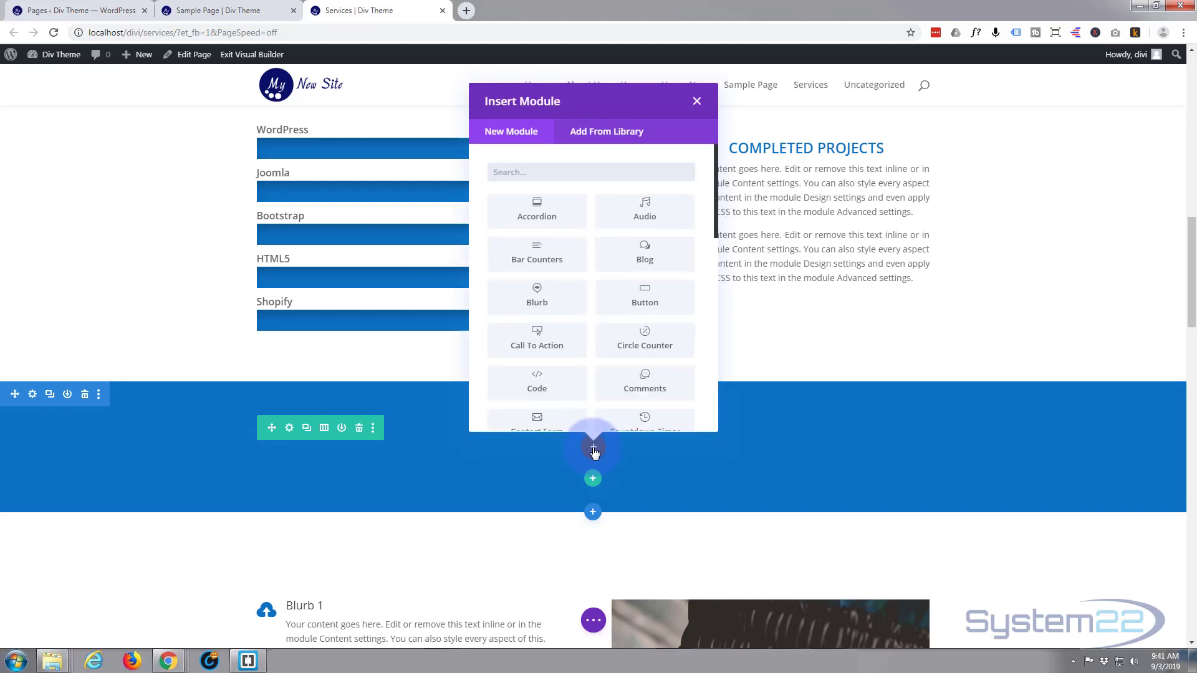
pyautogui.scroll(-5, 574, 209)
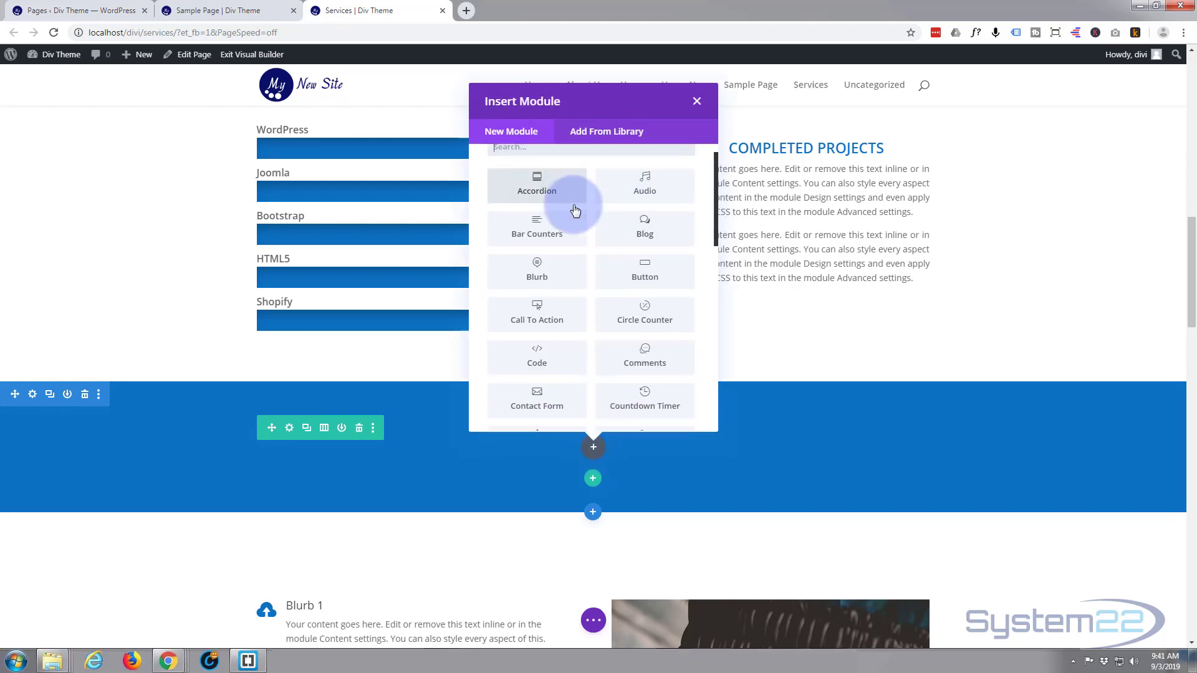
pyautogui.scroll(-4, 574, 210)
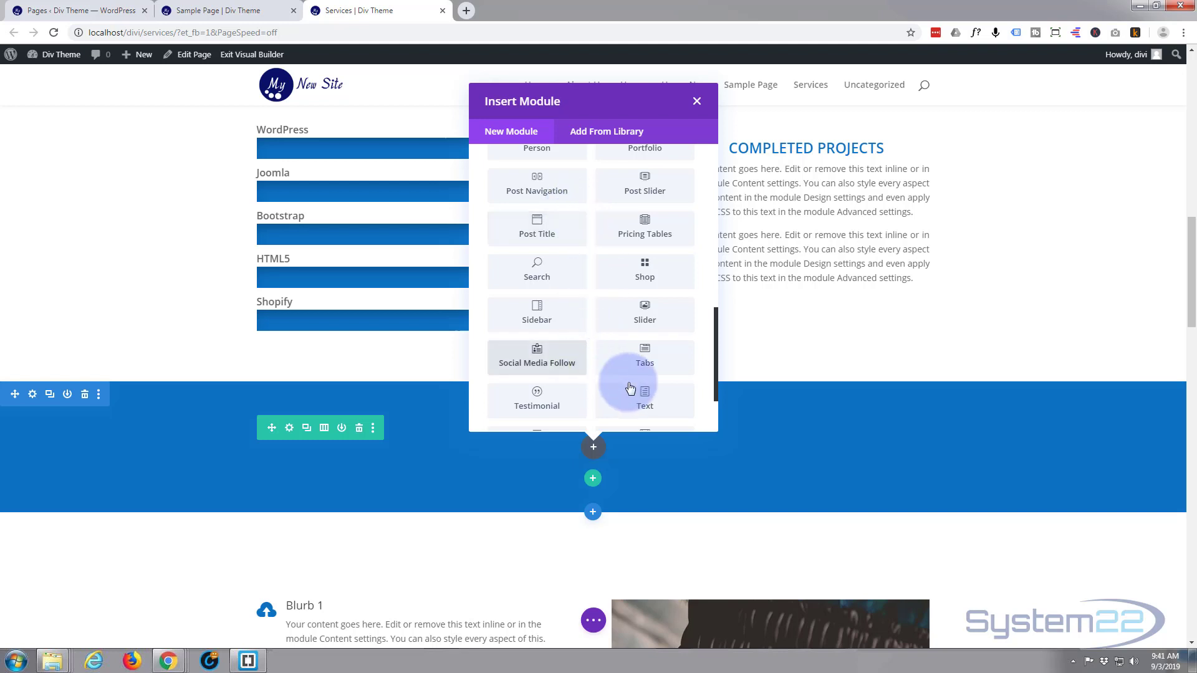
pyautogui.click(647, 404)
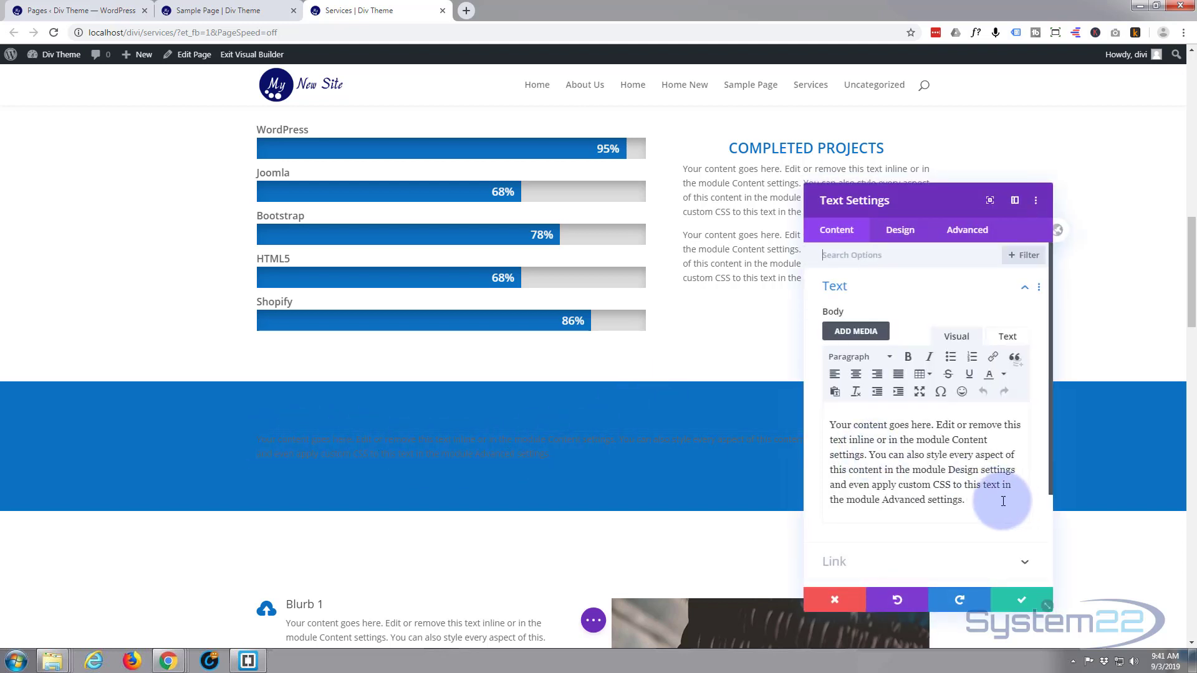
# Replace the module's placeholder body with "MASSIVE SALE SHOP NOW" and format it as Heading 1.
pyautogui.click(976, 501)
pyautogui.moveTo(889, 478); pyautogui.dragTo(818, 422)
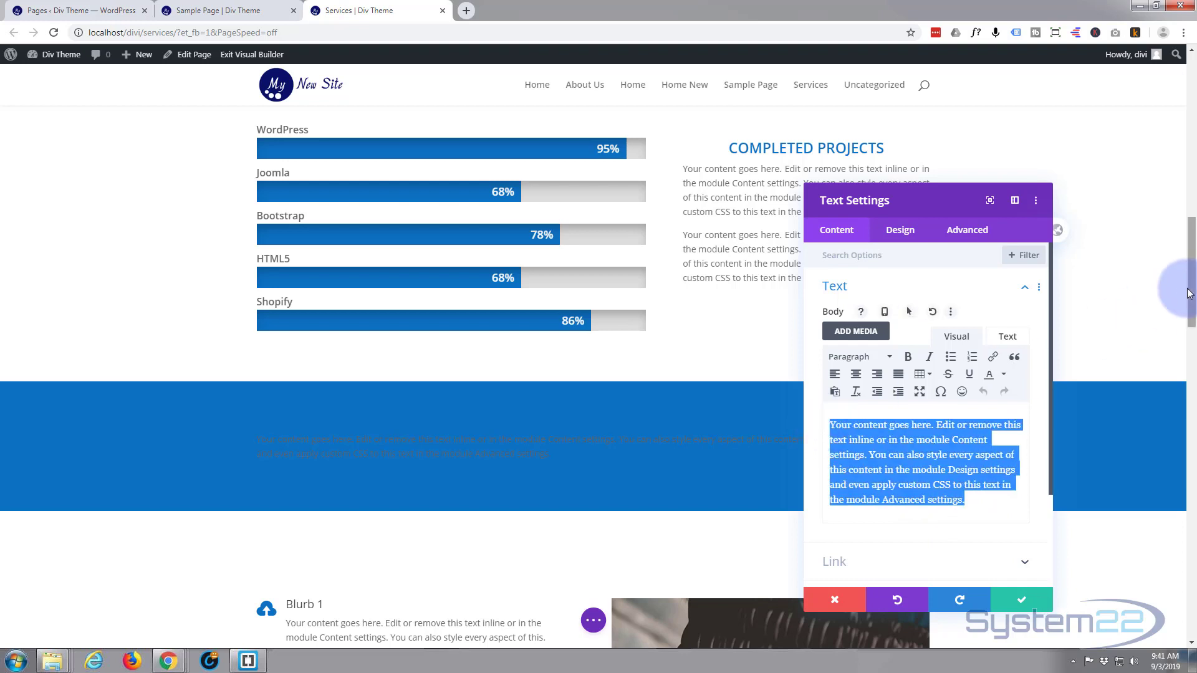
pyautogui.write('M')
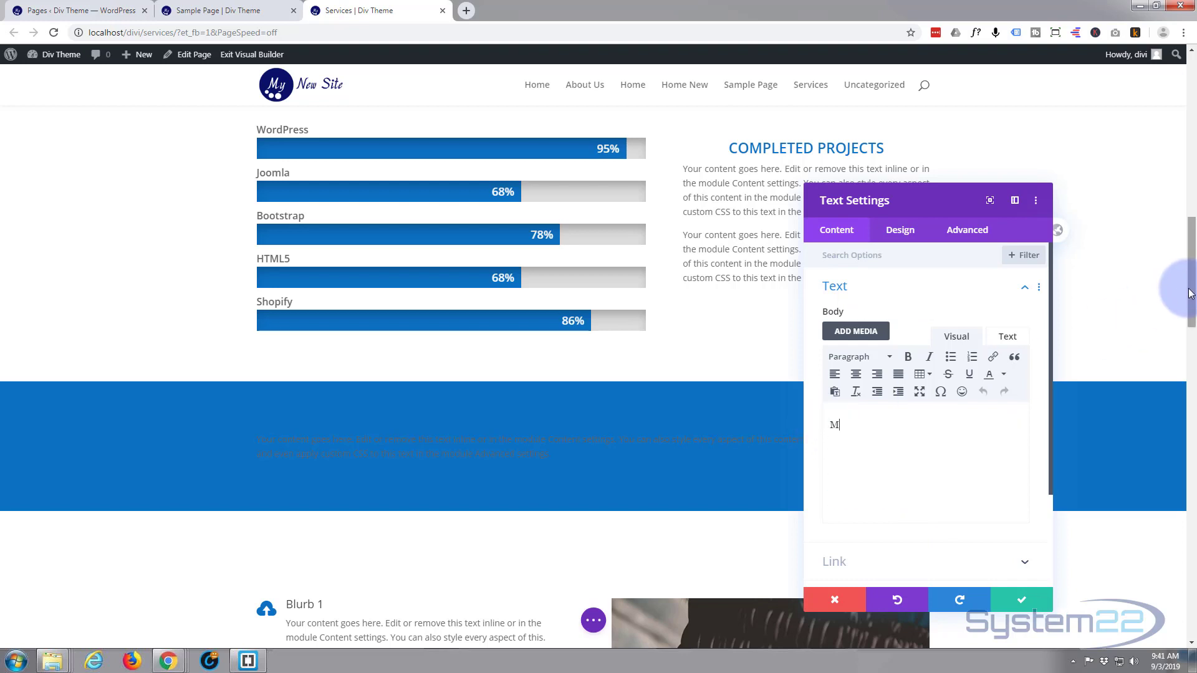
pyautogui.write('ASSIVE SALE SHO')
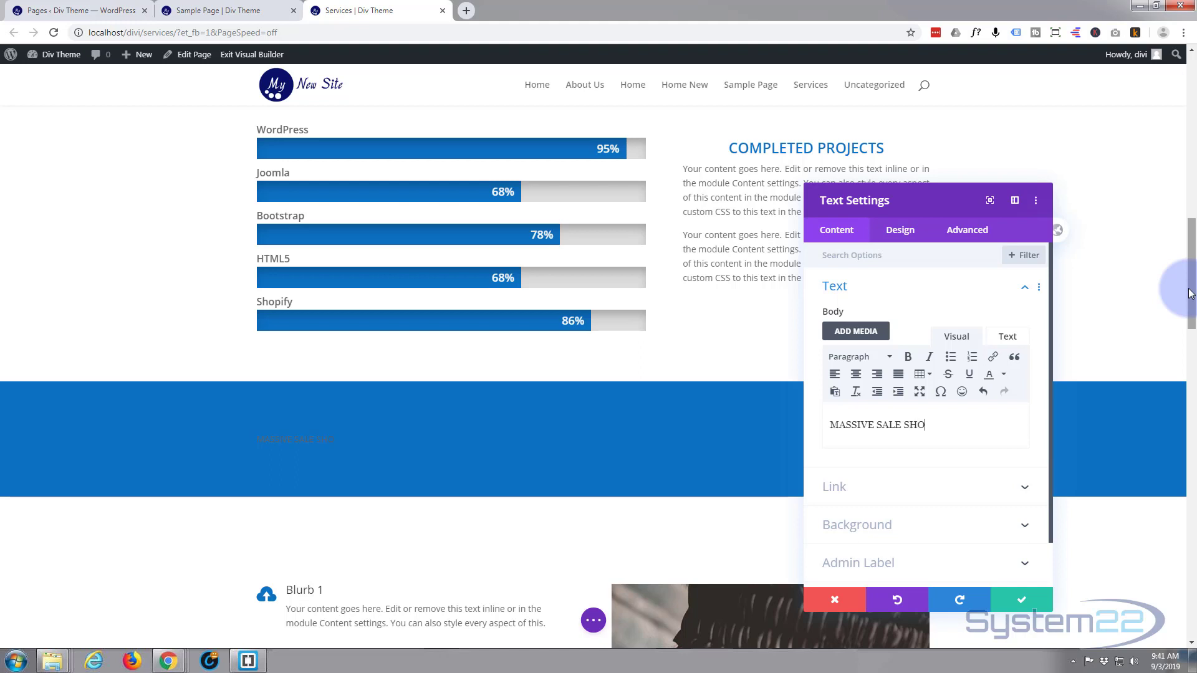
pyautogui.write('NOW')
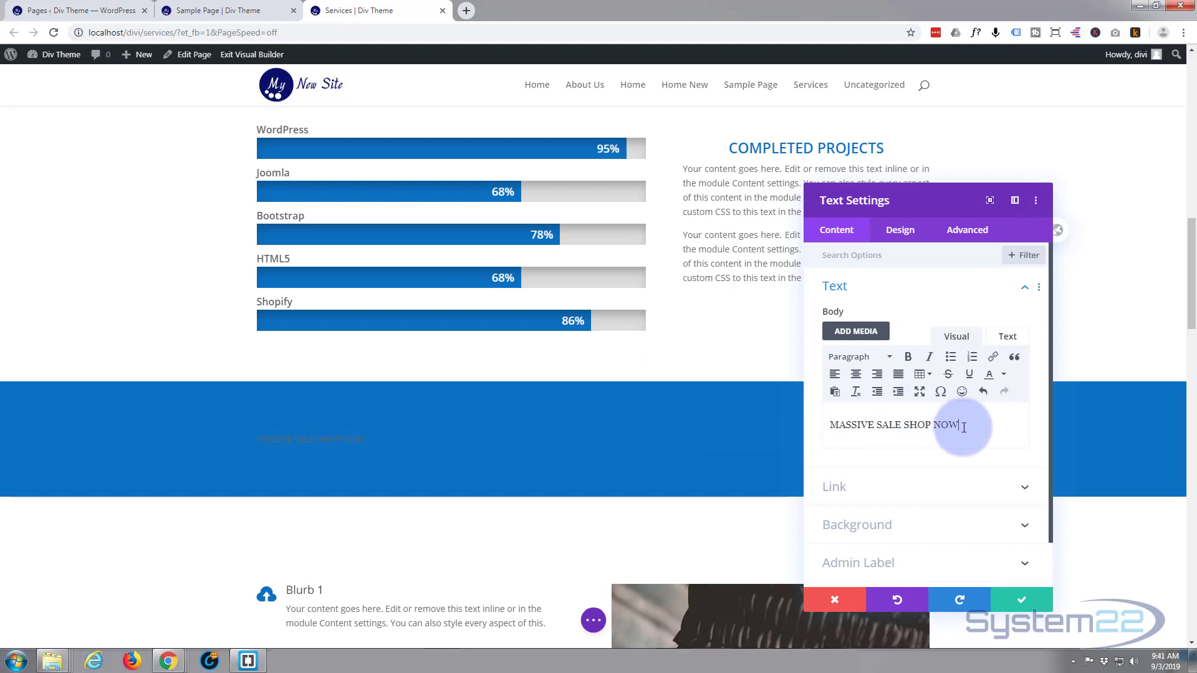
pyautogui.moveTo(967, 422); pyautogui.dragTo(827, 429)
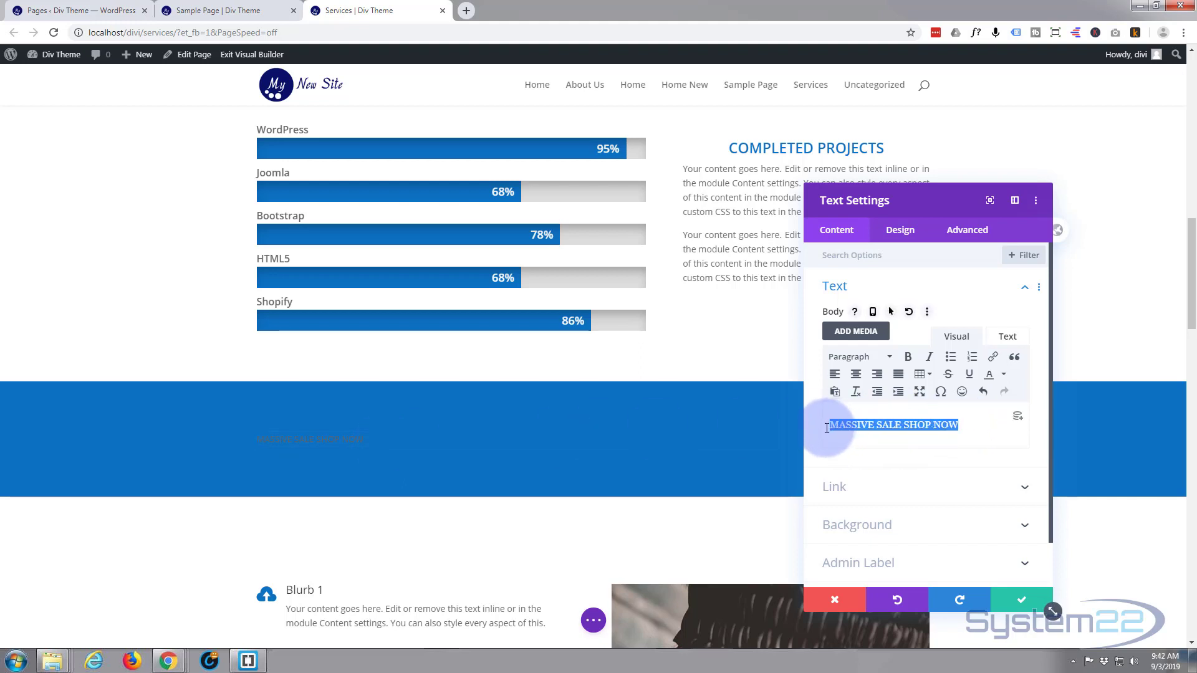
pyautogui.click(890, 358)
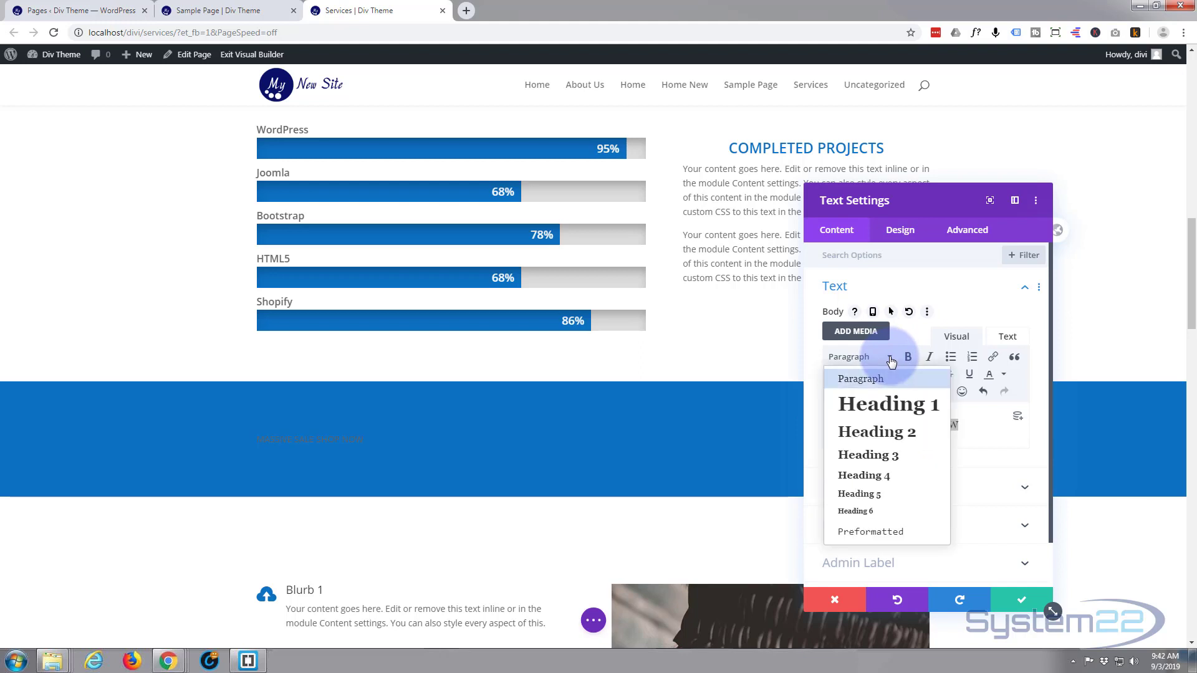
pyautogui.click(899, 406)
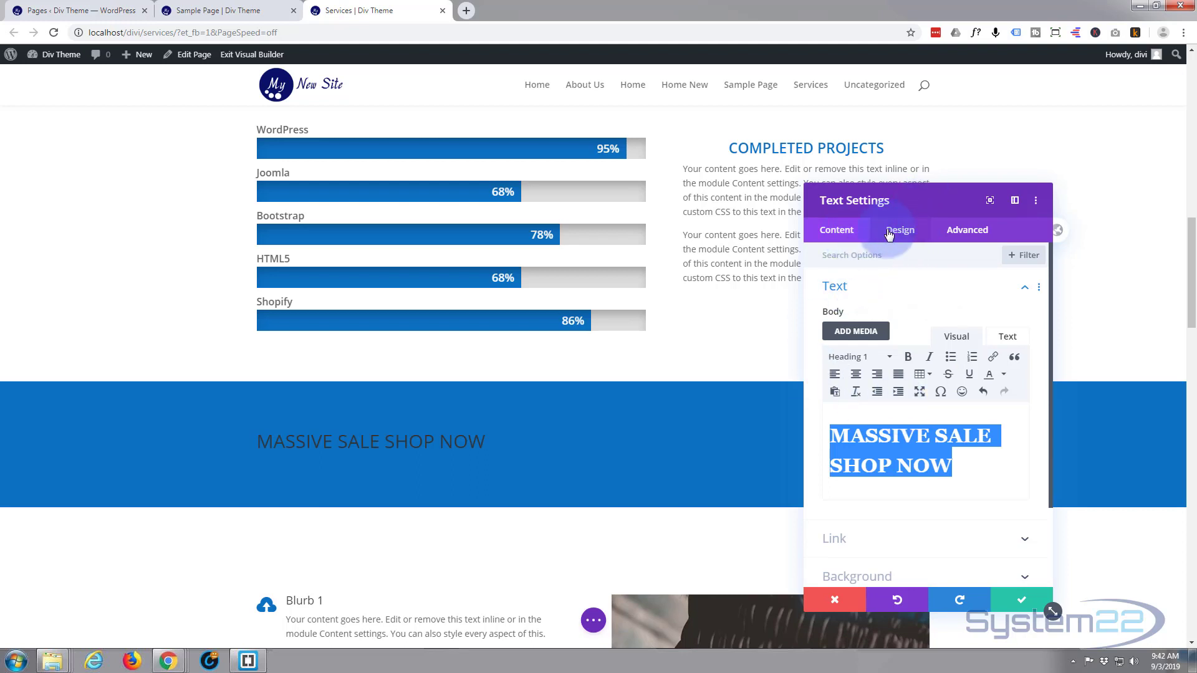
# Set the H1 heading text colour to white (#ffffff) and its alignment to centre.
pyautogui.click(913, 234)
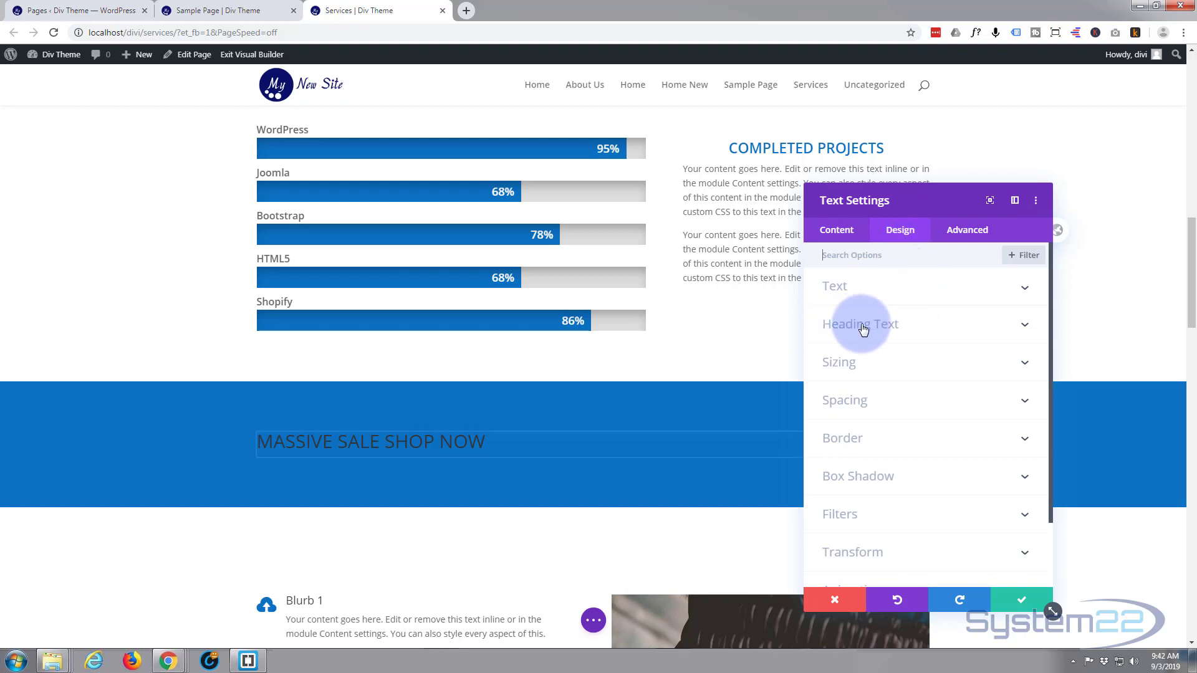
pyautogui.click(926, 329)
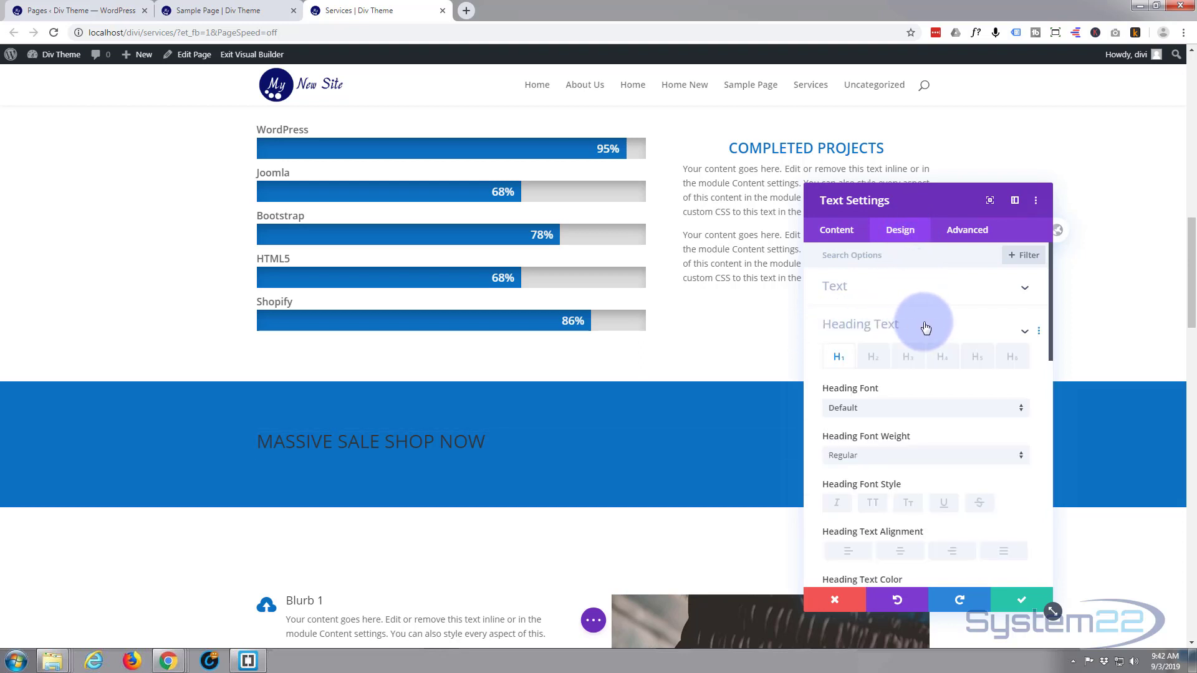
pyautogui.click(839, 357)
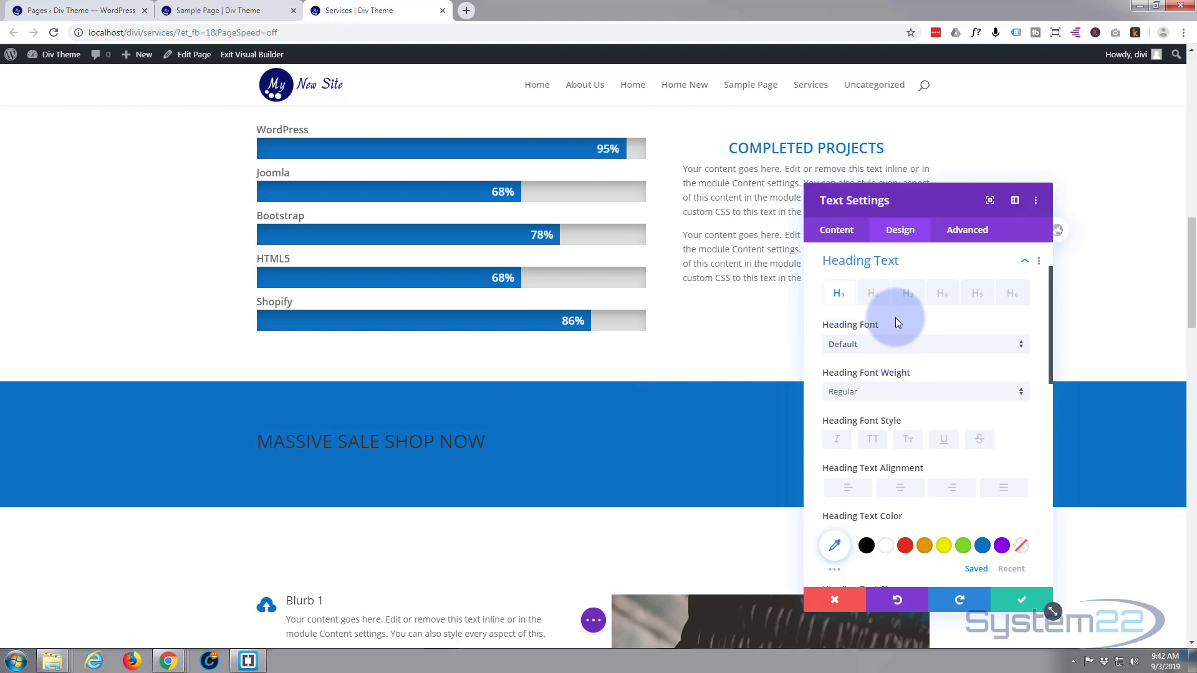
pyautogui.scroll(-1, 935, 324)
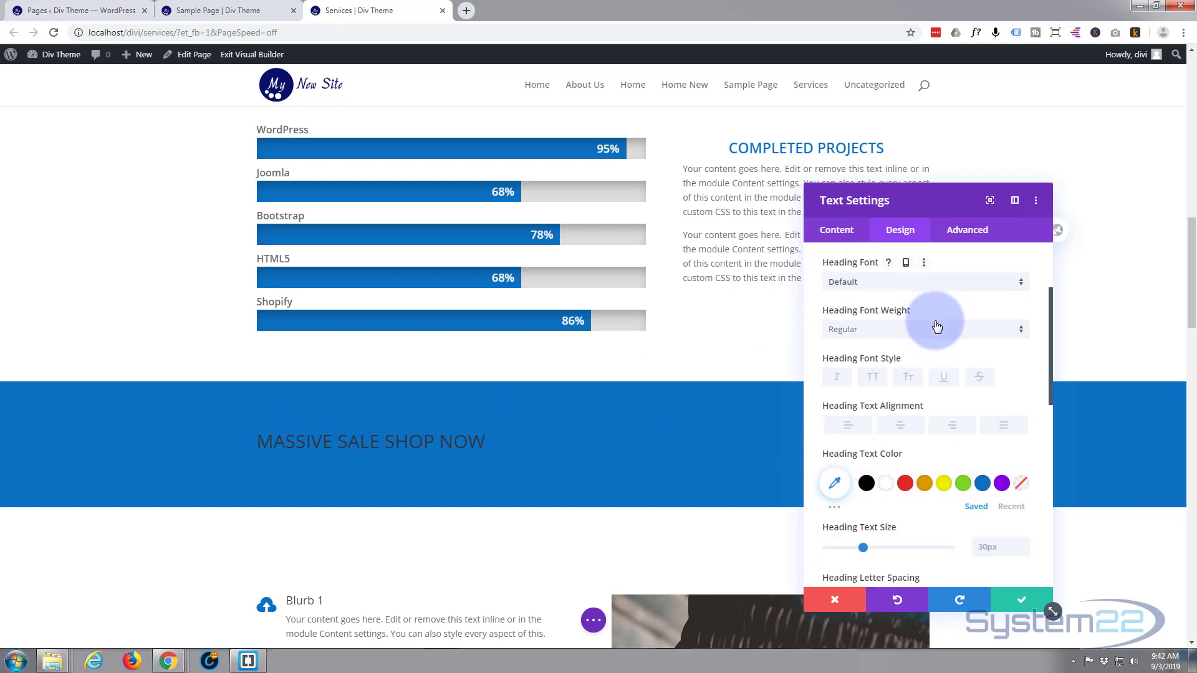
pyautogui.click(886, 484)
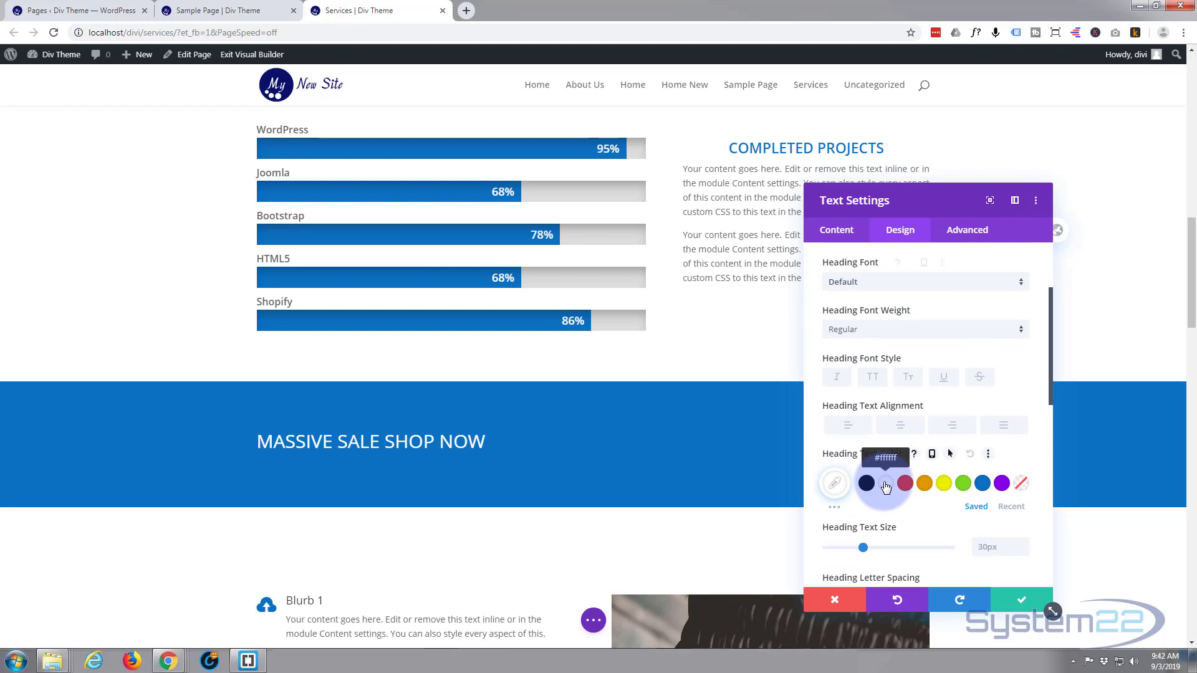
pyautogui.click(902, 427)
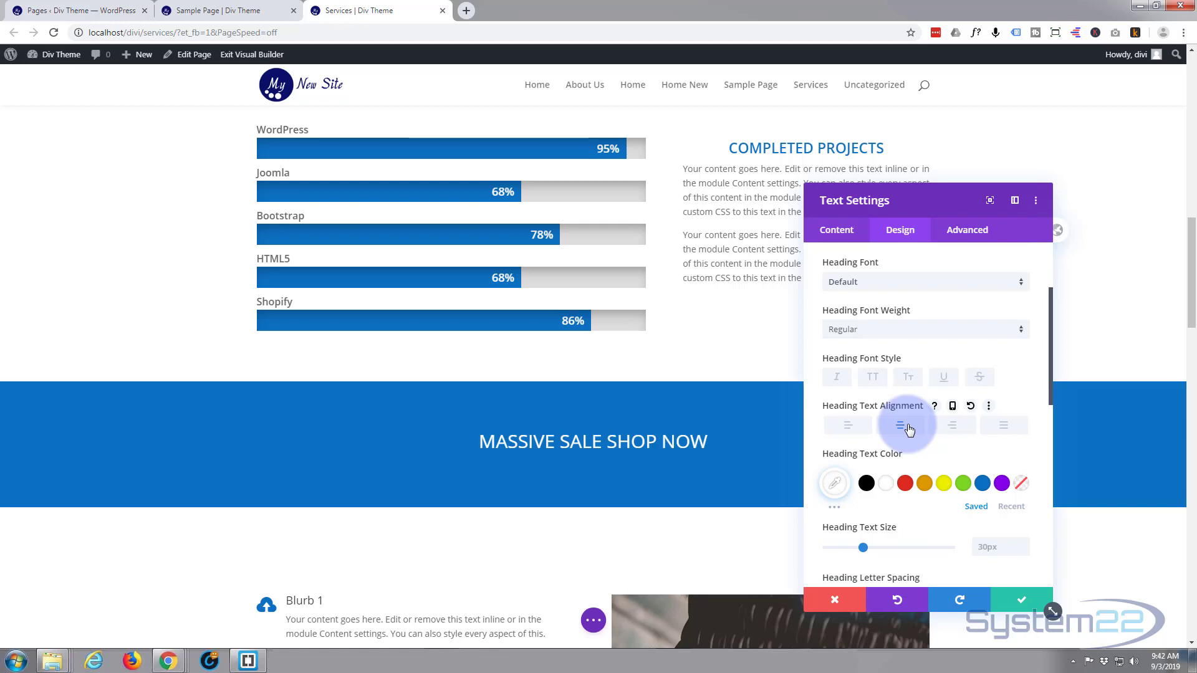
# Set the H1 heading's font weight to Bold and its text size to 49px.
pyautogui.click(1021, 335)
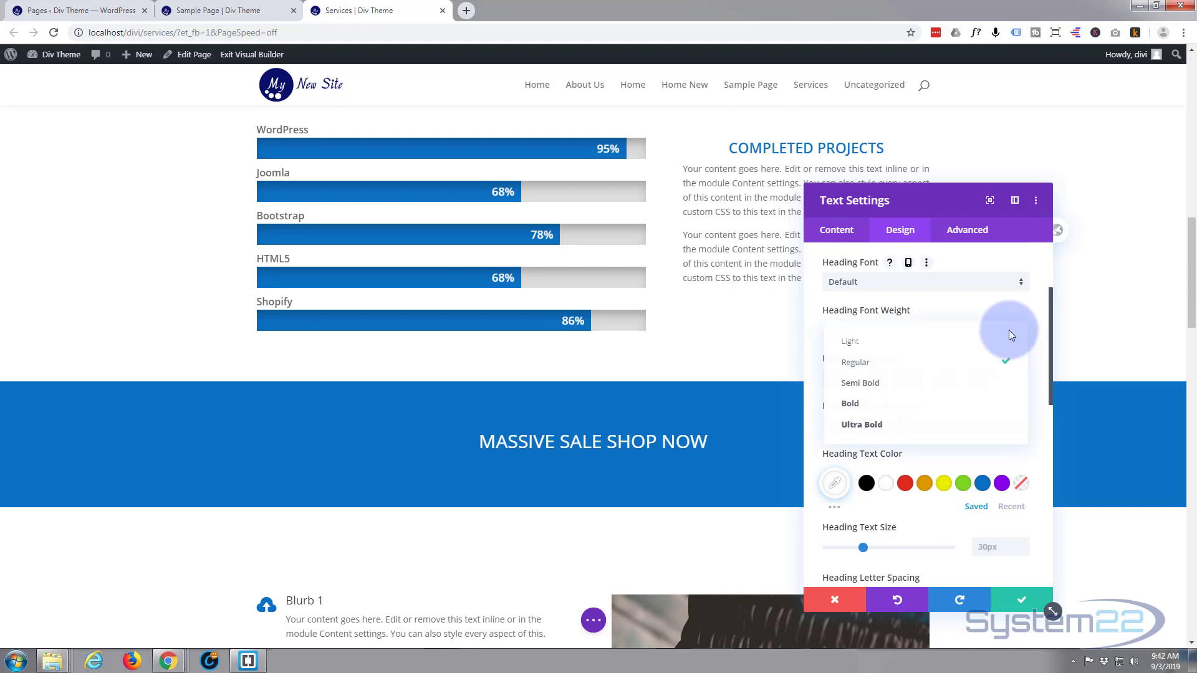
pyautogui.click(856, 408)
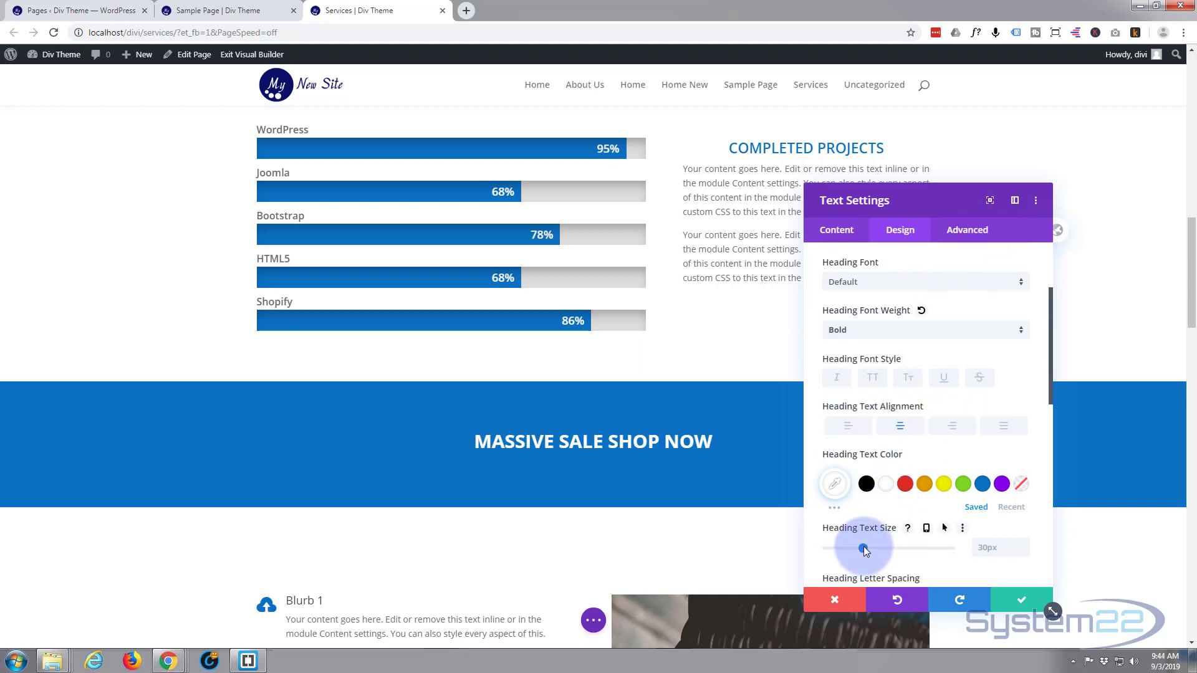
pyautogui.moveTo(871, 546); pyautogui.dragTo(887, 548)
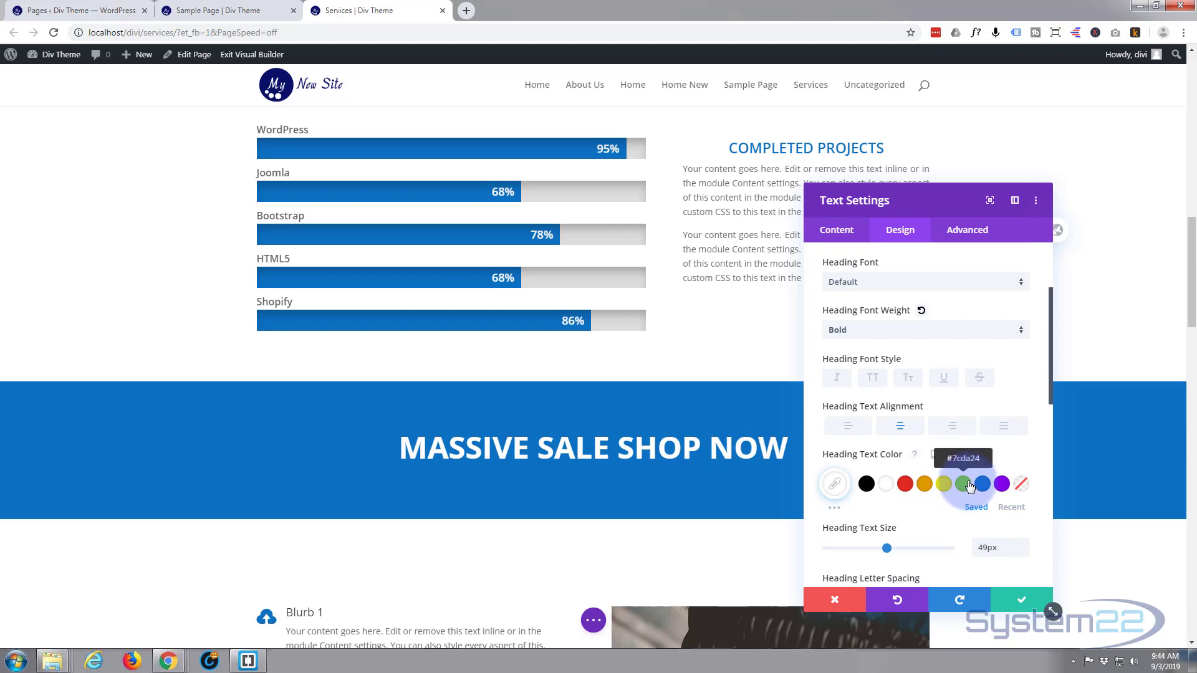
# Colour the words "SHOP NOW" in the banner heading's body text bright green and save the Text module.
pyautogui.click(837, 238)
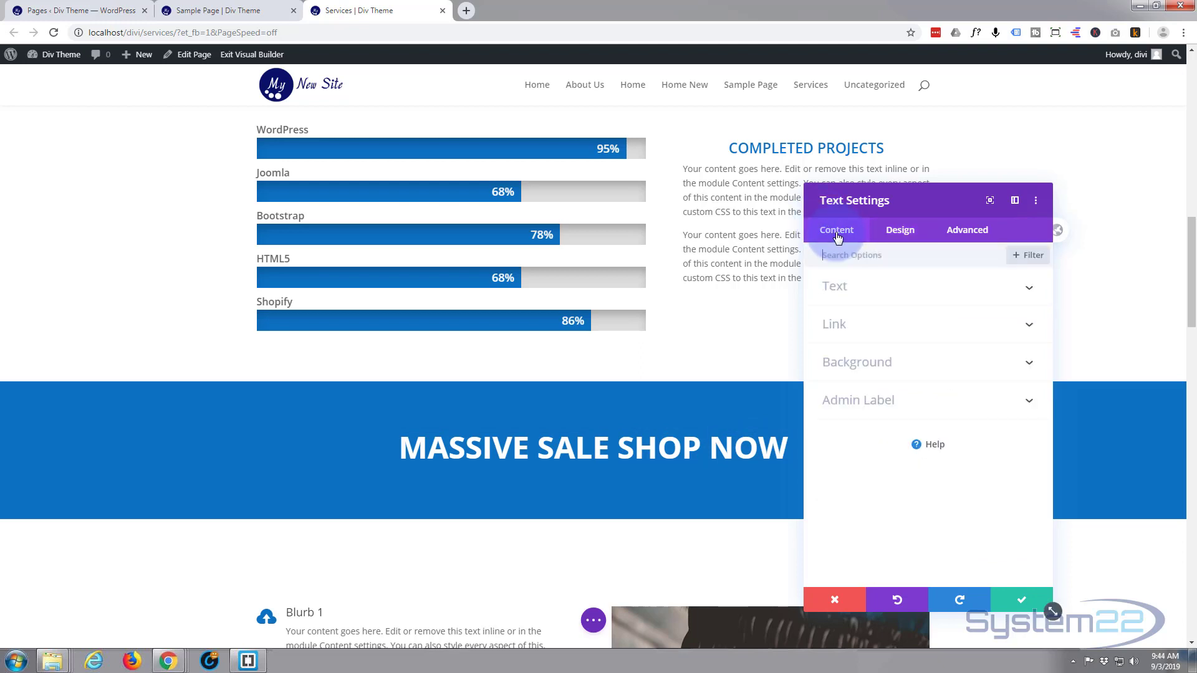
pyautogui.click(895, 297)
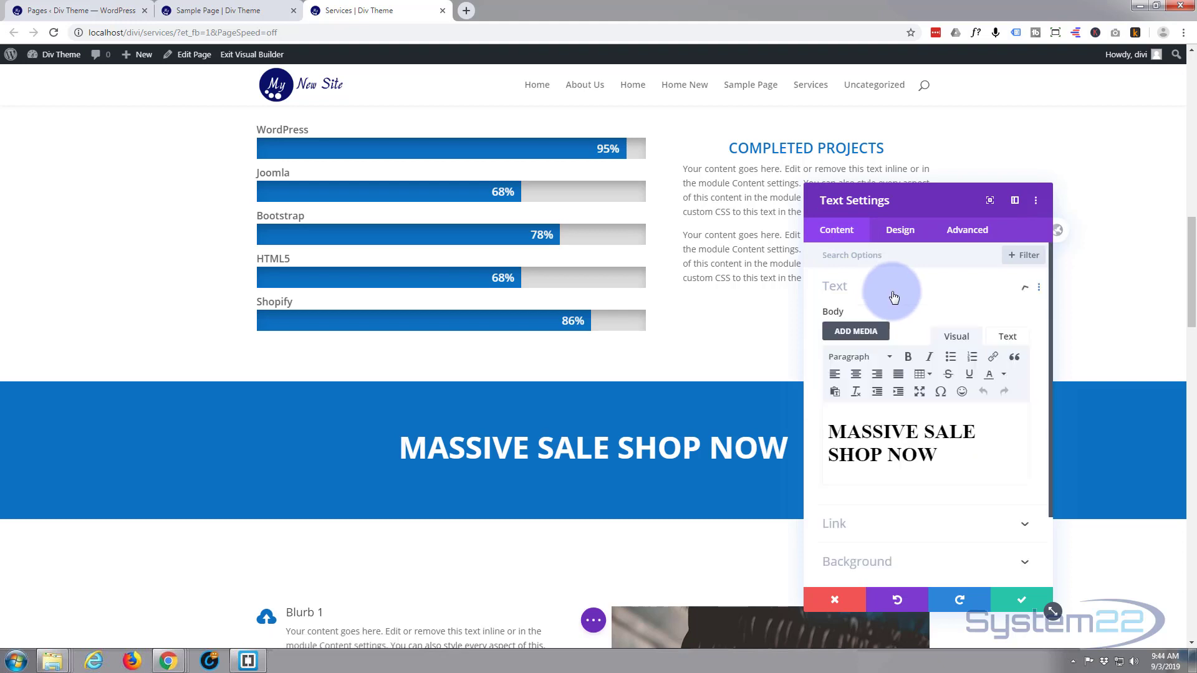
pyautogui.click(843, 464)
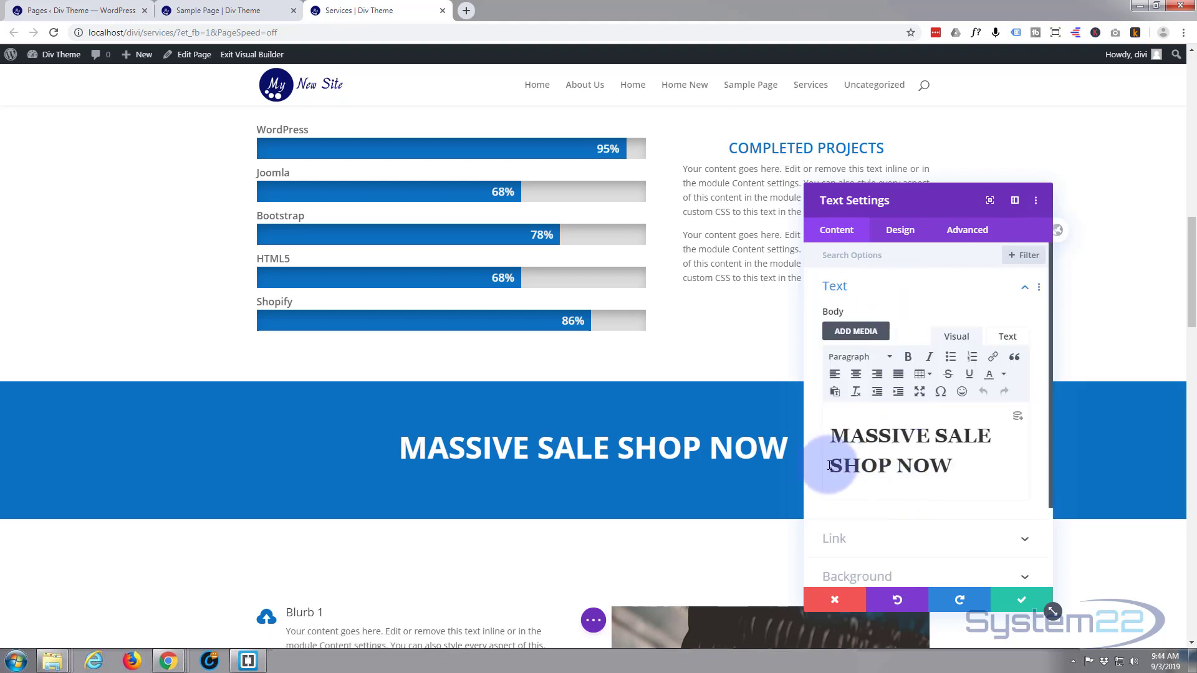
pyautogui.moveTo(843, 465); pyautogui.dragTo(954, 469)
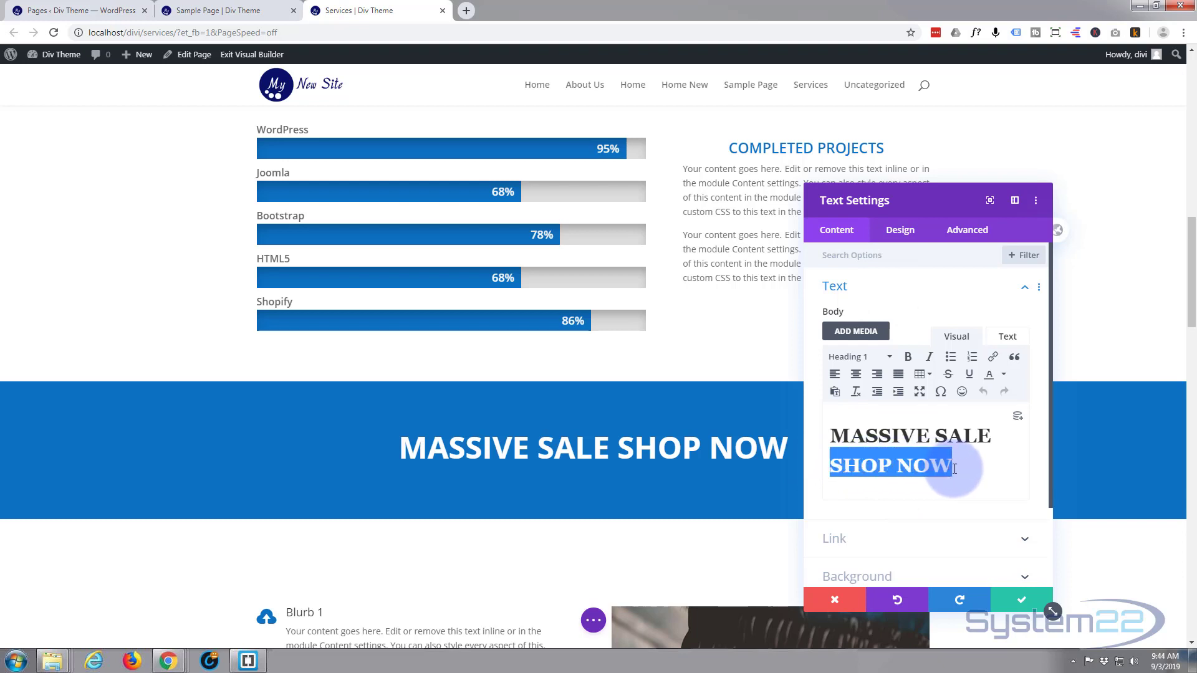
pyautogui.click(1005, 376)
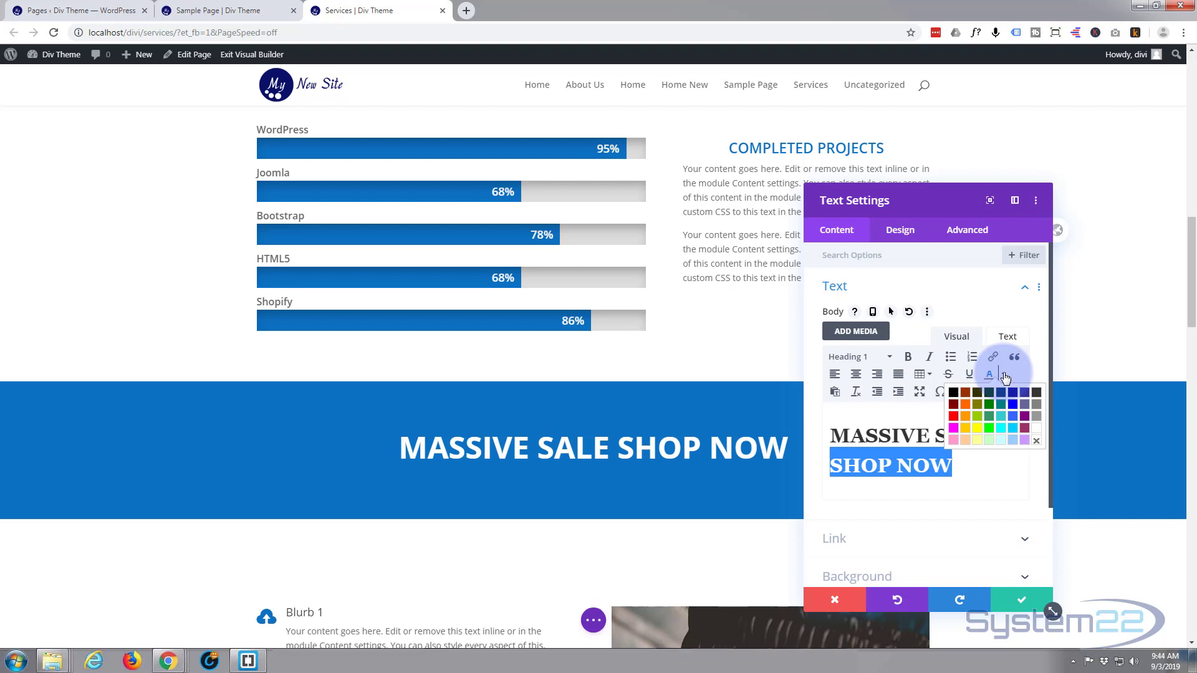
pyautogui.click(989, 428)
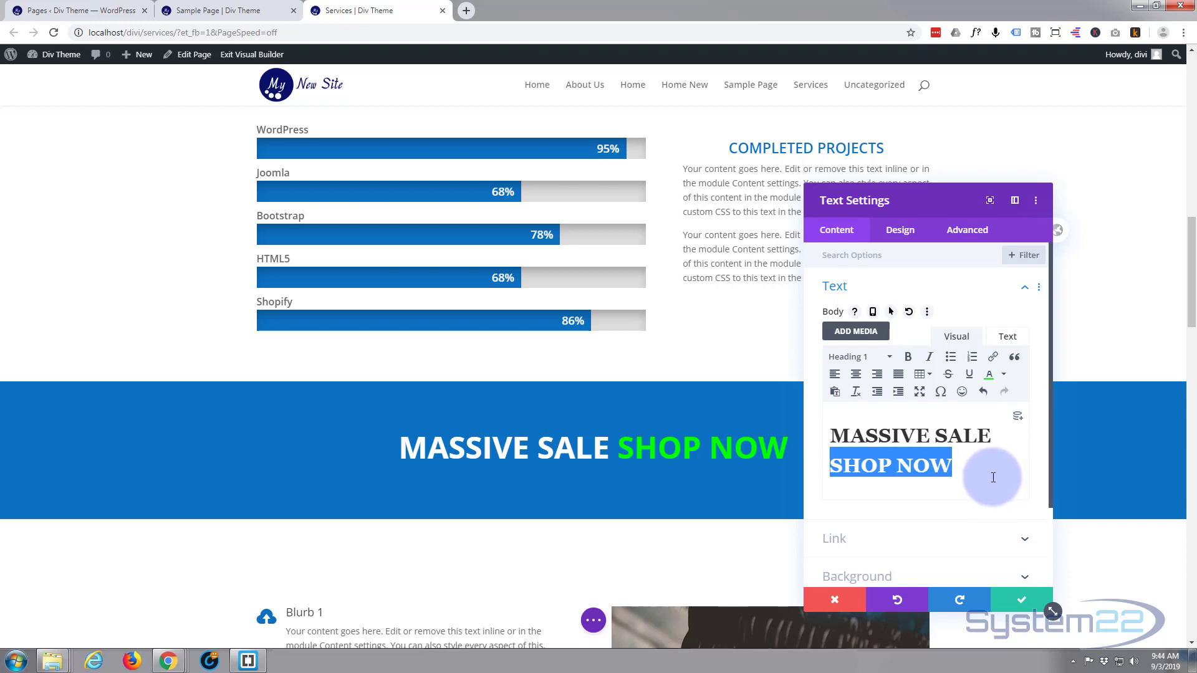
pyautogui.click(1026, 606)
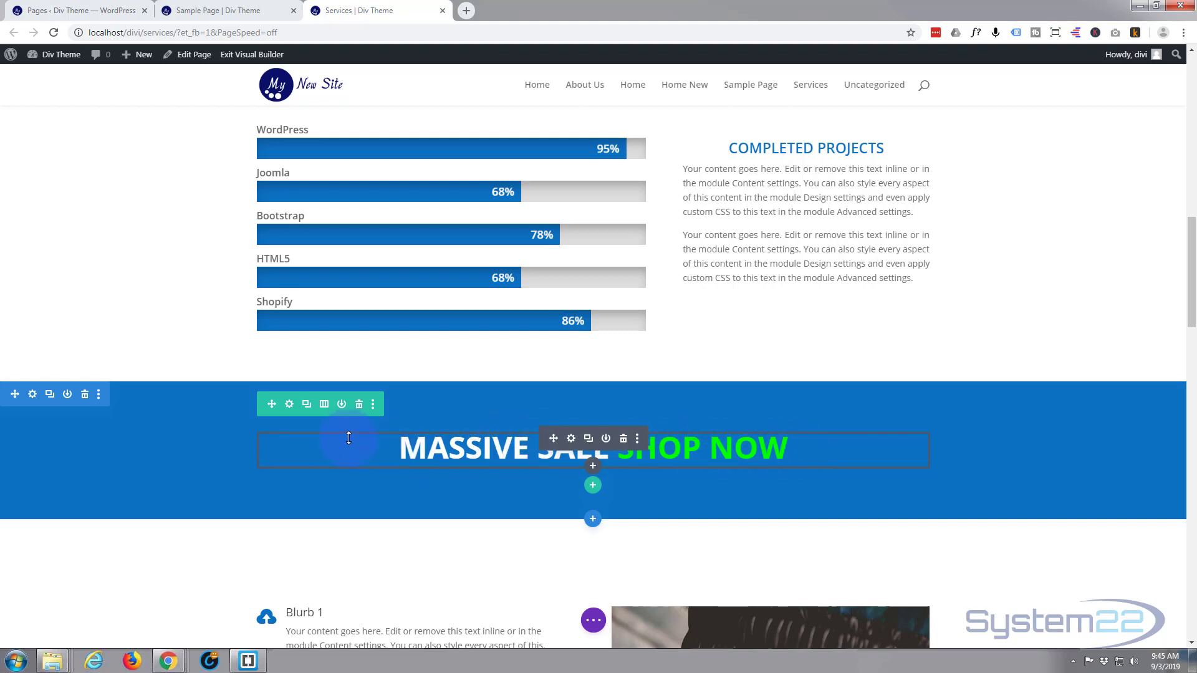
# Set the width of the row holding the banner heading to 650px and save the row settings.
pyautogui.click(290, 406)
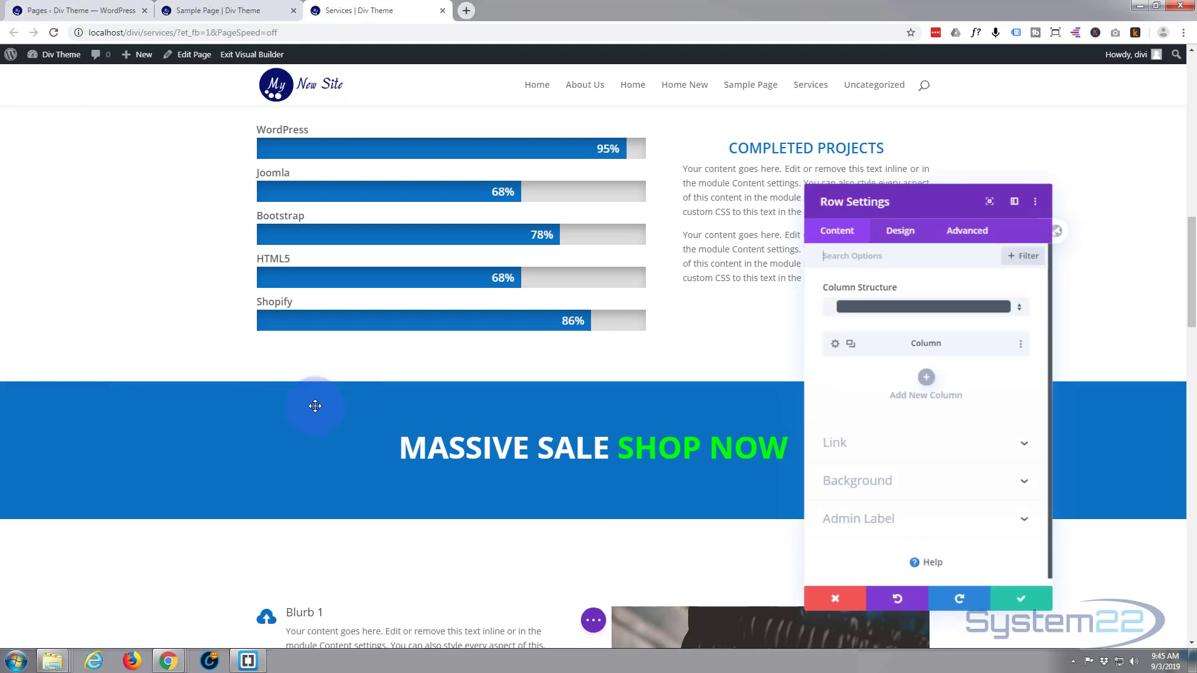
pyautogui.click(909, 233)
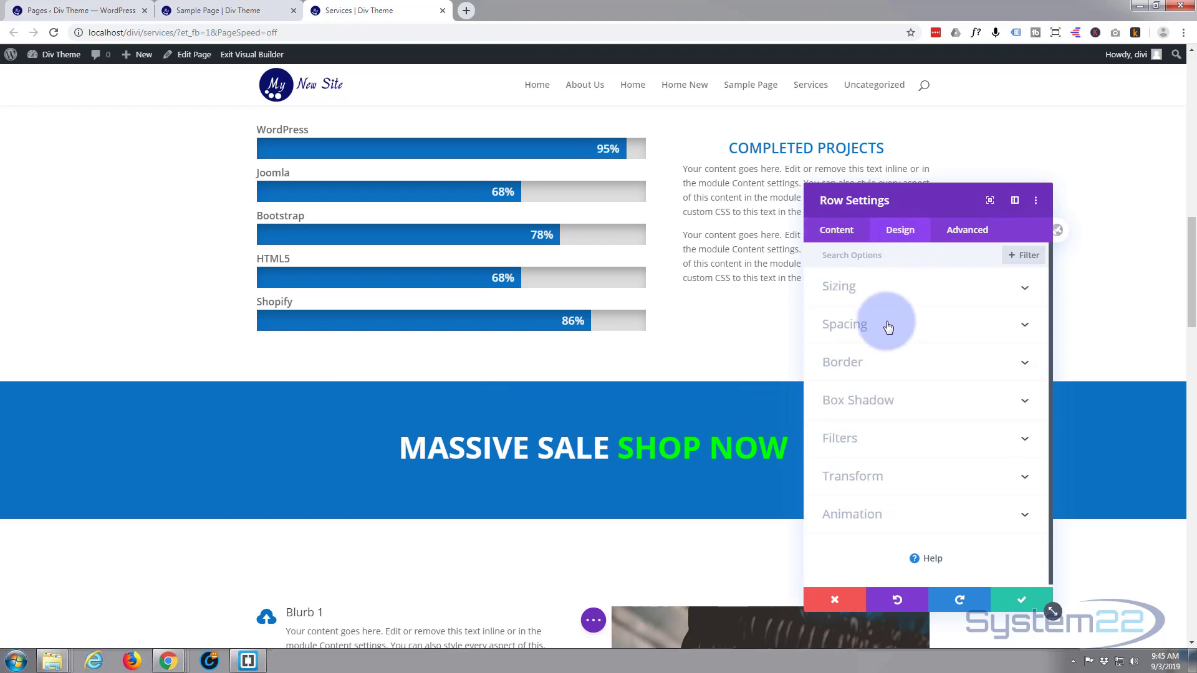
pyautogui.click(905, 291)
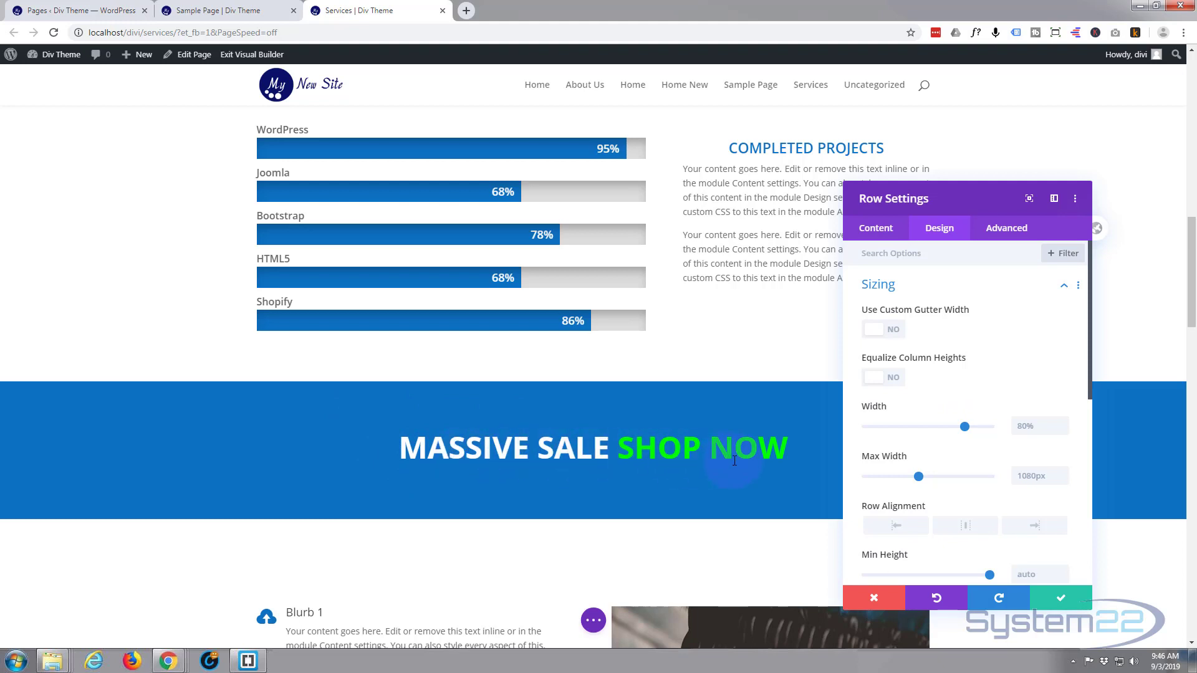
pyautogui.click(1040, 429)
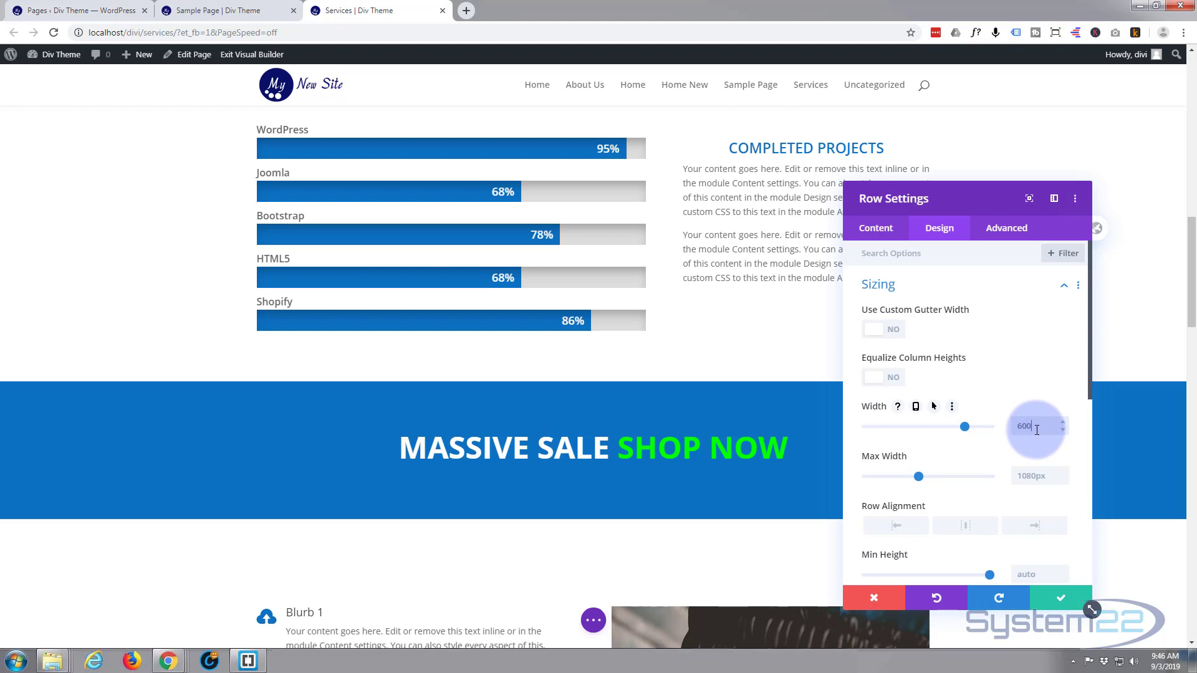
pyautogui.write('600%px')
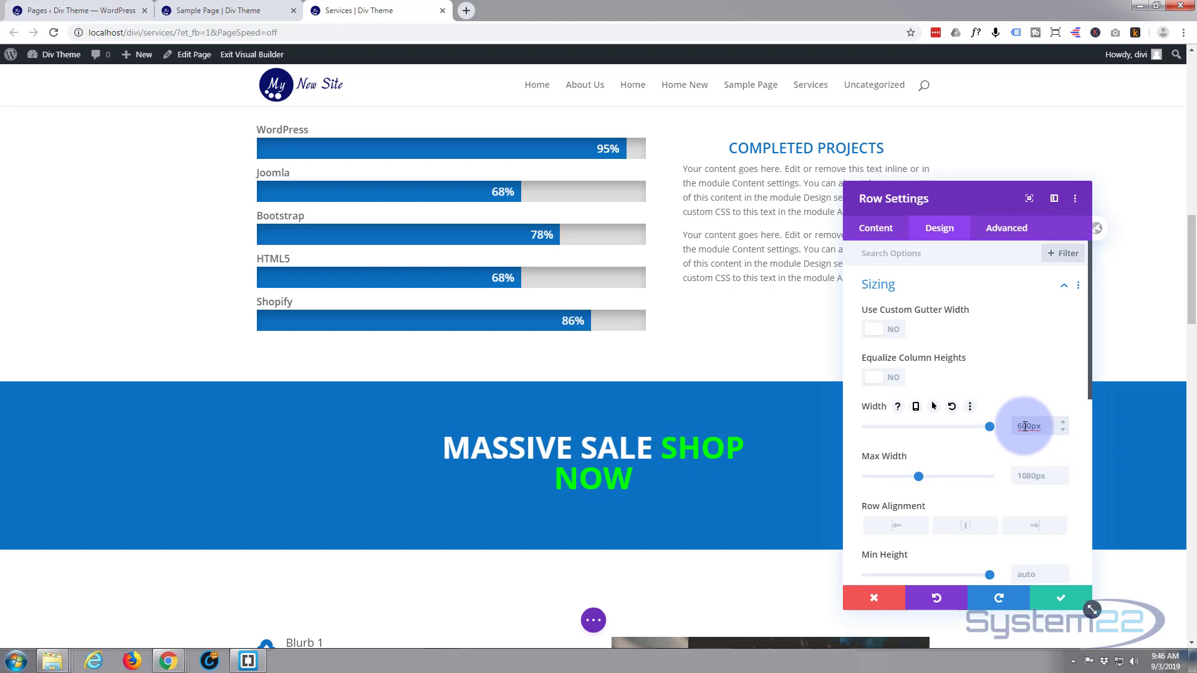
pyautogui.moveTo(1017, 427); pyautogui.dragTo(1028, 427)
pyautogui.moveTo(1022, 427); pyautogui.dragTo(1027, 427)
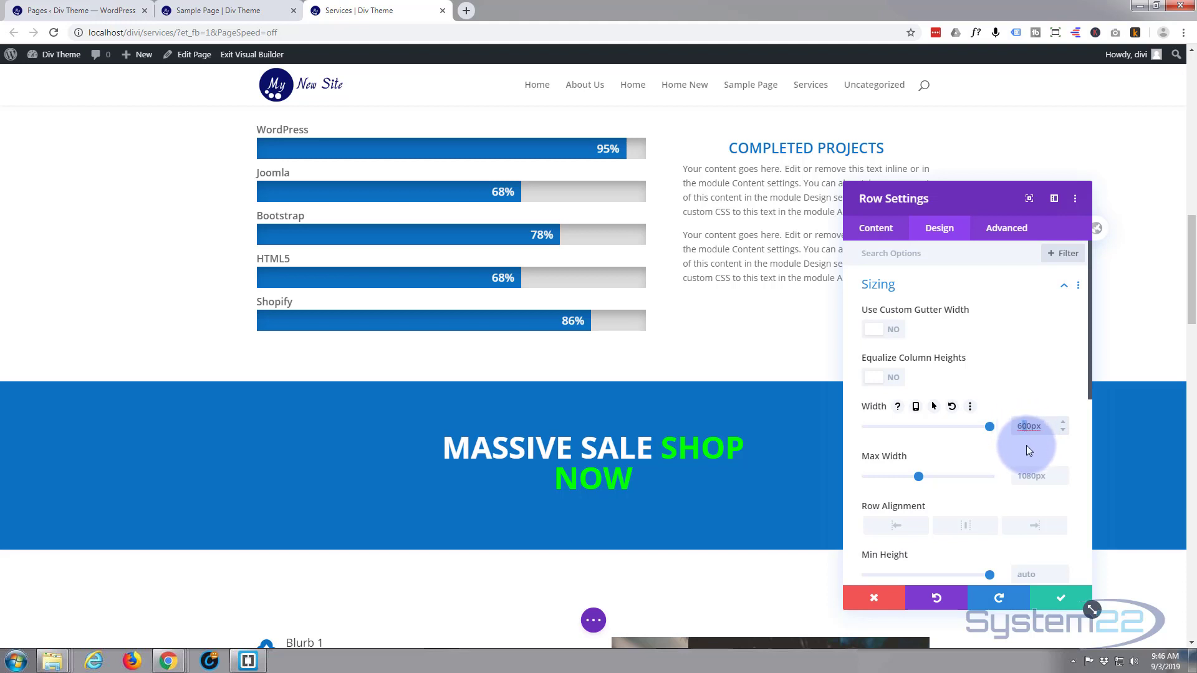
pyautogui.write('5')
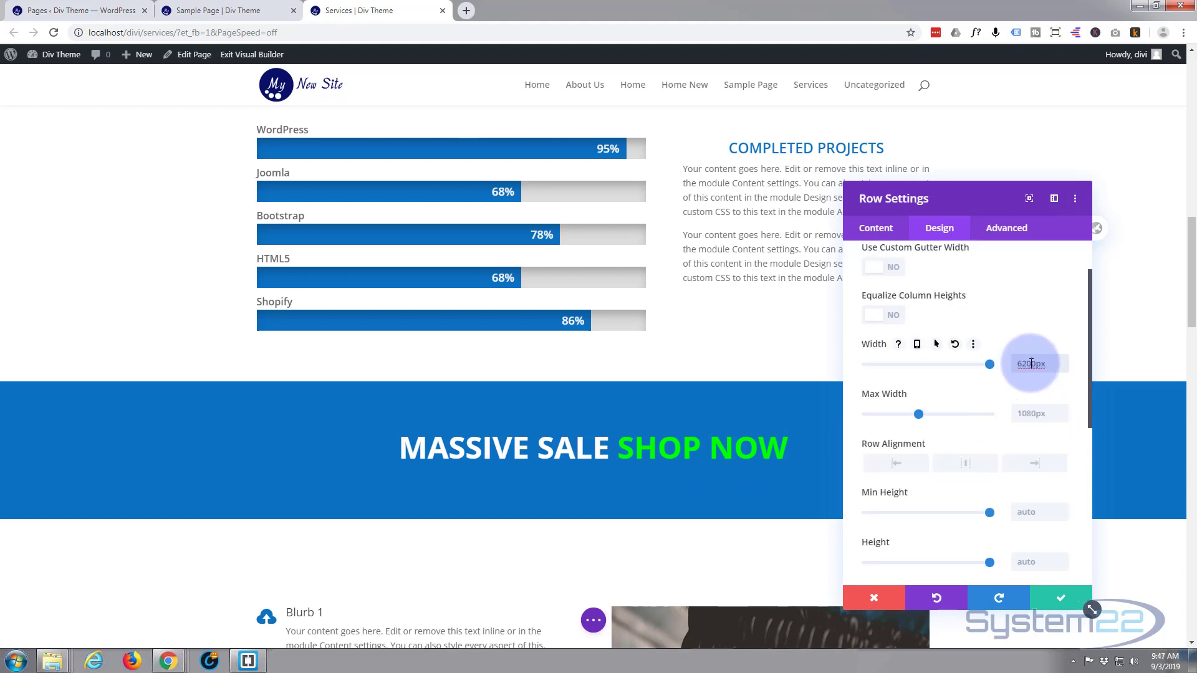
pyautogui.press('BackSpace')
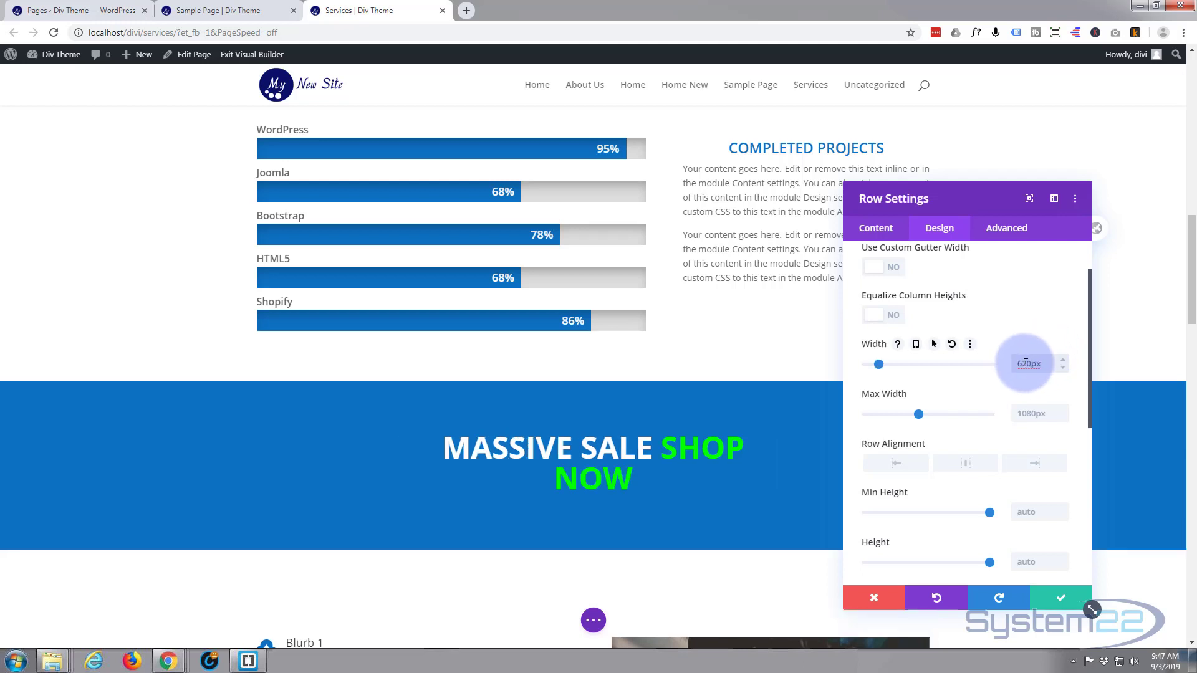
pyautogui.write('5')
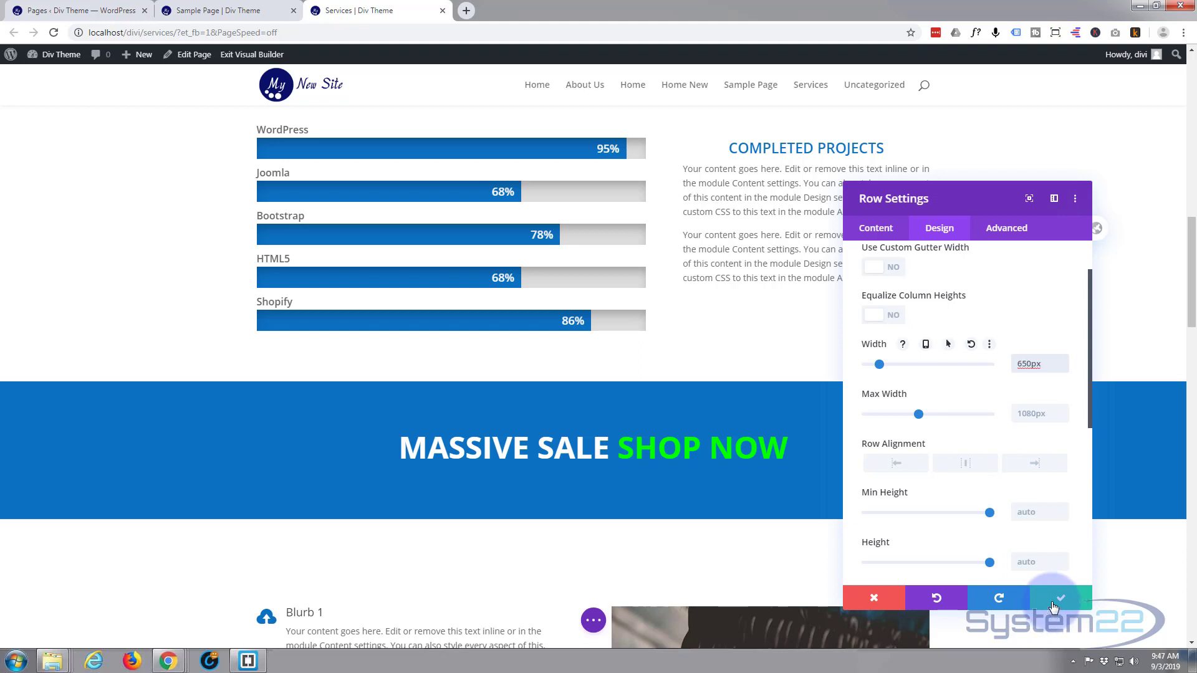
pyautogui.click(1061, 601)
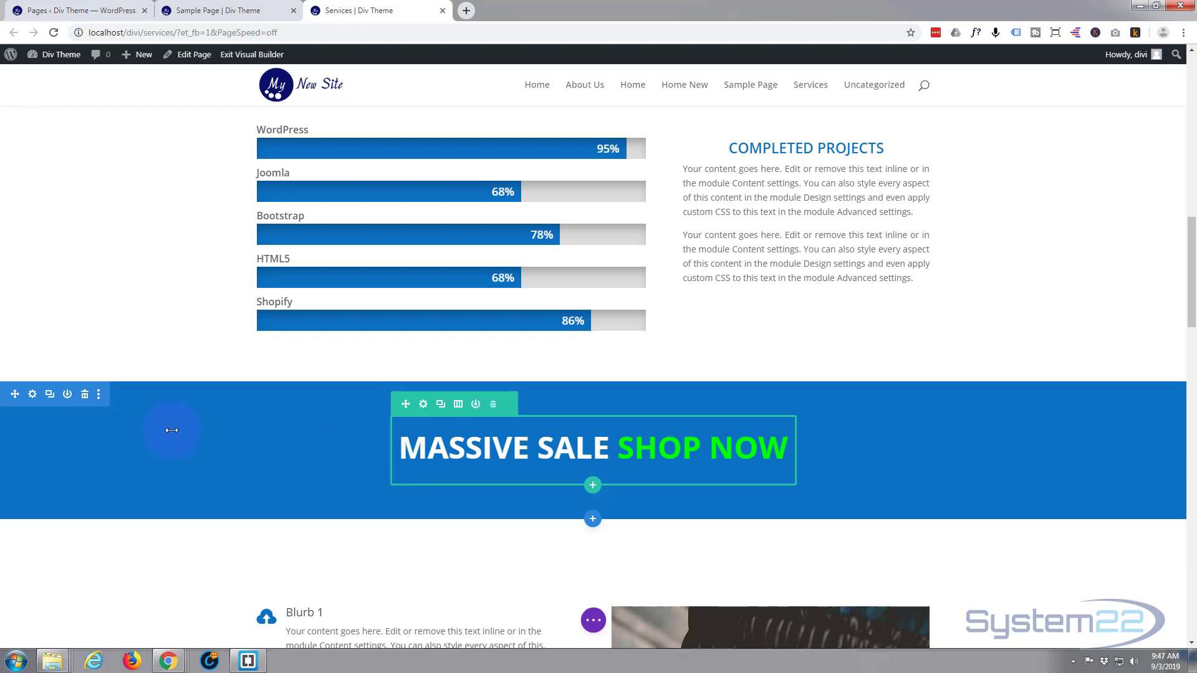
pyautogui.moveTo(172, 430); pyautogui.dragTo(387, 429)
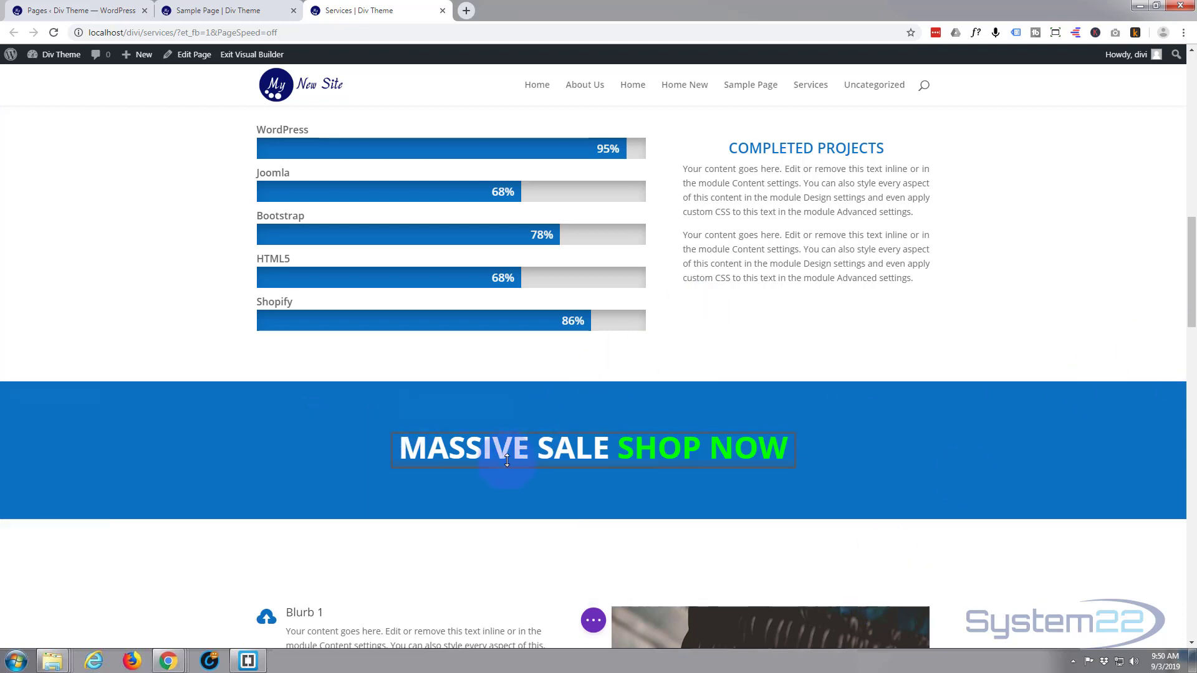
# Set the heading Text module's left margin to -100% and its right margin to 100%, and save the module.
pyautogui.moveTo(507, 460)
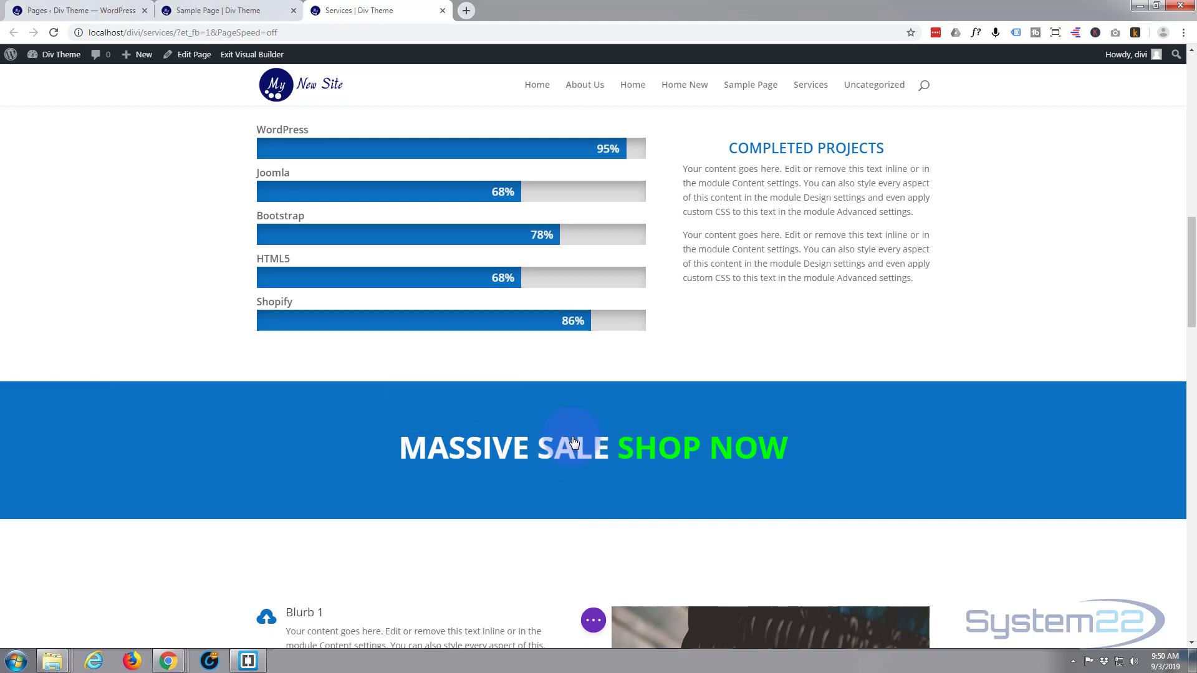
pyautogui.click(575, 442)
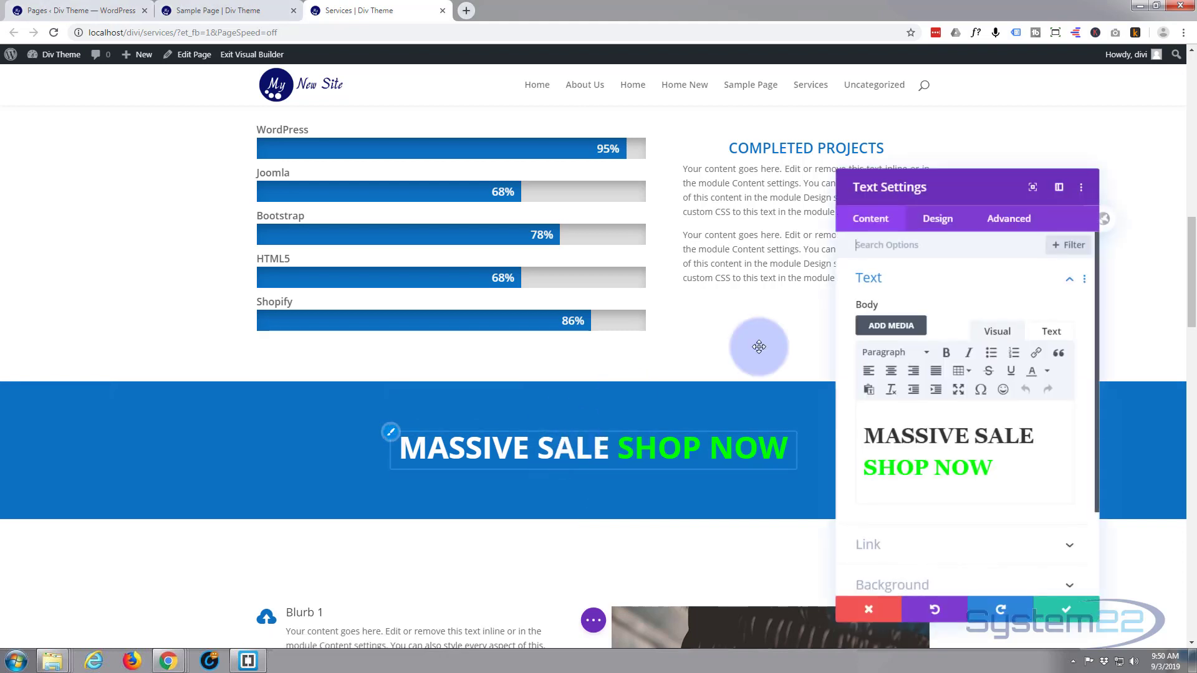
pyautogui.click(947, 230)
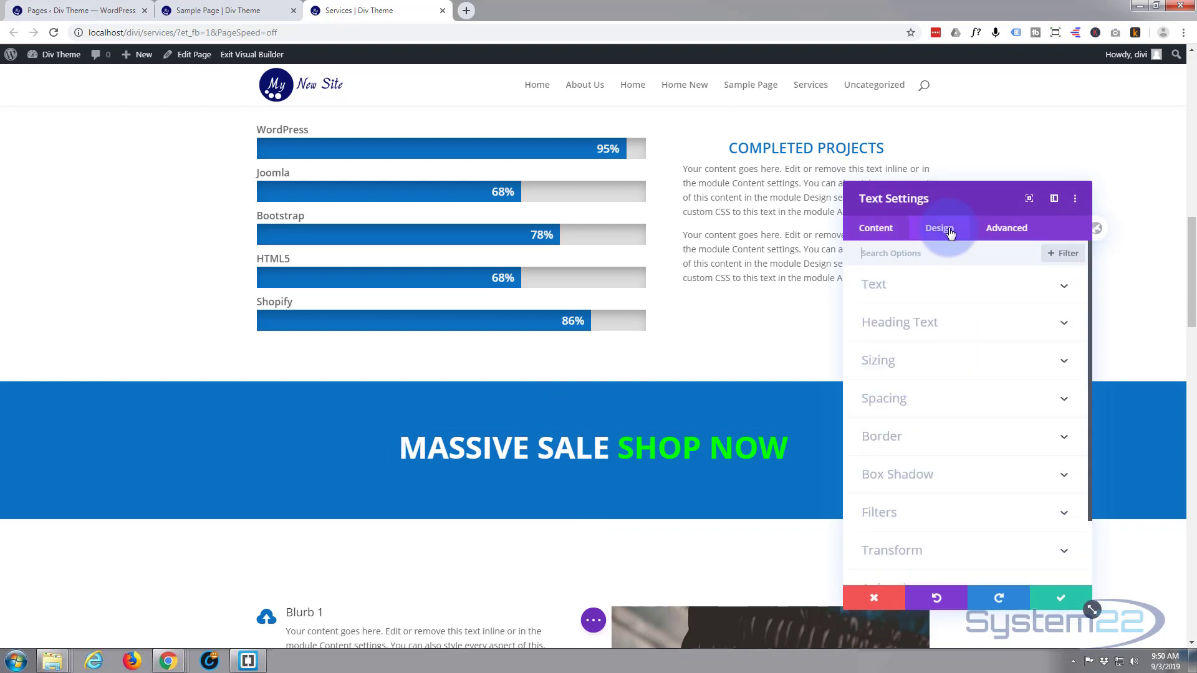
pyautogui.click(940, 406)
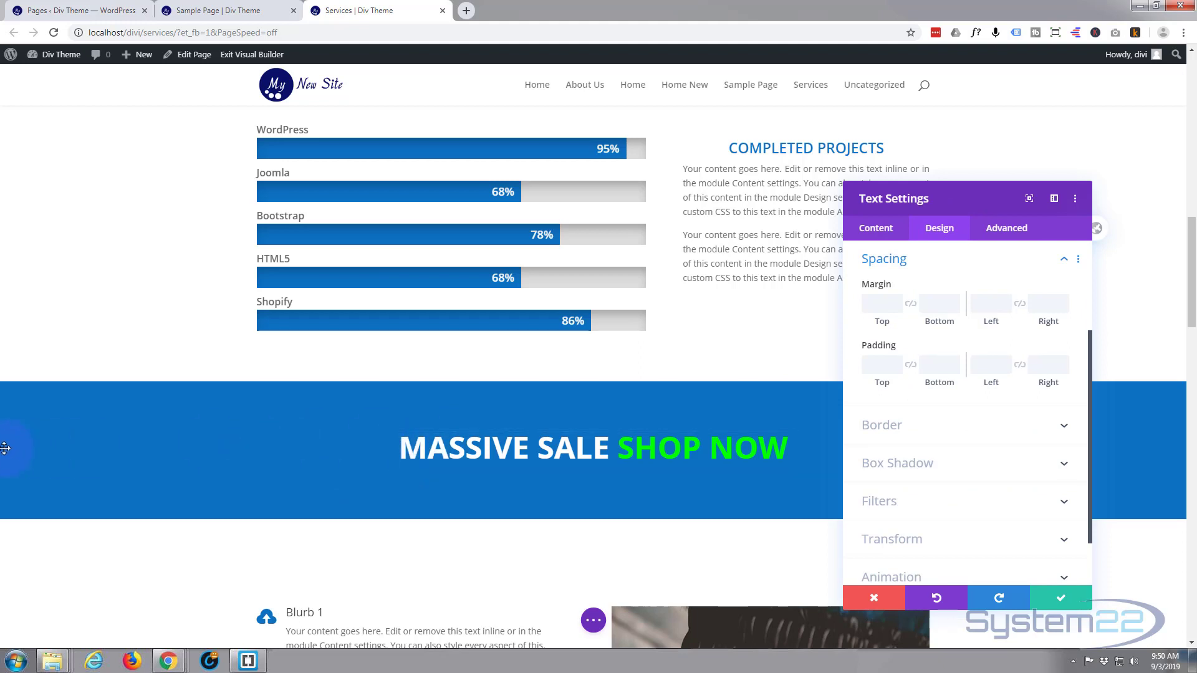
pyautogui.click(866, 304)
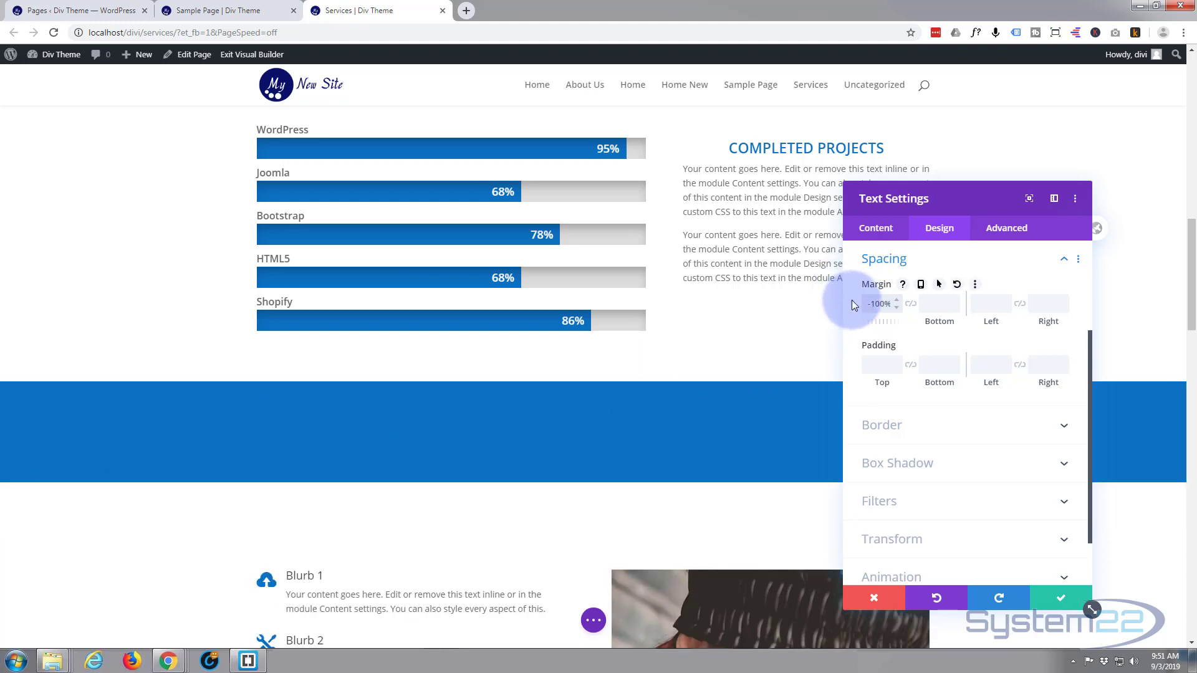
pyautogui.tripleClick(897, 303)
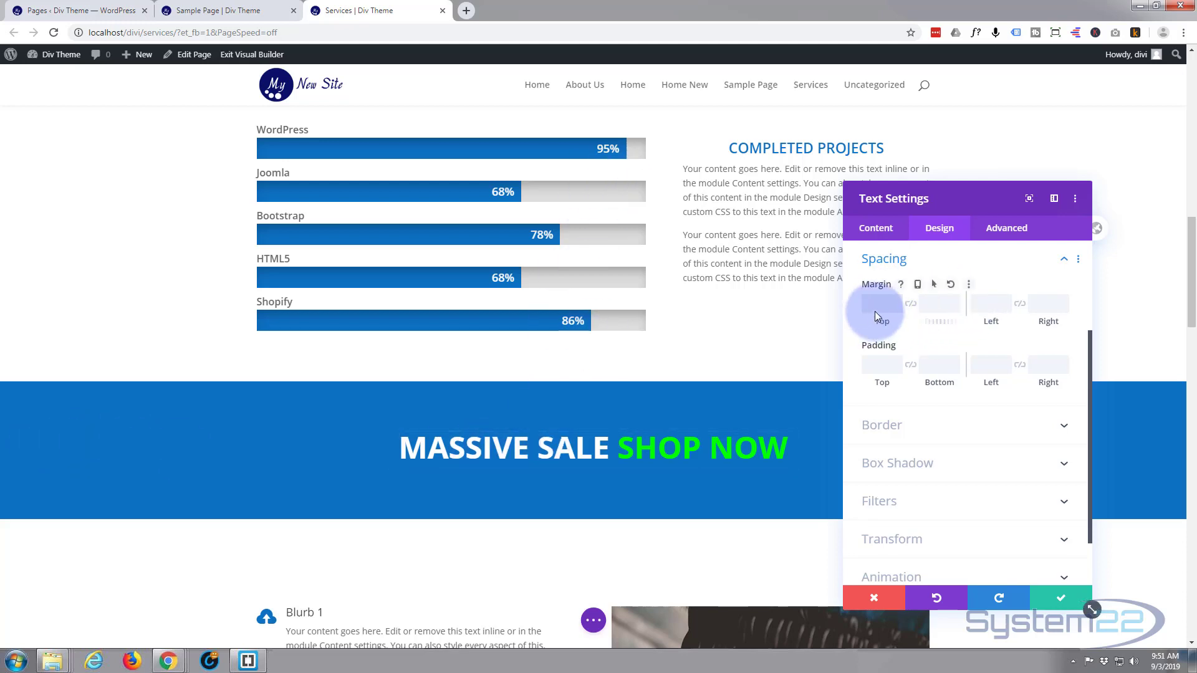
pyautogui.click(980, 303)
pyautogui.write('-100%')
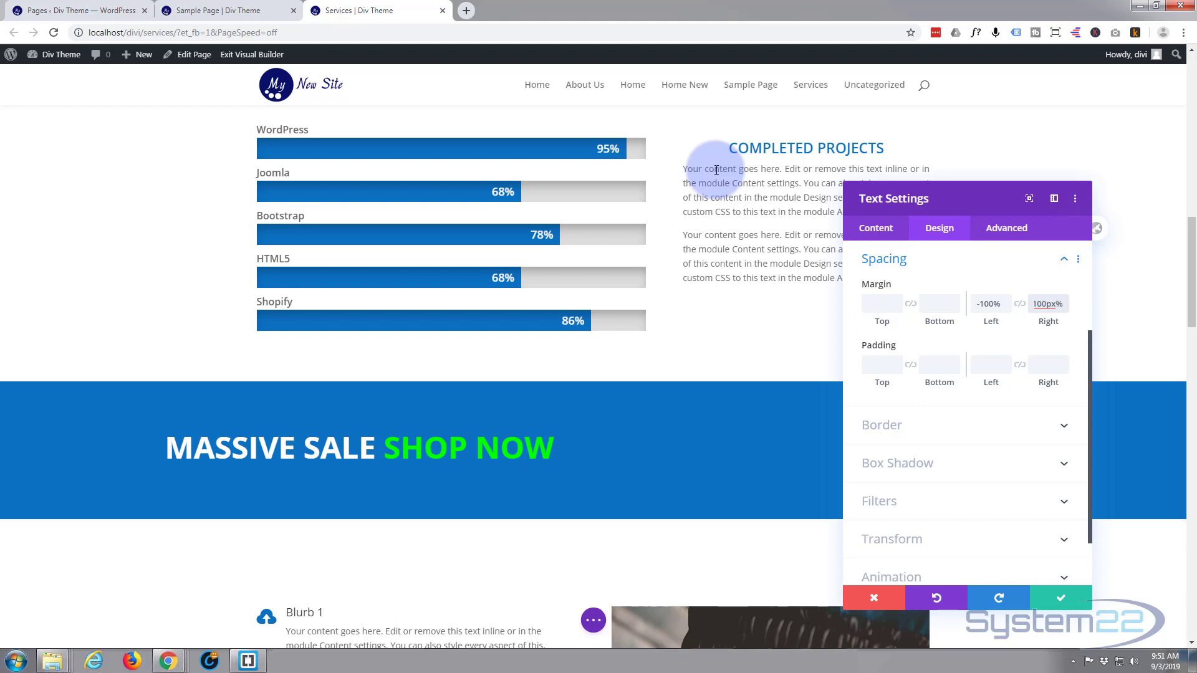
pyautogui.press('BackSpace')
pyautogui.press('BackSpace')
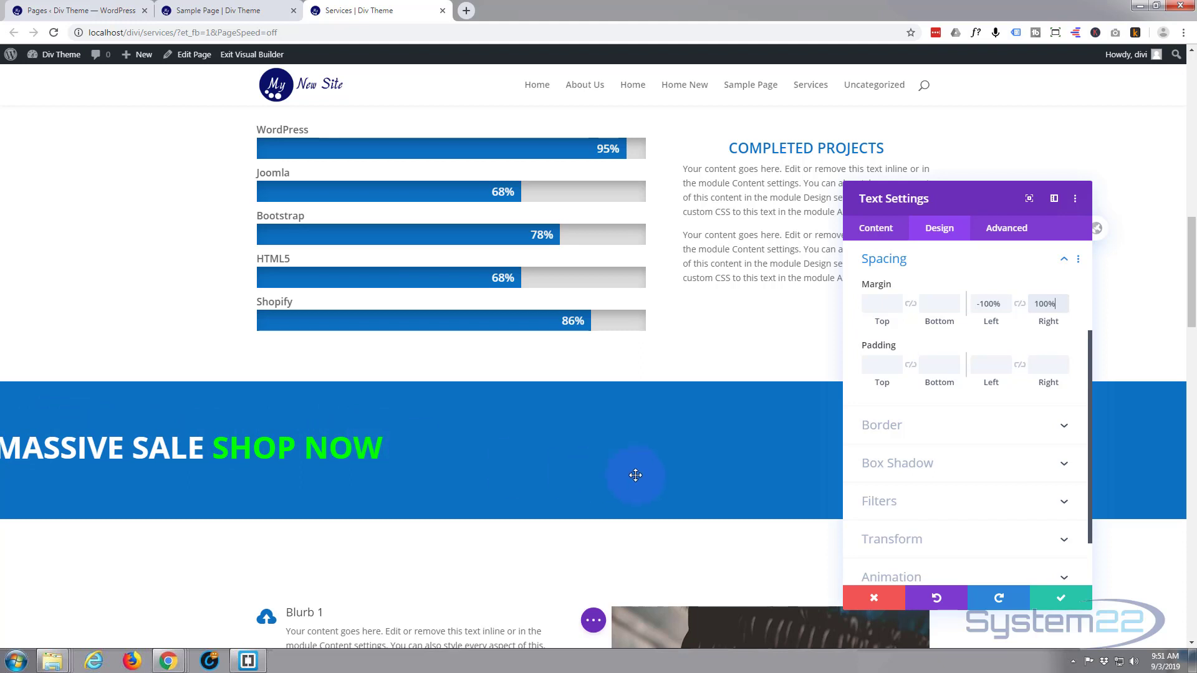
pyautogui.click(1071, 598)
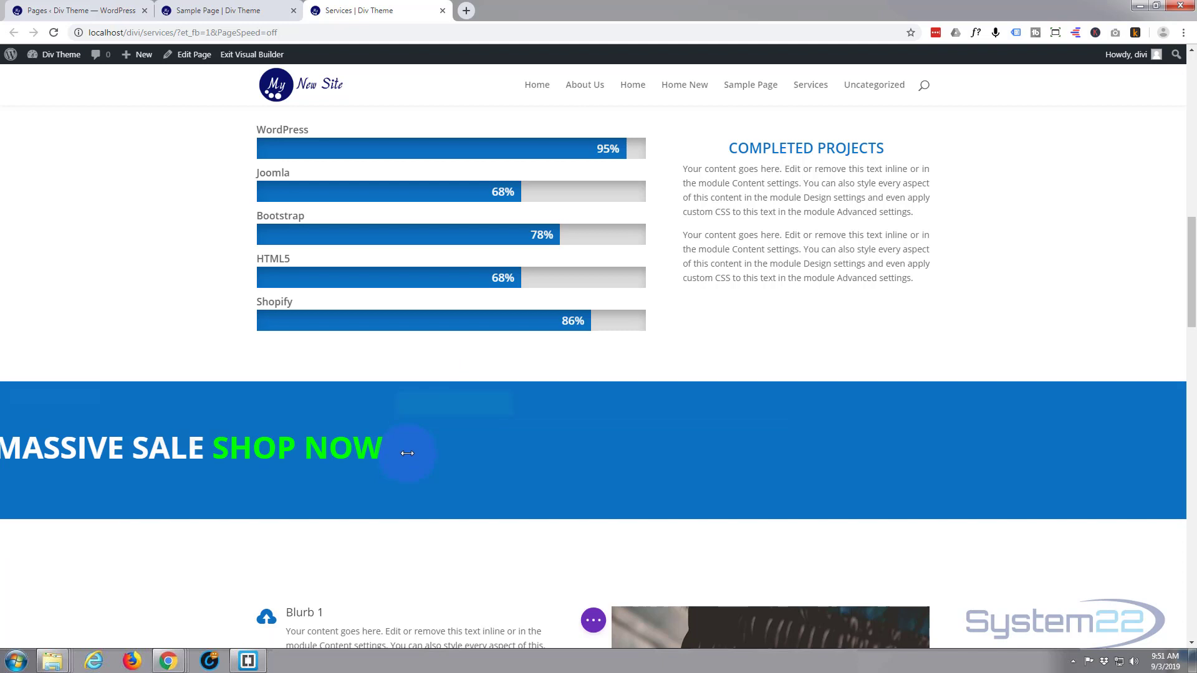
# Set the banner row's horizontal and vertical overflow to Hidden and save the row settings.
pyautogui.moveTo(418, 427)
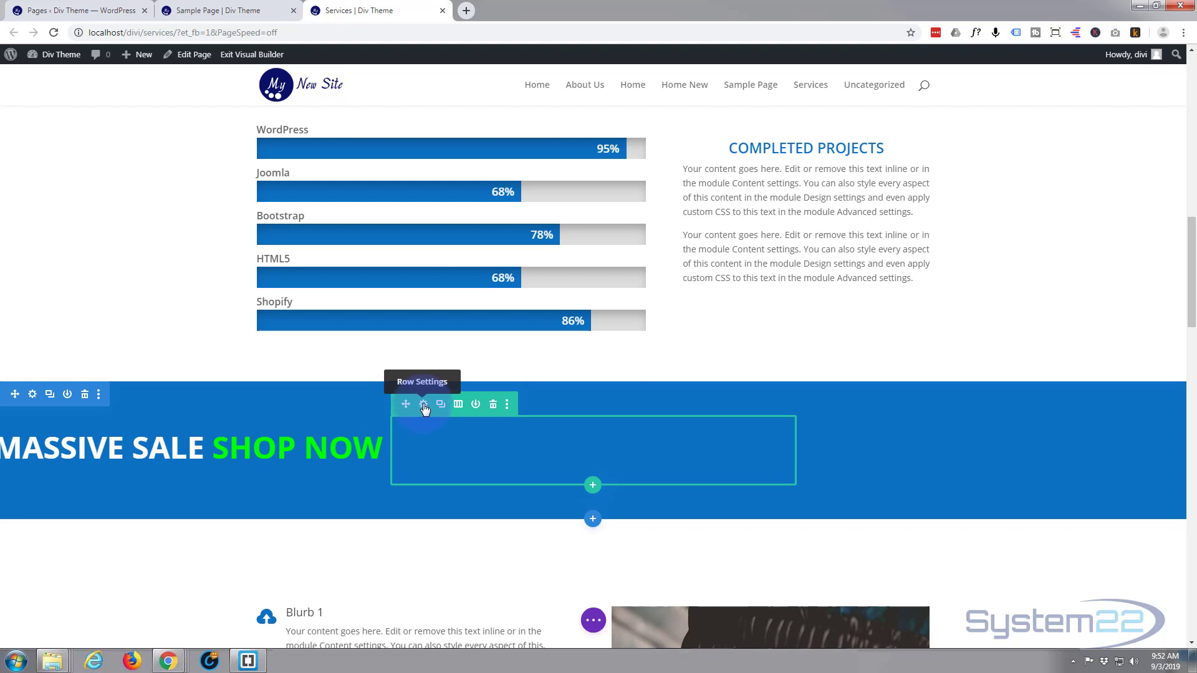
pyautogui.click(424, 405)
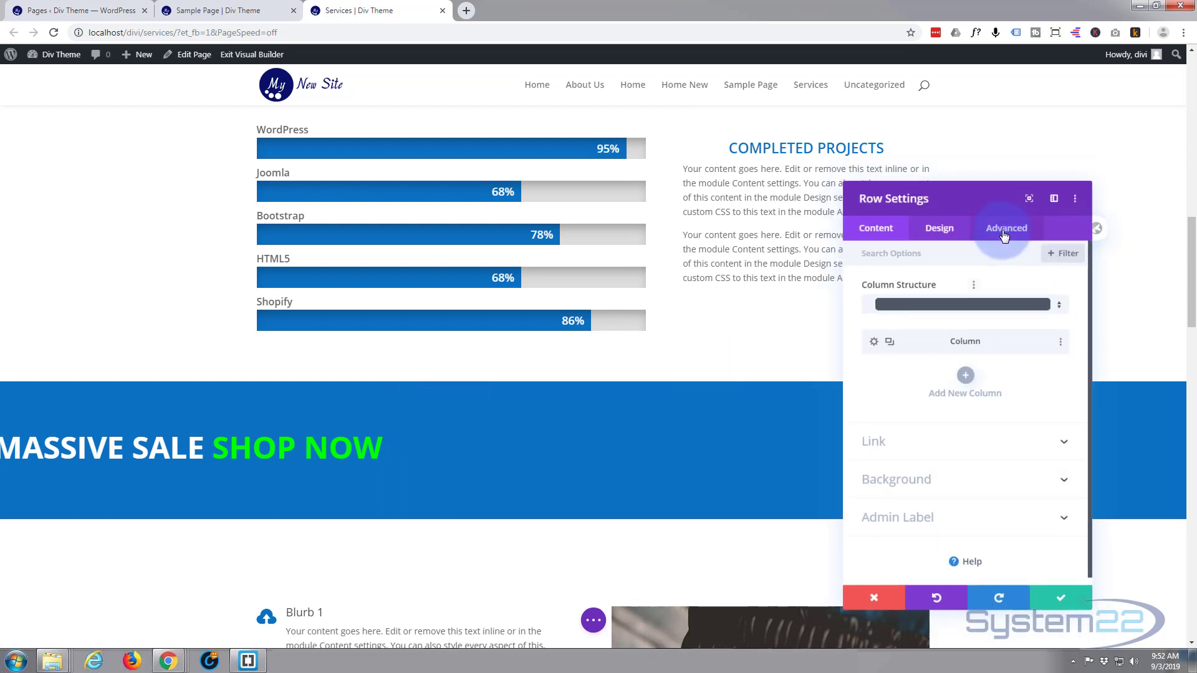
pyautogui.click(1006, 231)
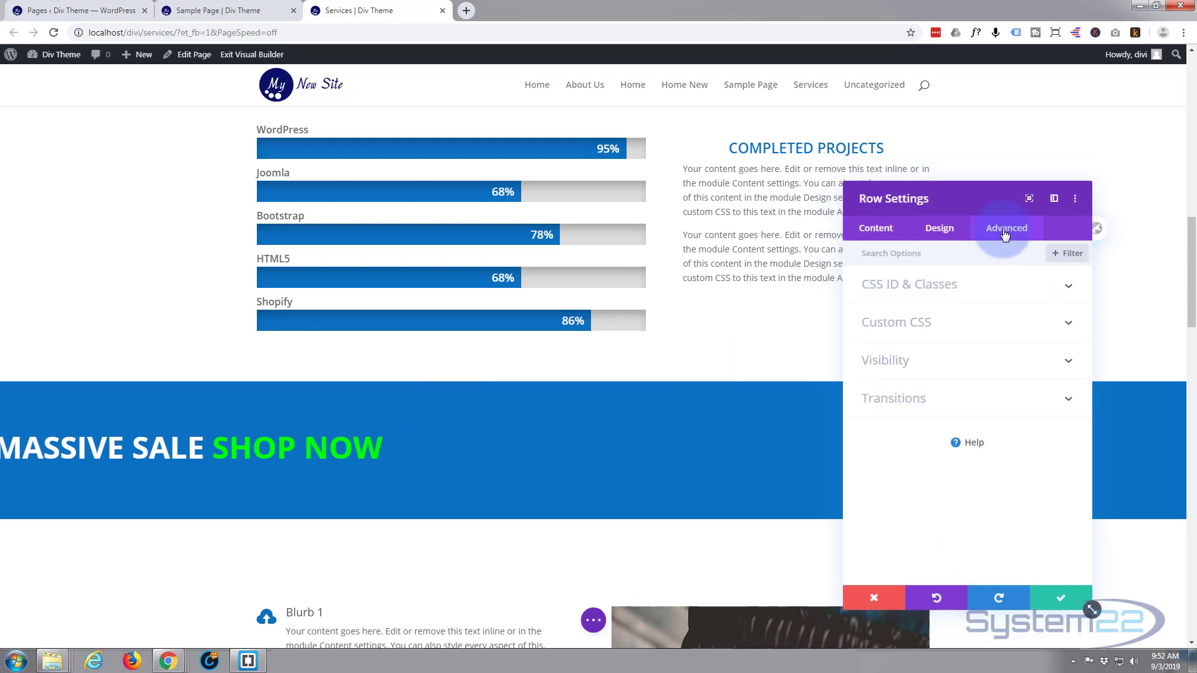
pyautogui.click(960, 368)
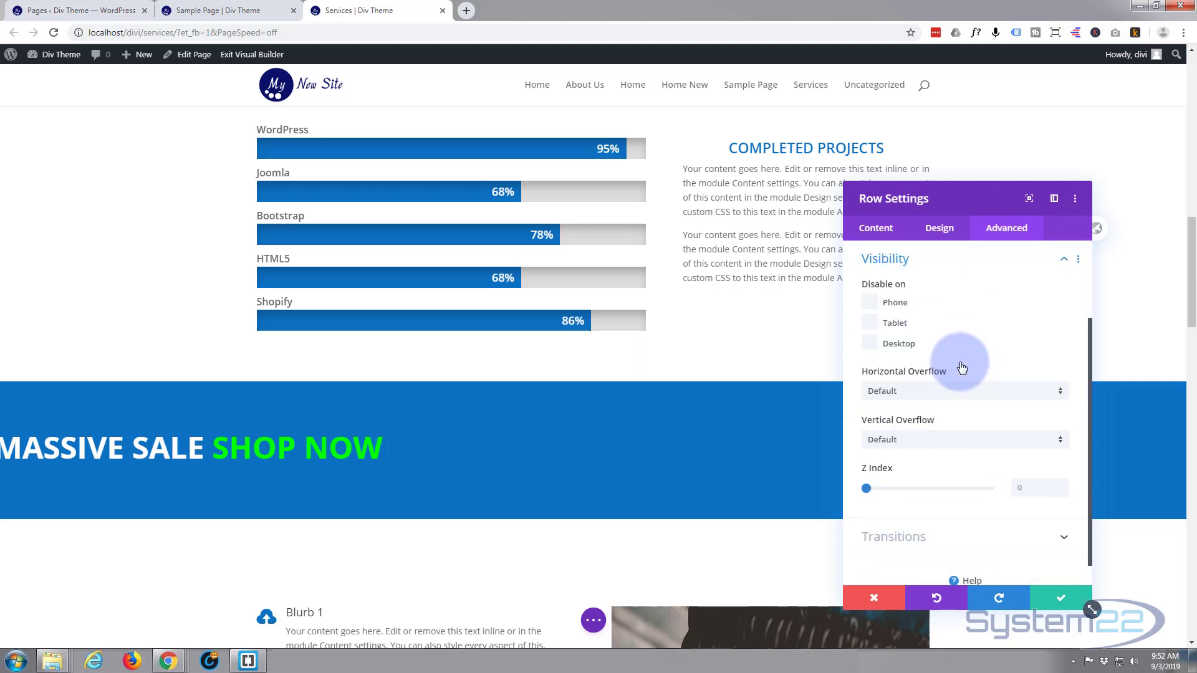
pyautogui.scroll(-1, 960, 367)
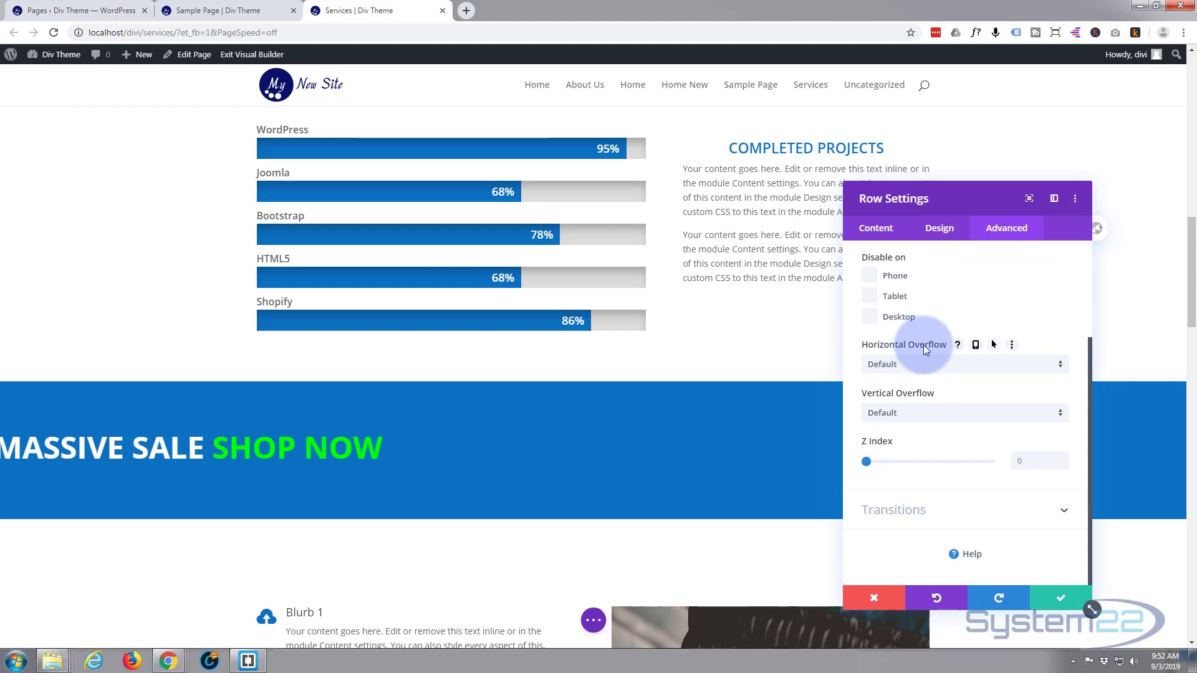
pyautogui.click(1061, 367)
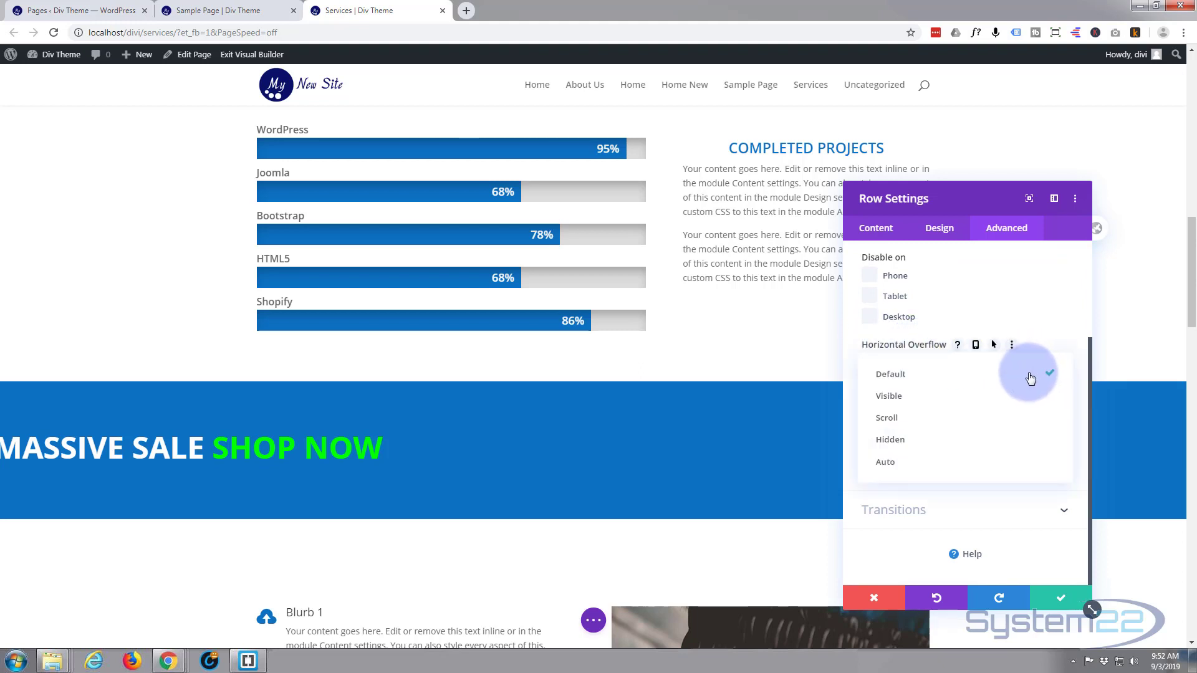
pyautogui.click(900, 440)
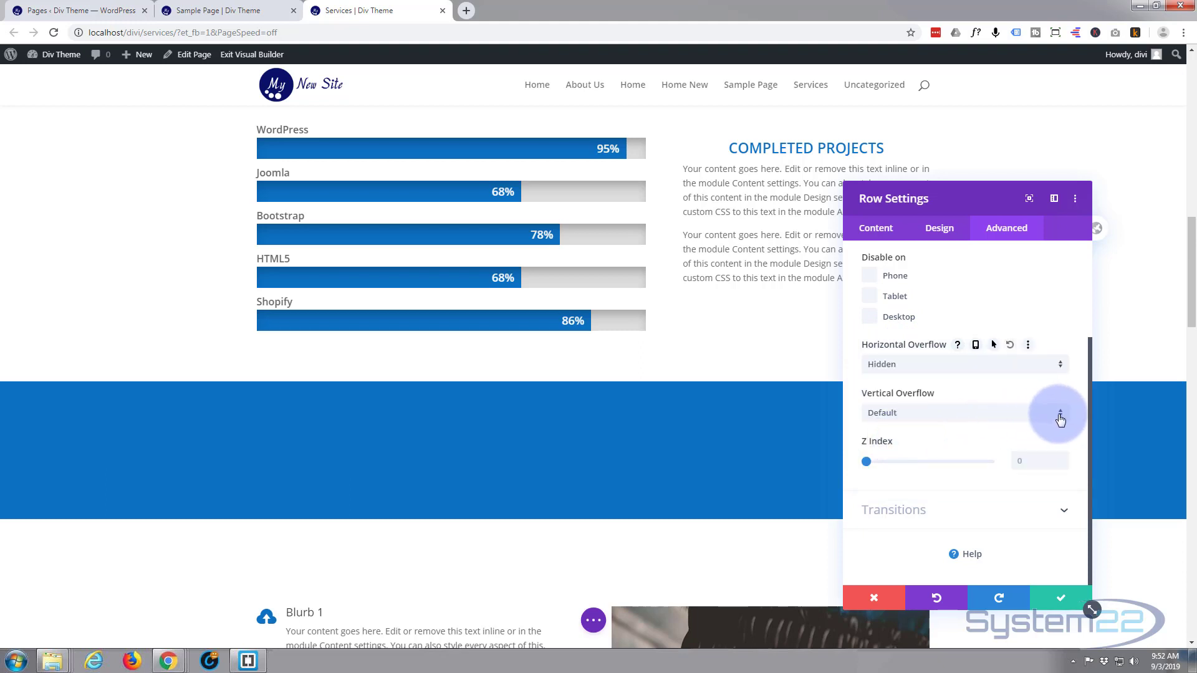
pyautogui.click(1062, 417)
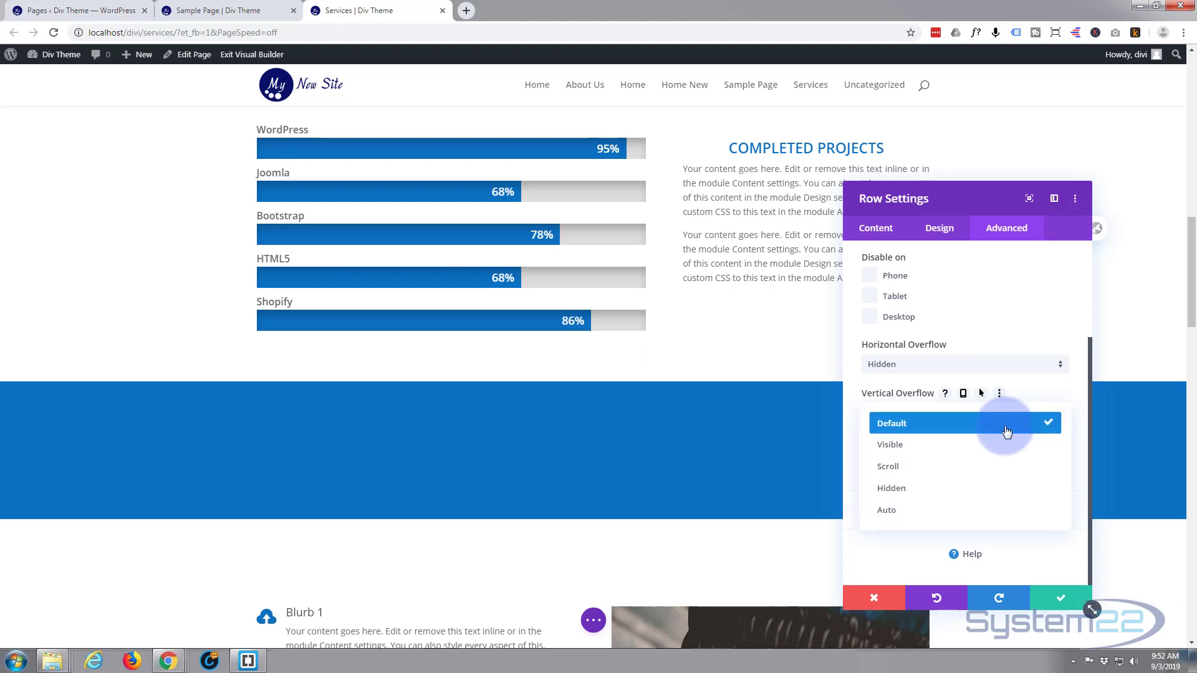
pyautogui.click(903, 491)
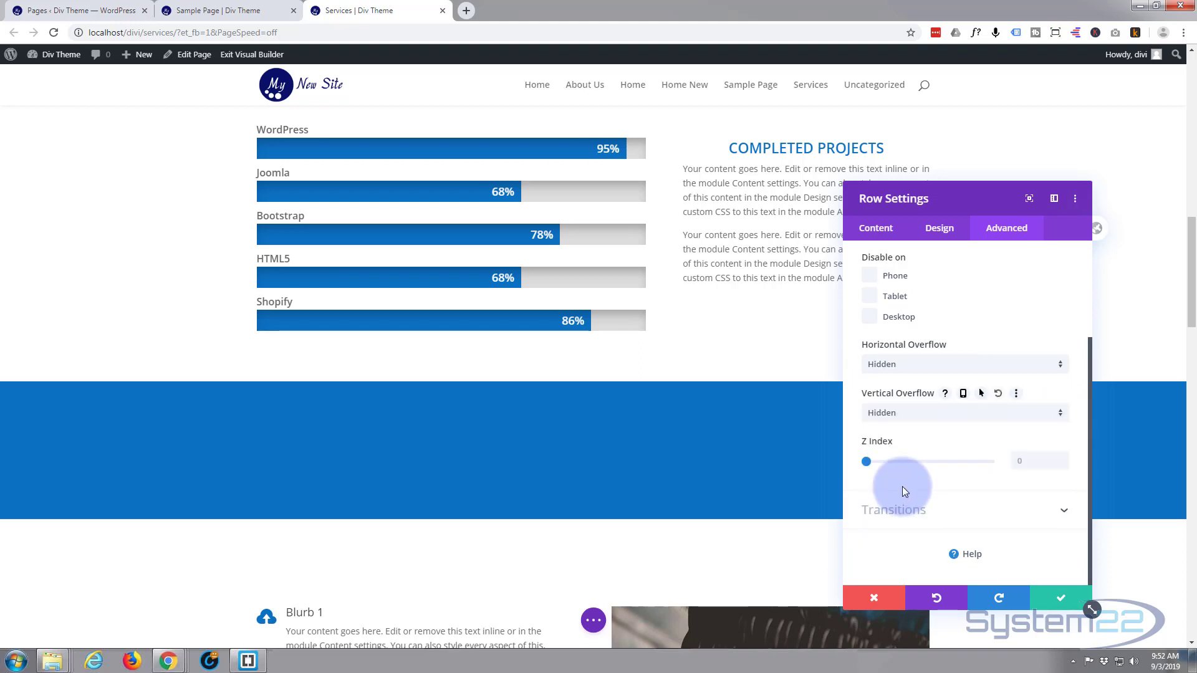
pyautogui.click(1060, 600)
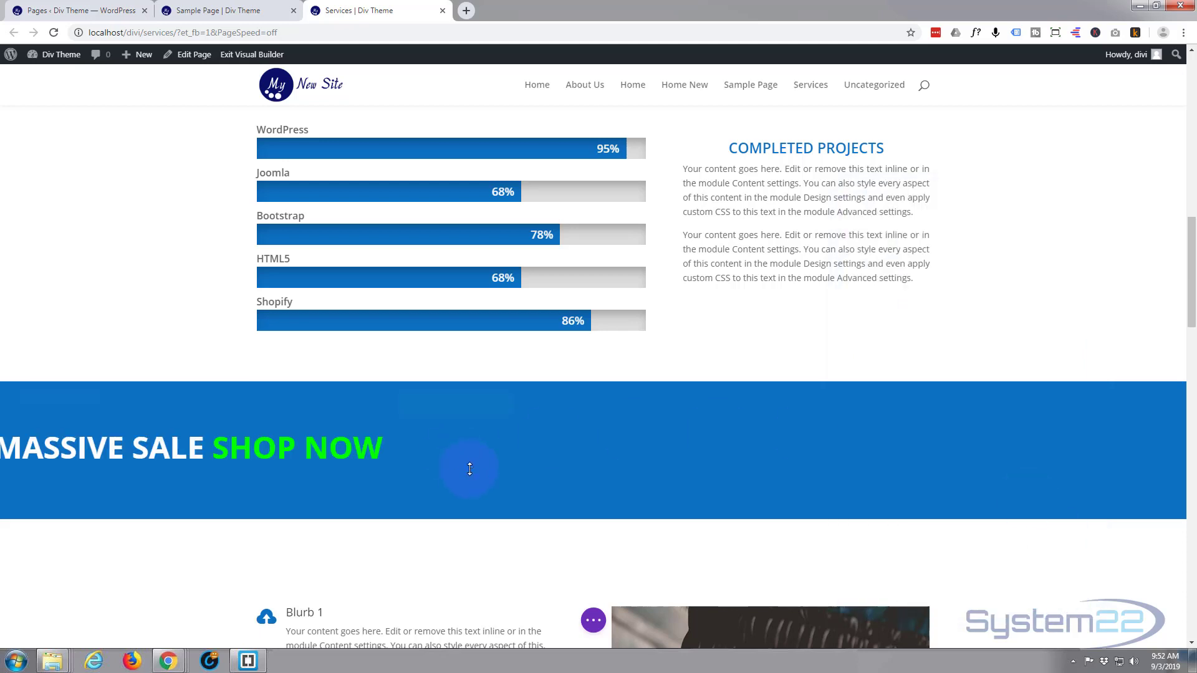
# Give the banner heading's Text module a Slide animation with its direction set to Left.
pyautogui.moveTo(535, 428)
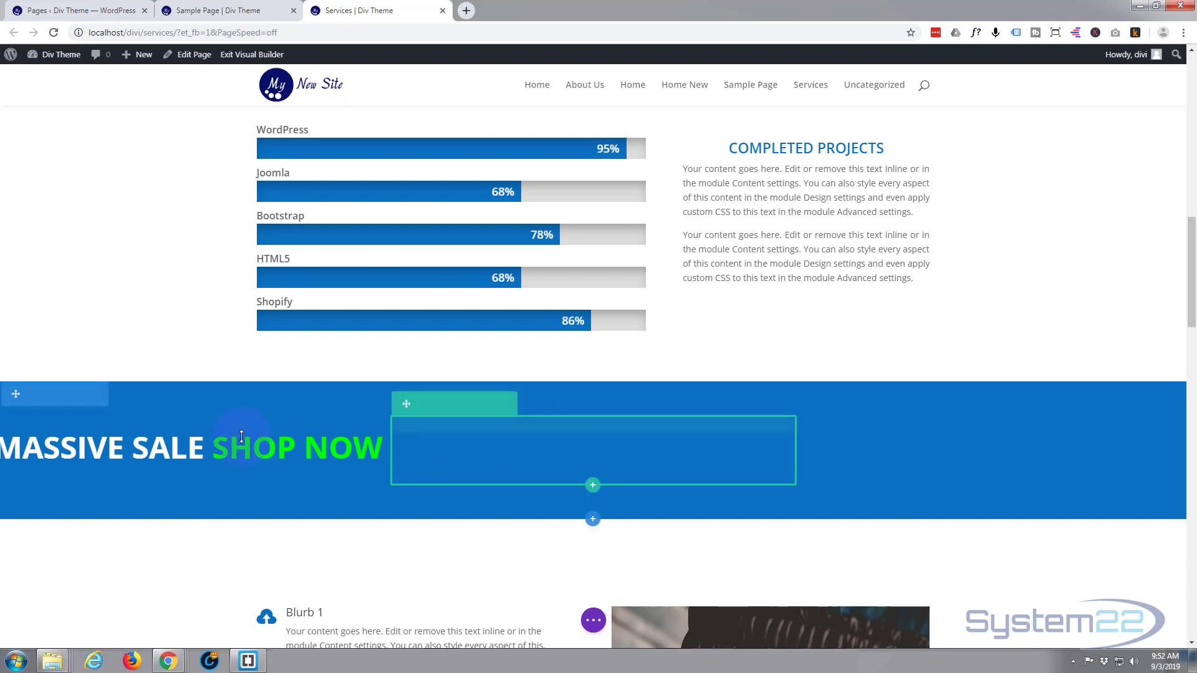
pyautogui.moveTo(232, 442)
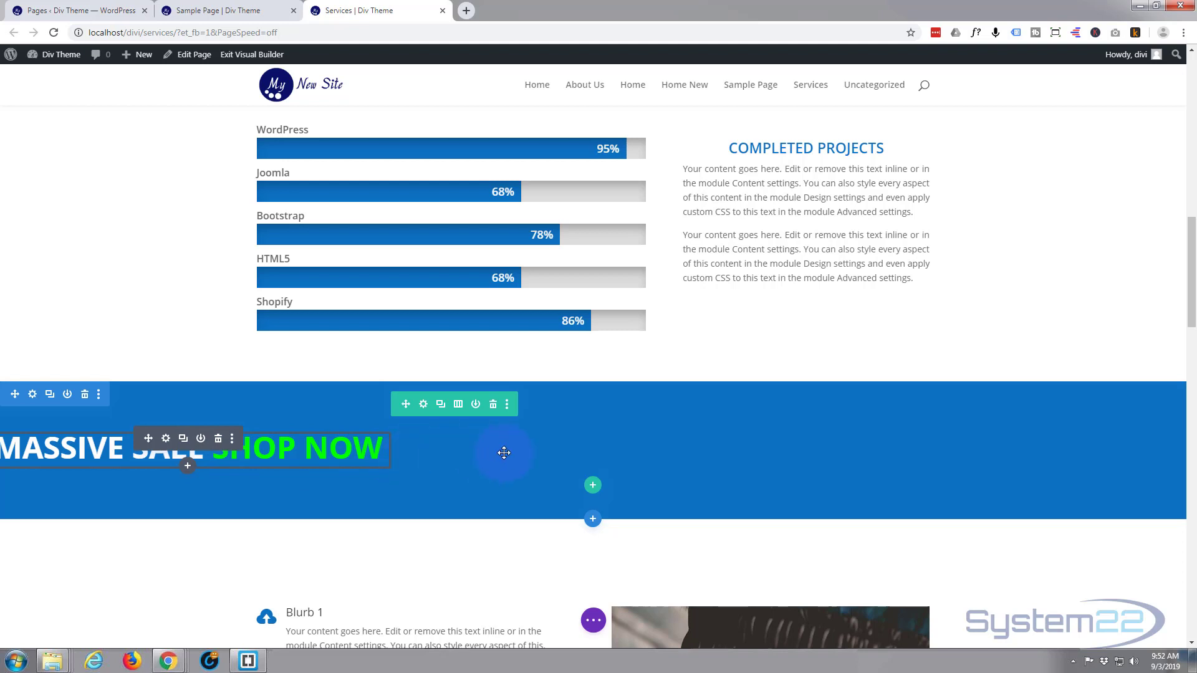
pyautogui.click(165, 438)
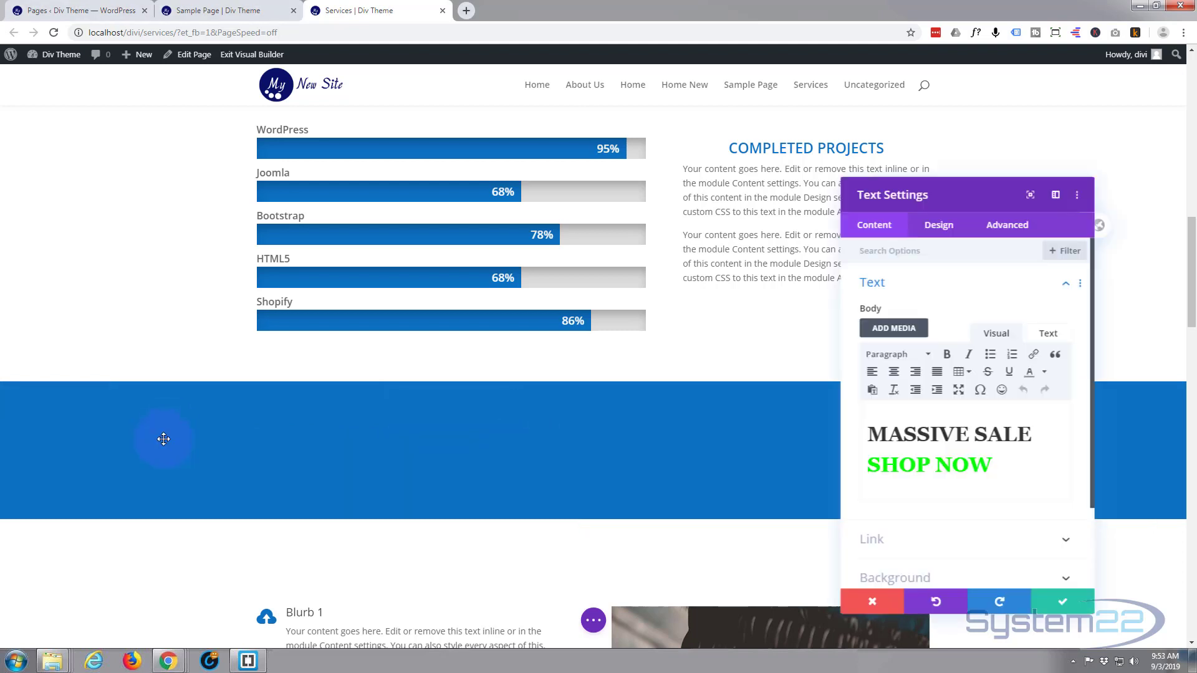
pyautogui.click(943, 235)
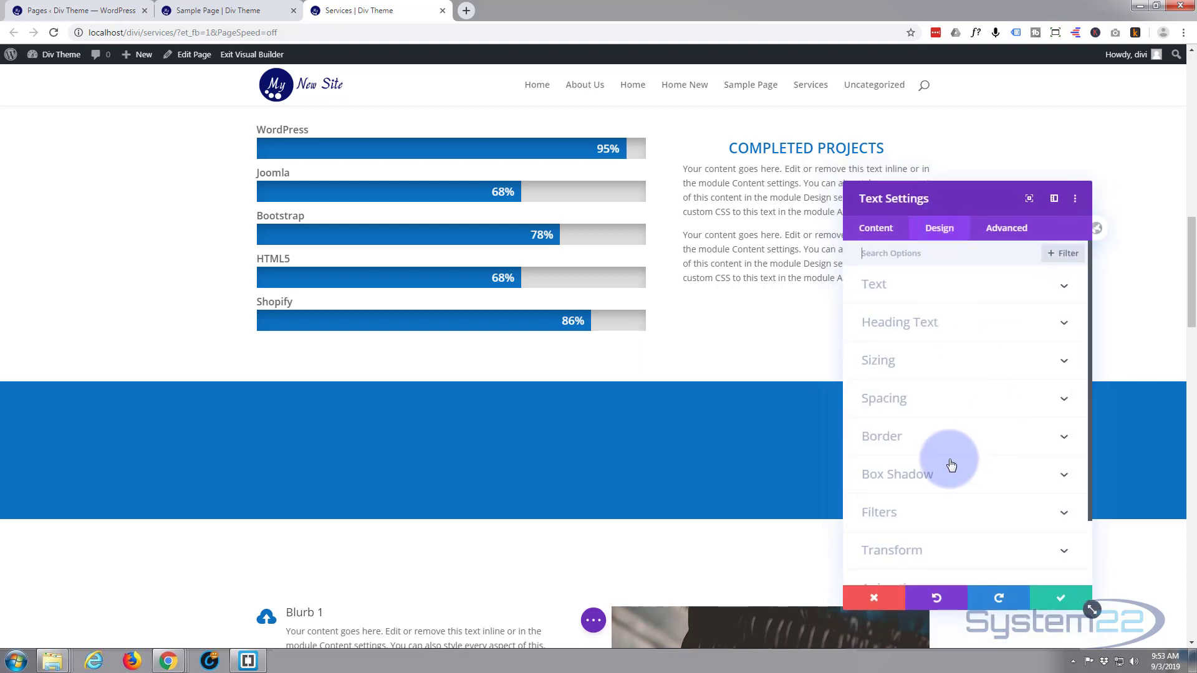
pyautogui.scroll(-1, 946, 462)
pyautogui.scroll(-1, 945, 462)
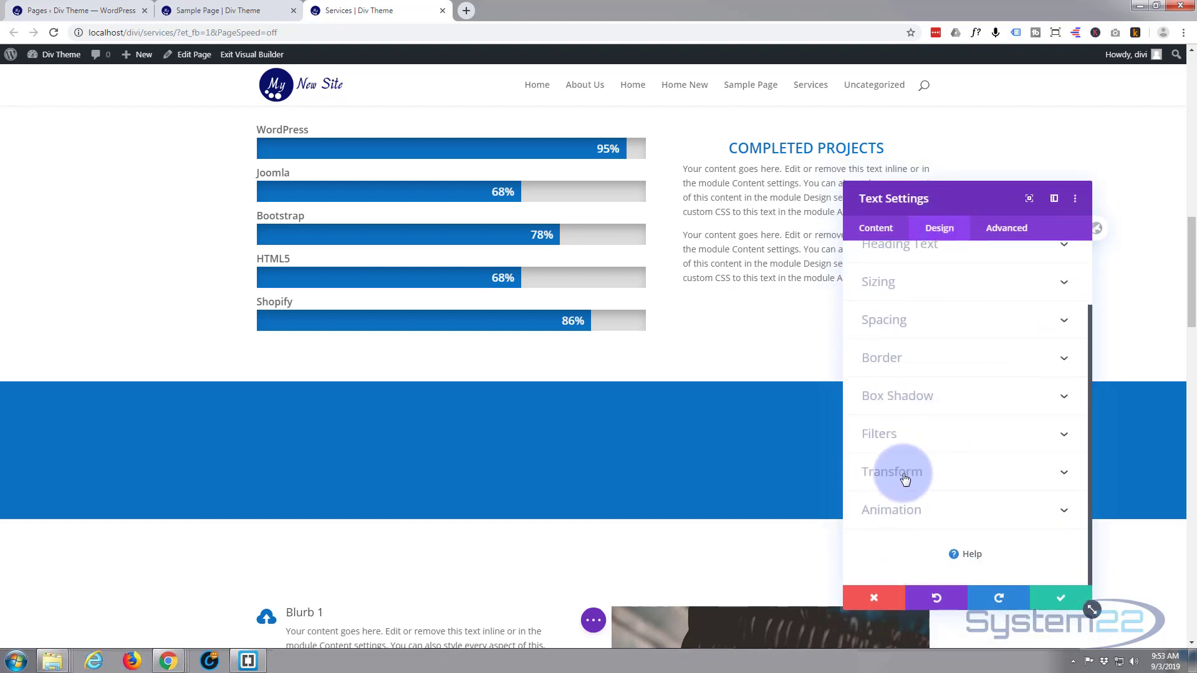
pyautogui.click(942, 514)
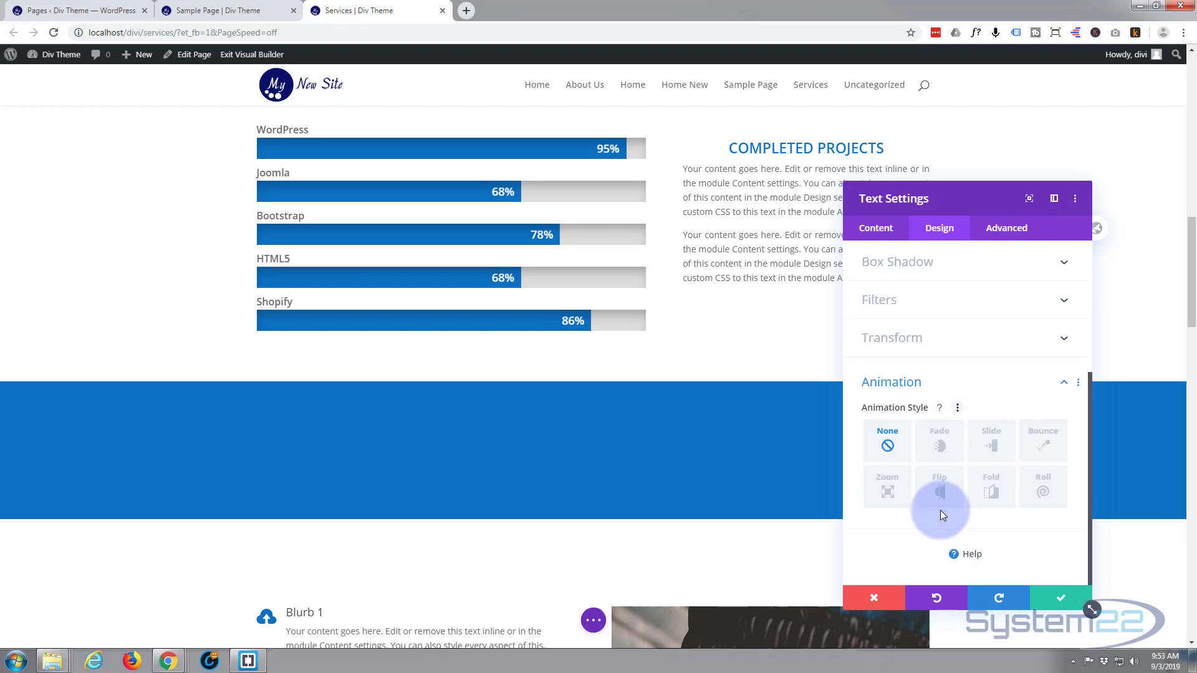
pyautogui.click(992, 443)
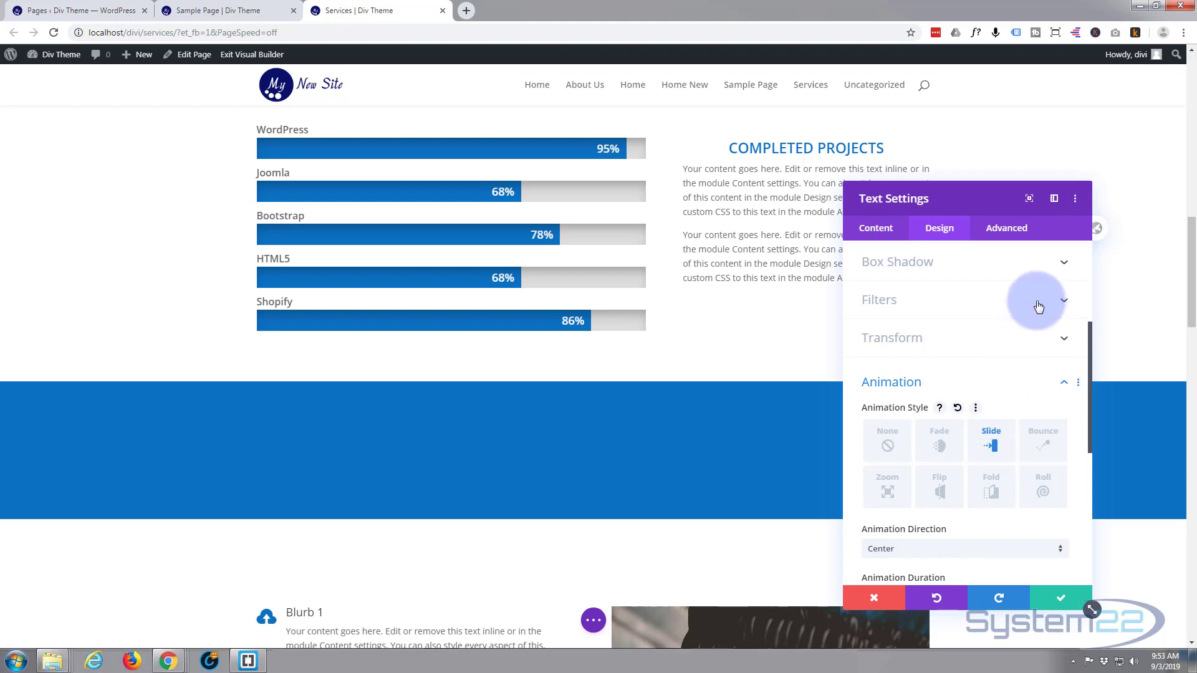
pyautogui.scroll(-2, 1038, 306)
pyautogui.scroll(-1, 1038, 305)
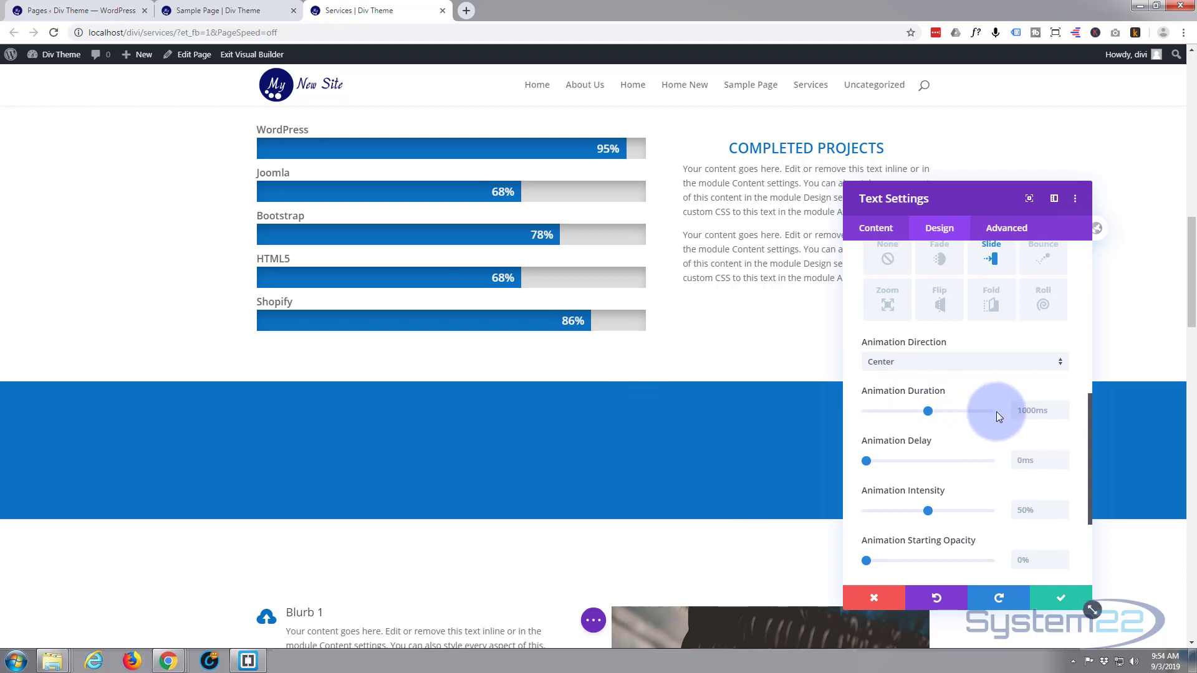
pyautogui.click(1062, 368)
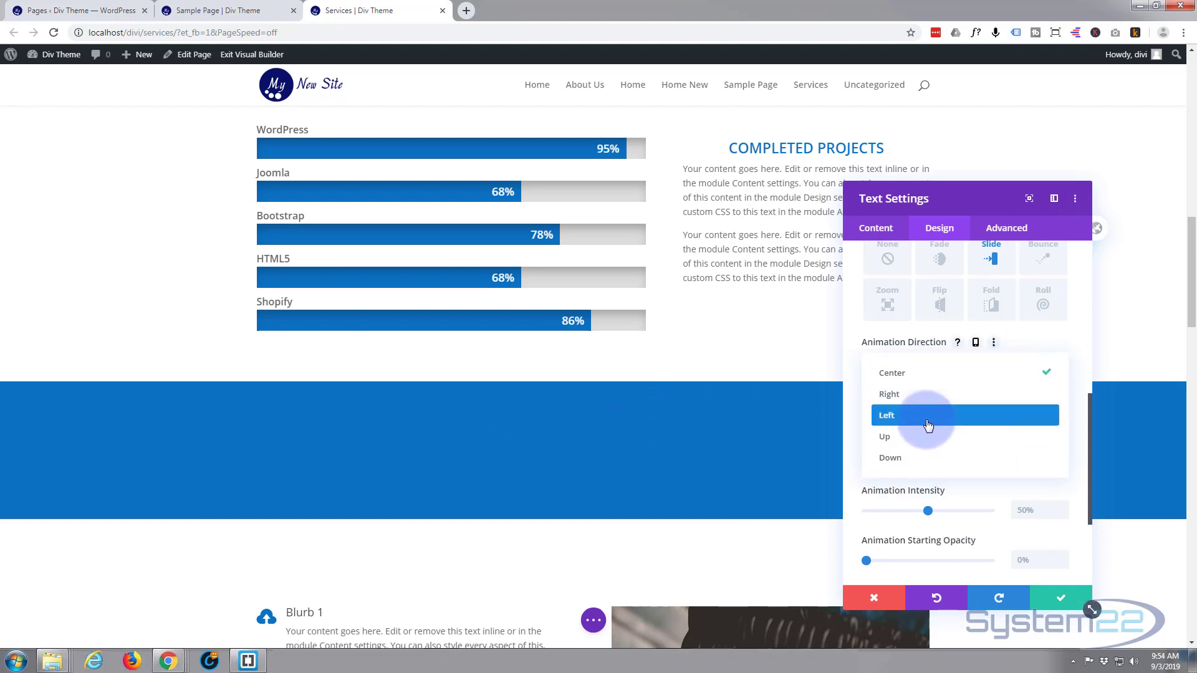
pyautogui.click(928, 425)
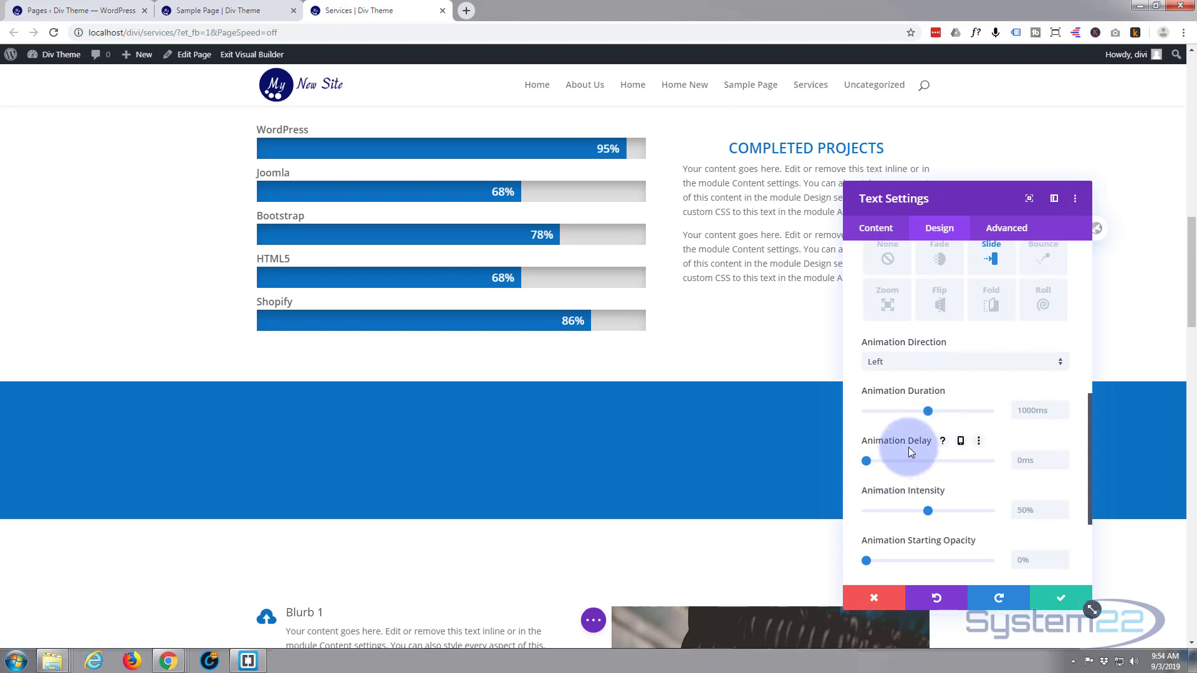
# Set the heading's animation intensity to 100% and its animation starting opacity to 100%.
pyautogui.scroll(-2, 908, 447)
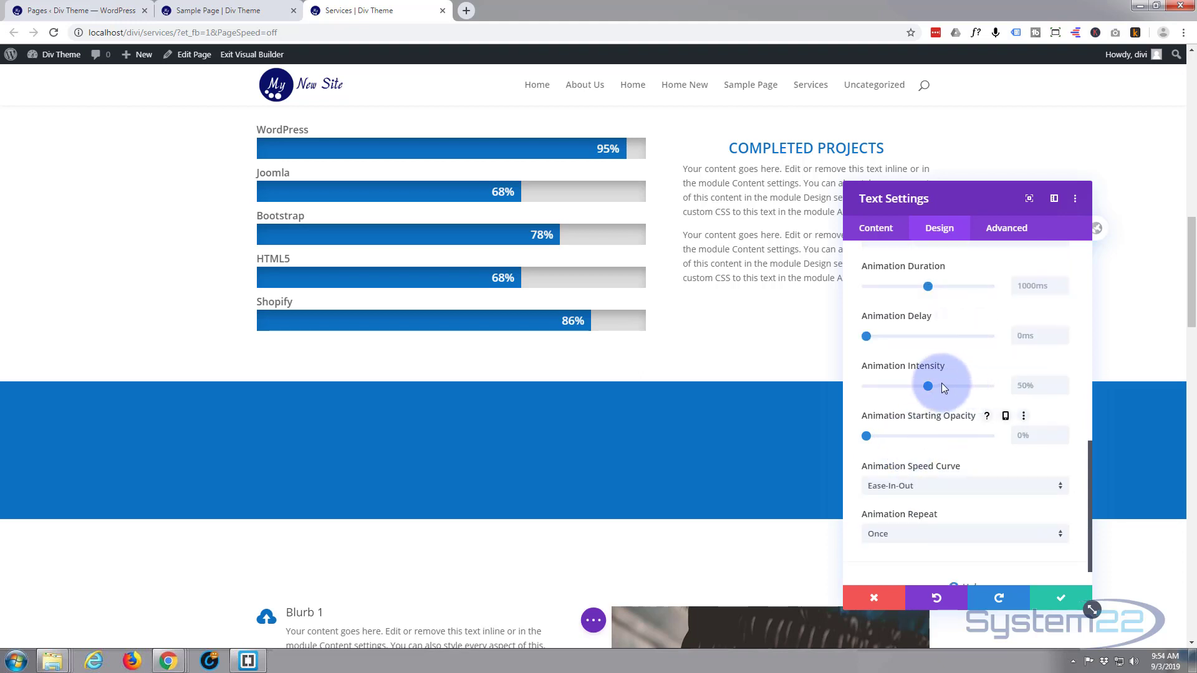
pyautogui.click(993, 386)
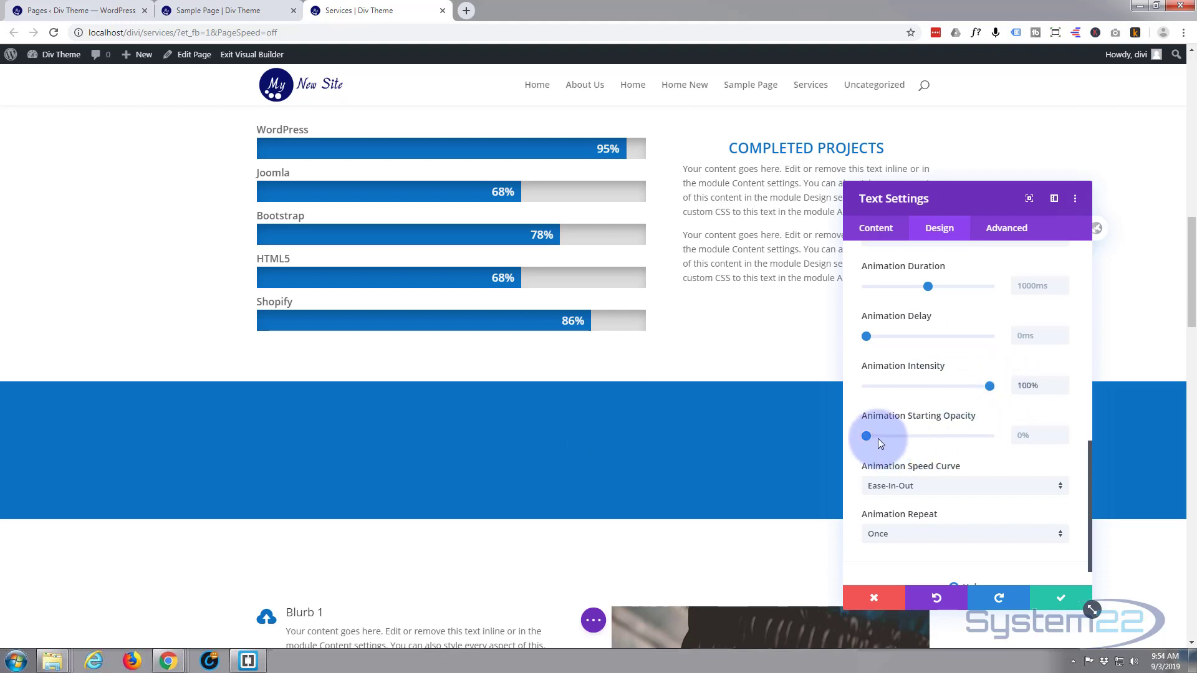
pyautogui.click(993, 436)
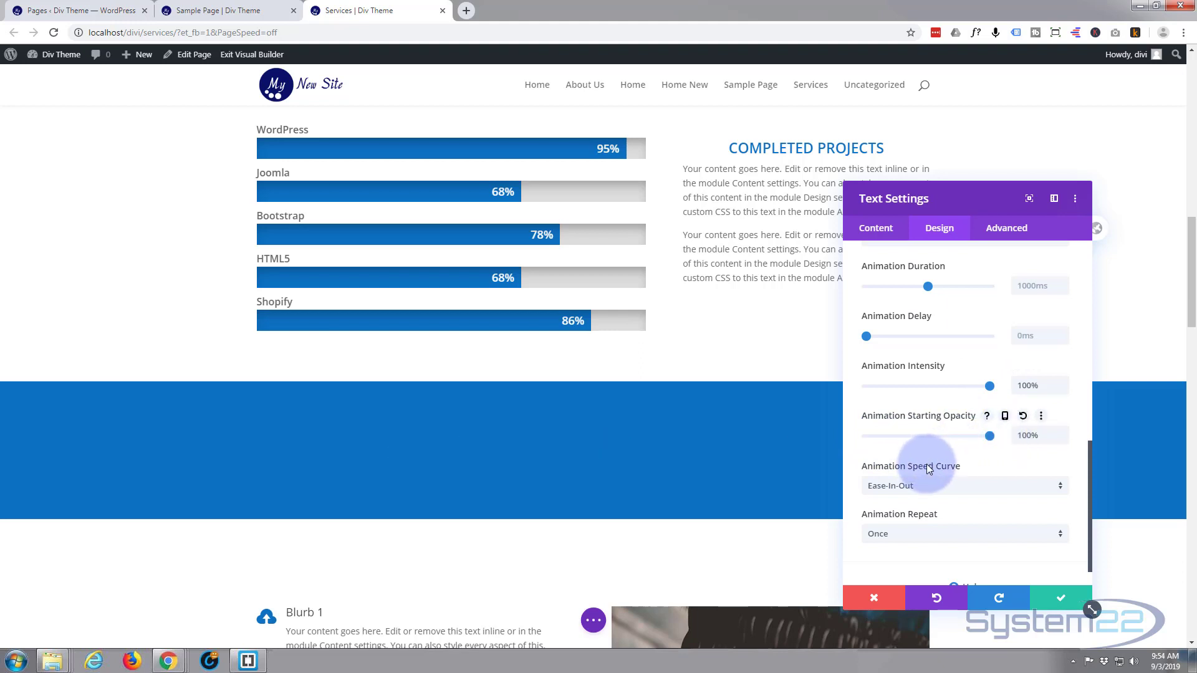
# Set the heading's animation speed curve to Linear and its animation repeat to Loop.
pyautogui.scroll(-1, 929, 468)
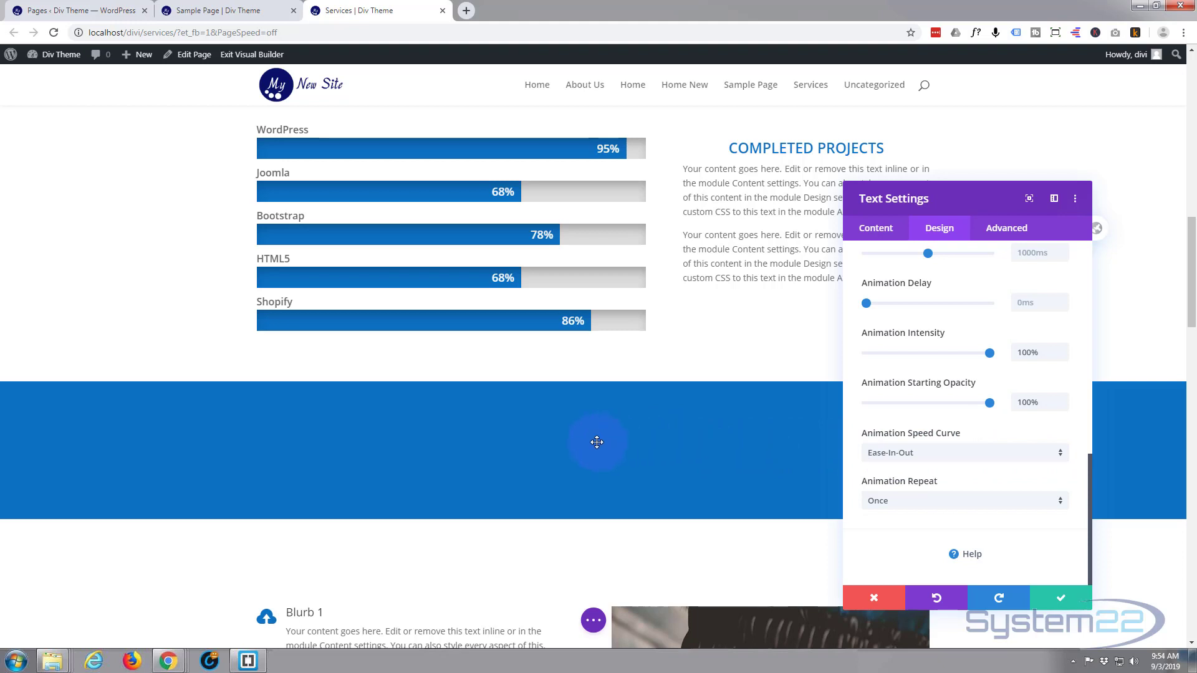
pyautogui.click(1061, 459)
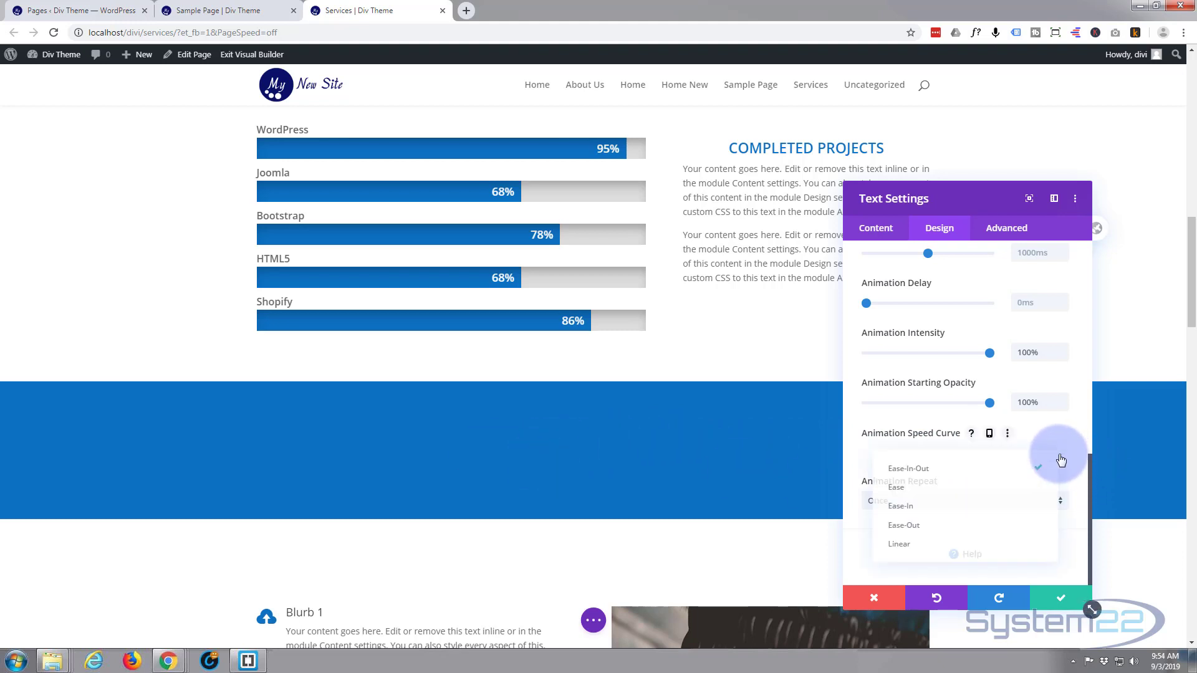
pyautogui.click(904, 550)
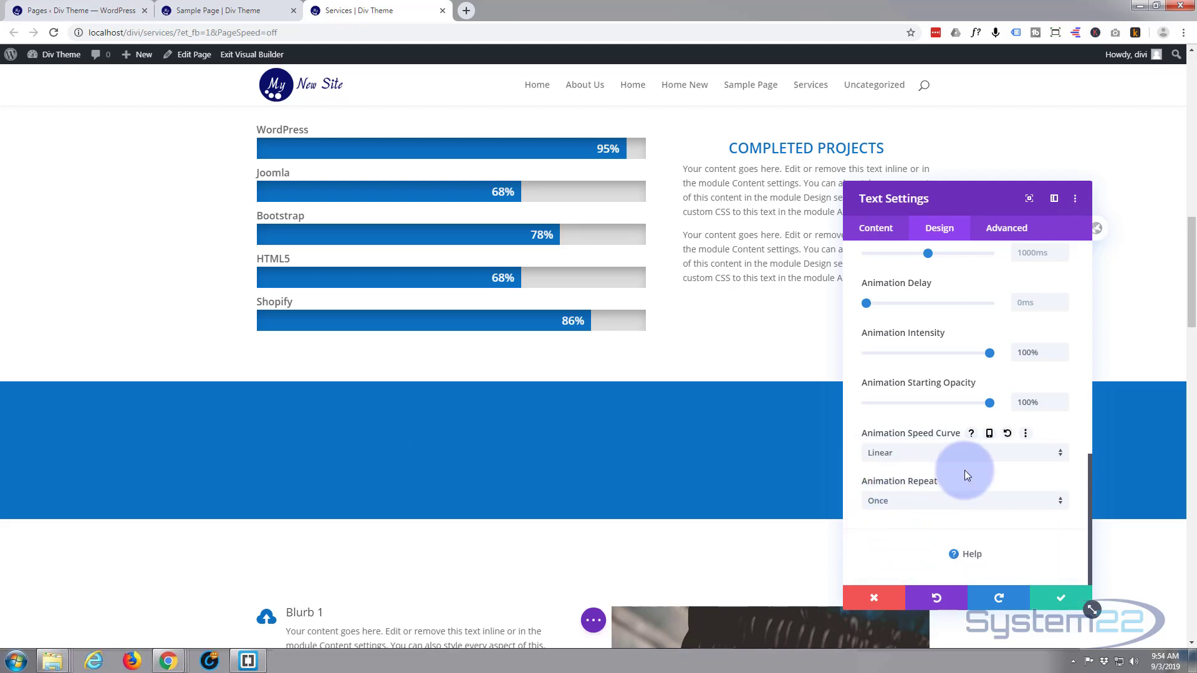
pyautogui.click(1062, 507)
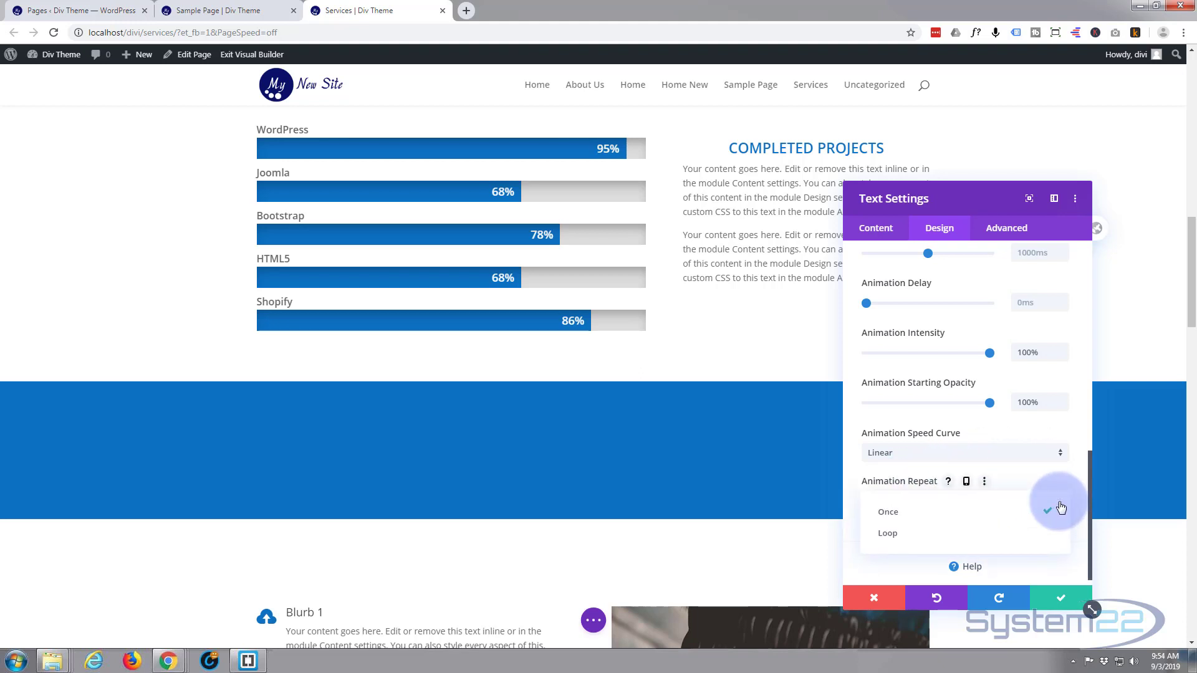
pyautogui.click(898, 535)
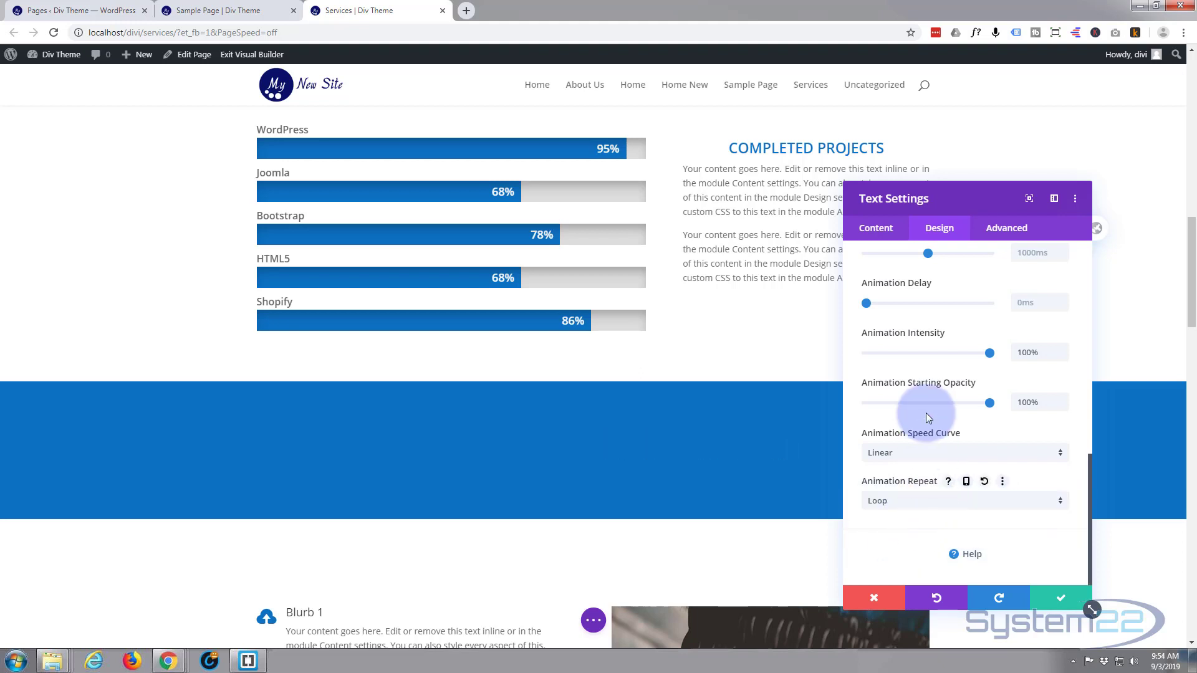
# Set the heading's animation duration to 10000ms and save the Text module.
pyautogui.scroll(1, 926, 416)
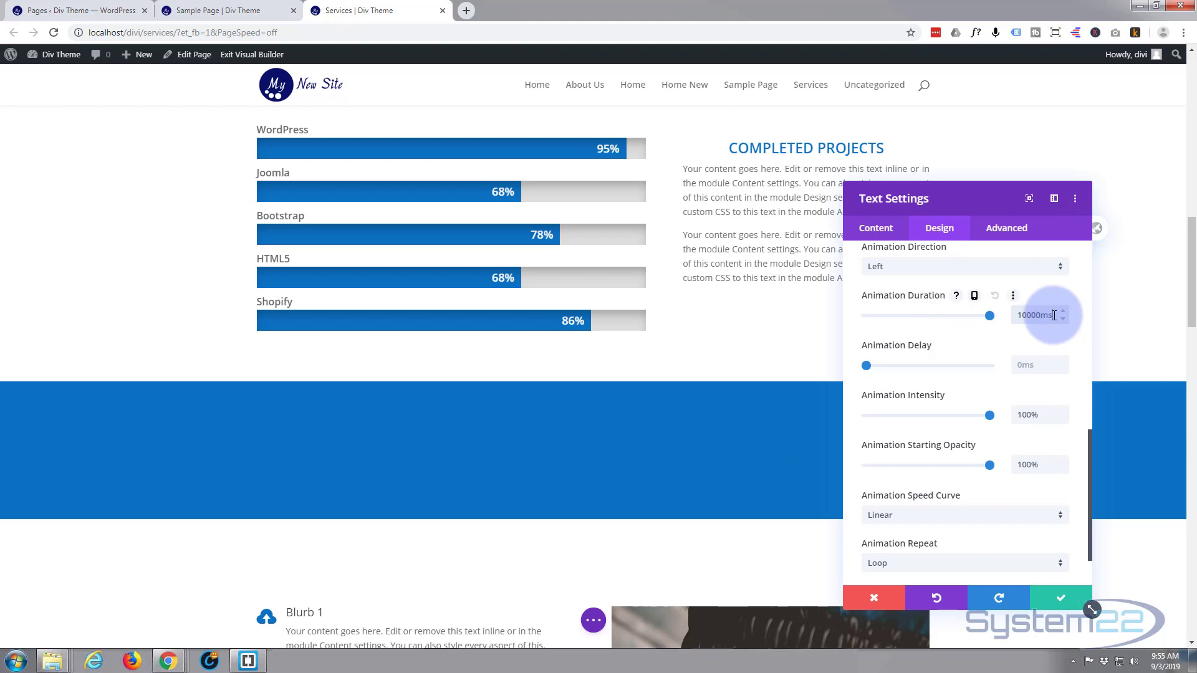
pyautogui.click(1055, 317)
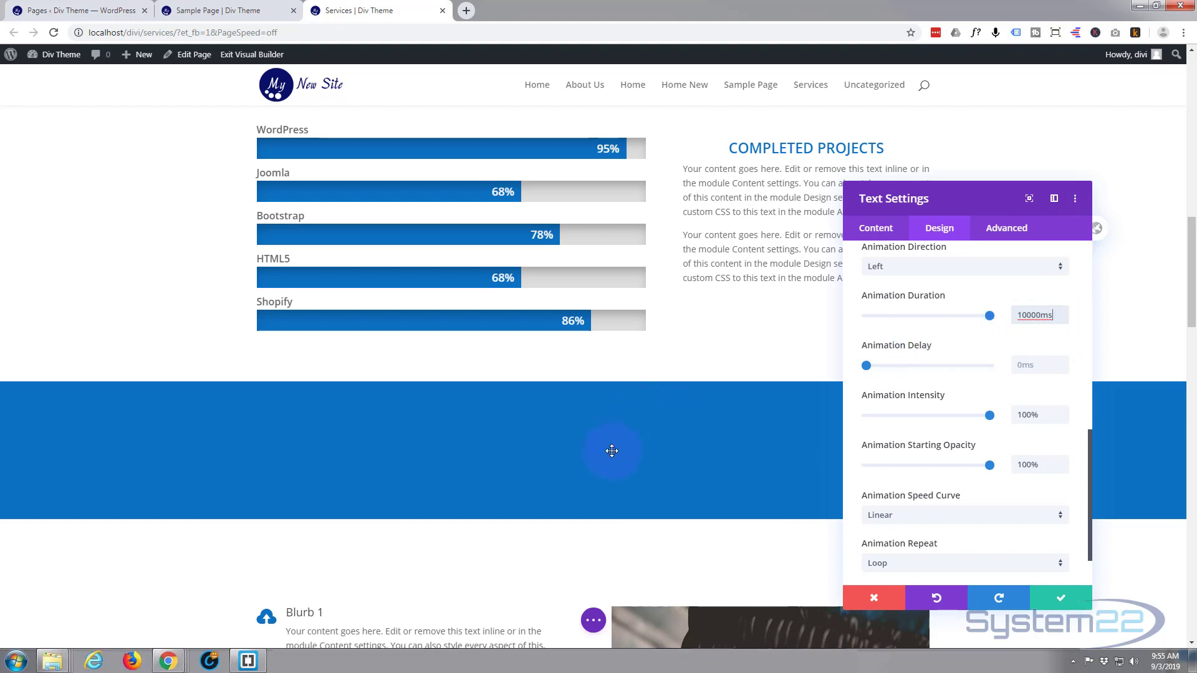
pyautogui.click(1064, 602)
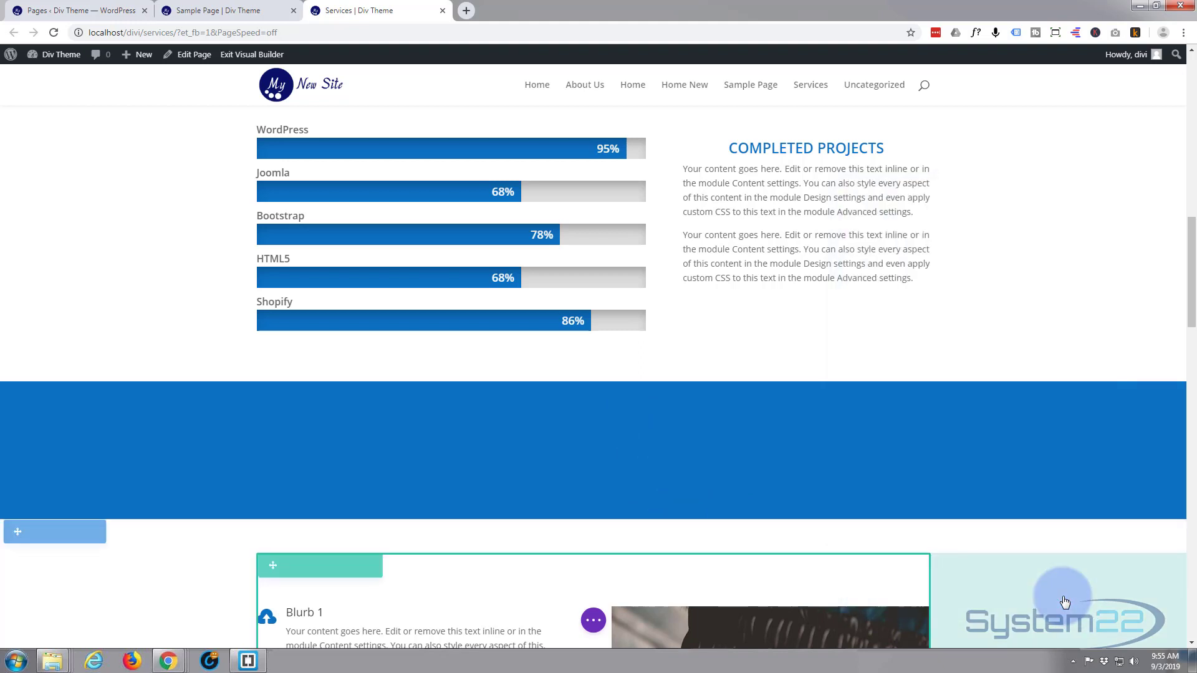
# Save the Services page and exit the Visual Builder to view the live page.
pyautogui.click(595, 621)
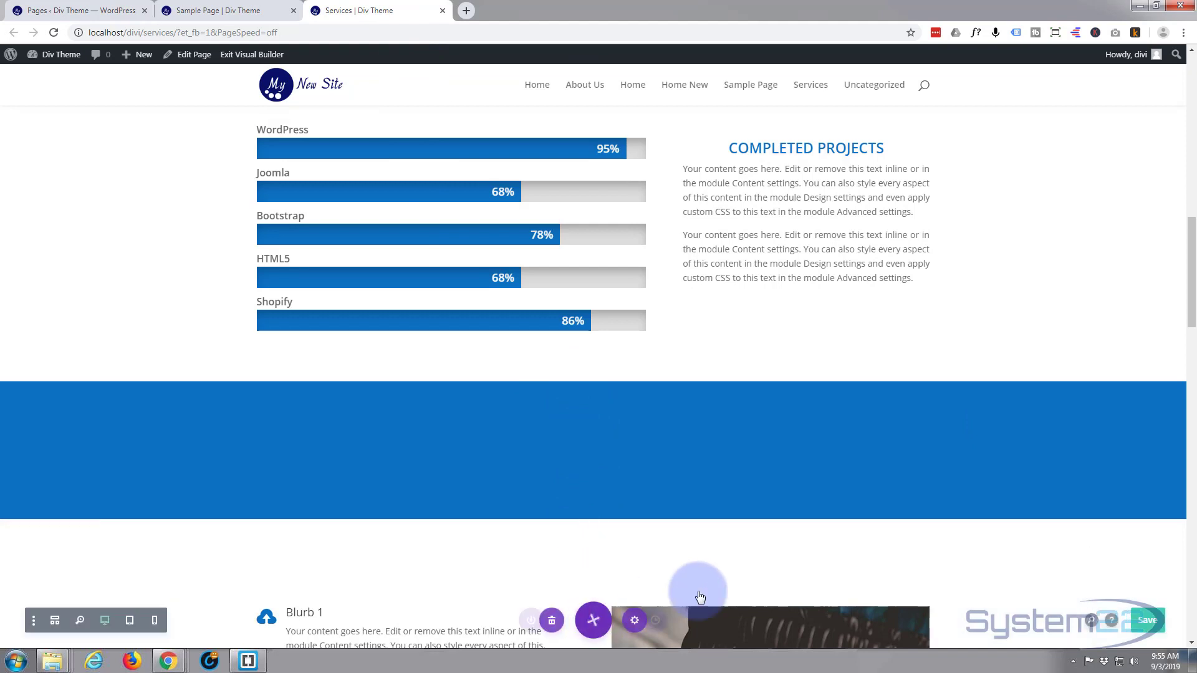
pyautogui.click(1155, 622)
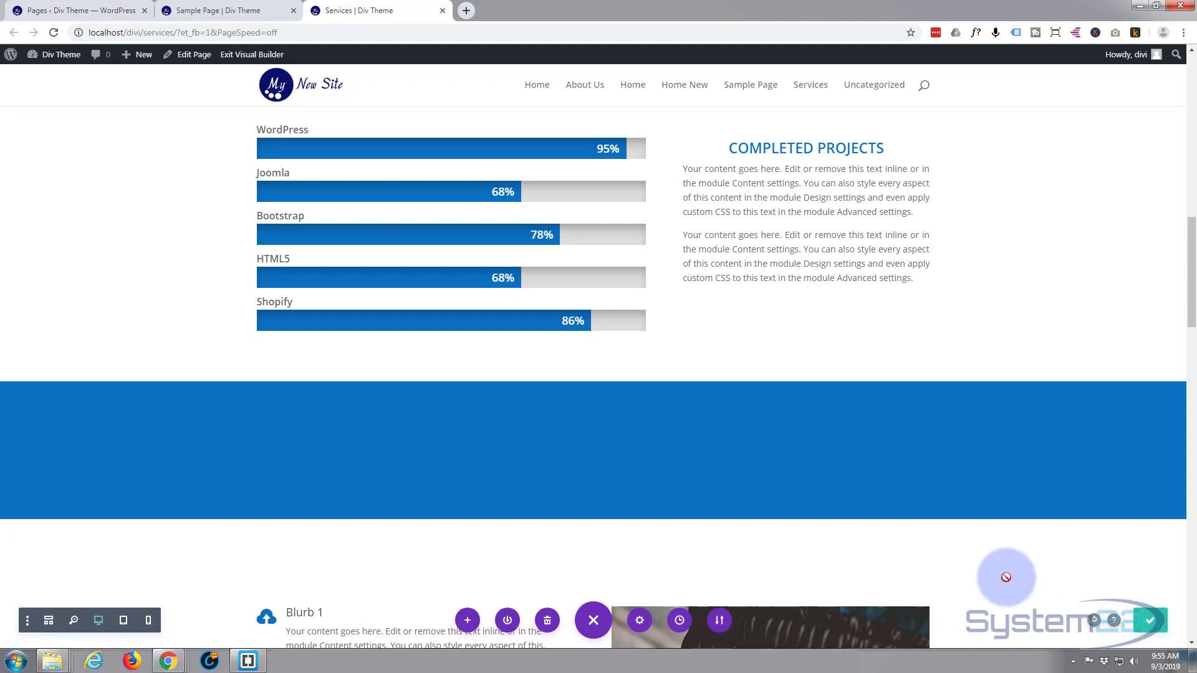
pyautogui.click(247, 55)
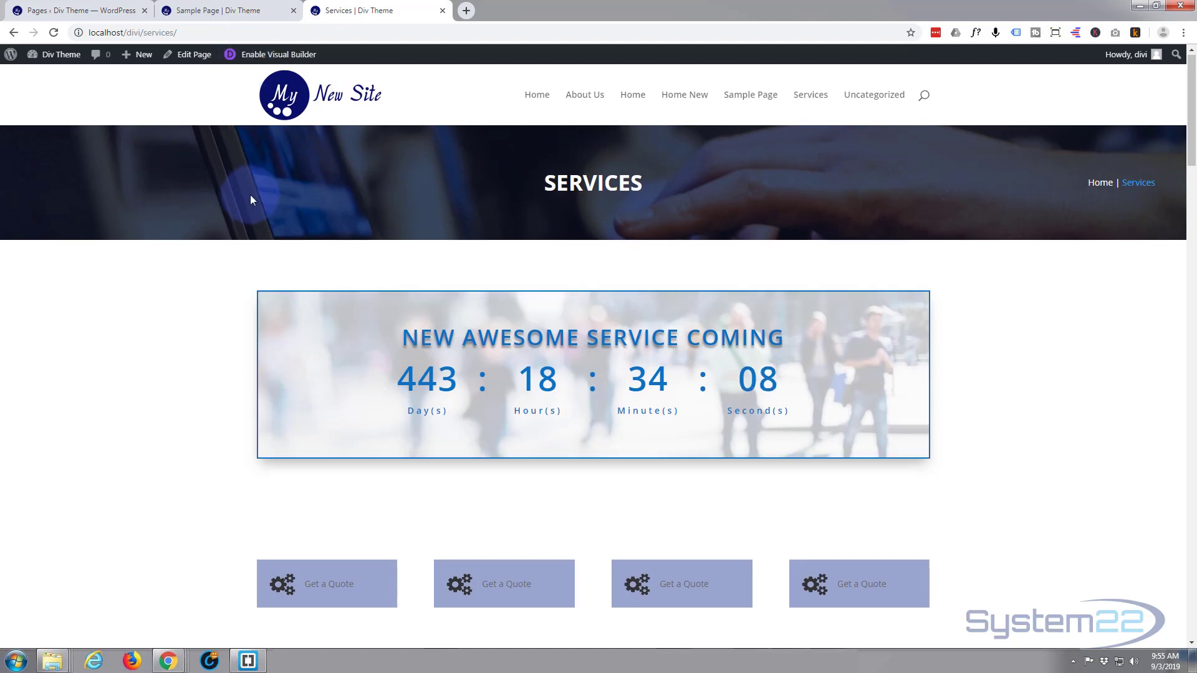
pyautogui.scroll(-3, 250, 195)
pyautogui.scroll(-5, 250, 195)
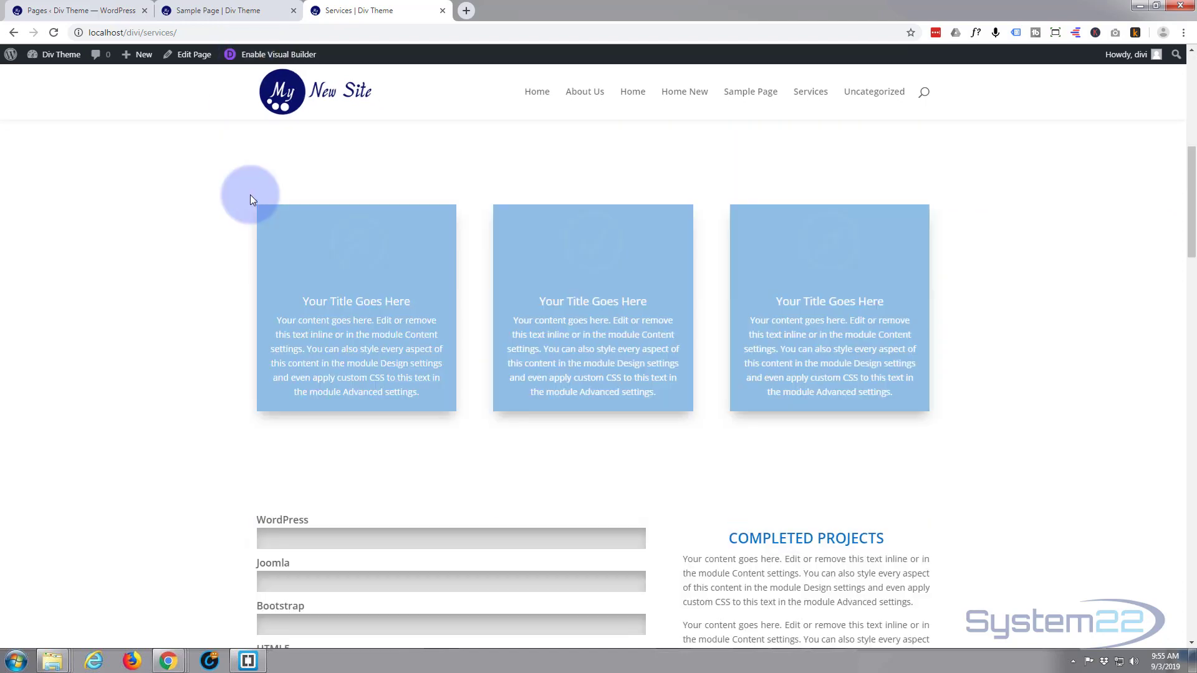
# View the sale banner on the live Services page, then re-enable the Visual Builder and open the heading's Text module settings.
pyautogui.scroll(-8, 249, 195)
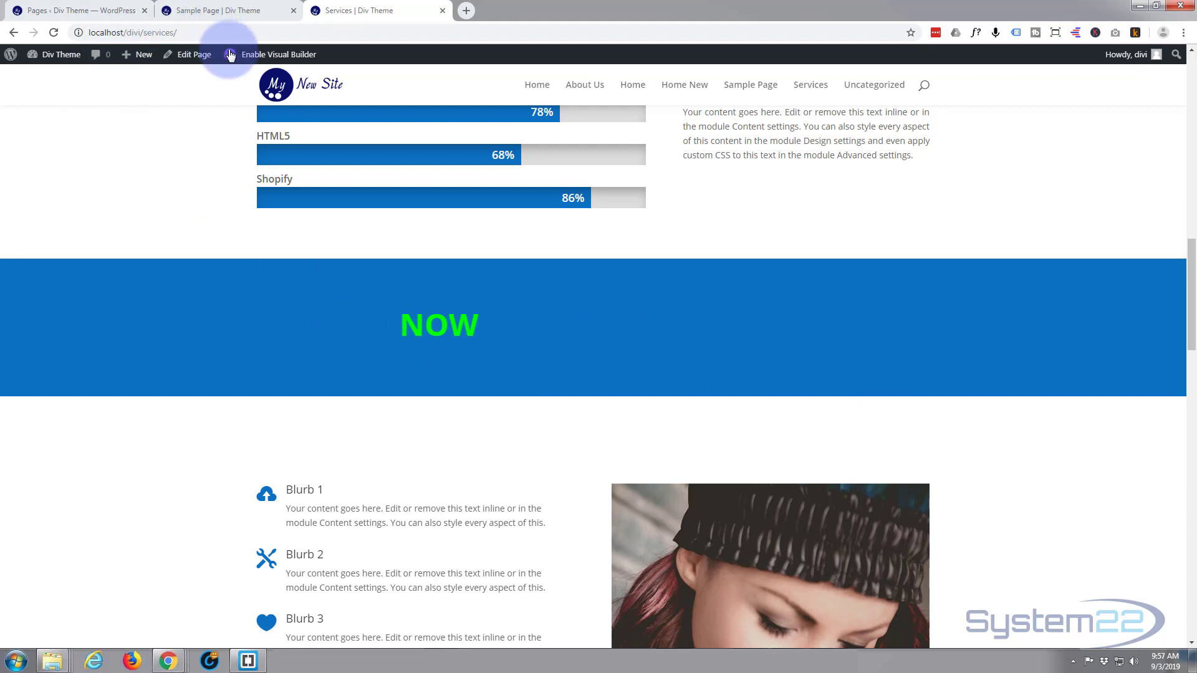
pyautogui.click(252, 56)
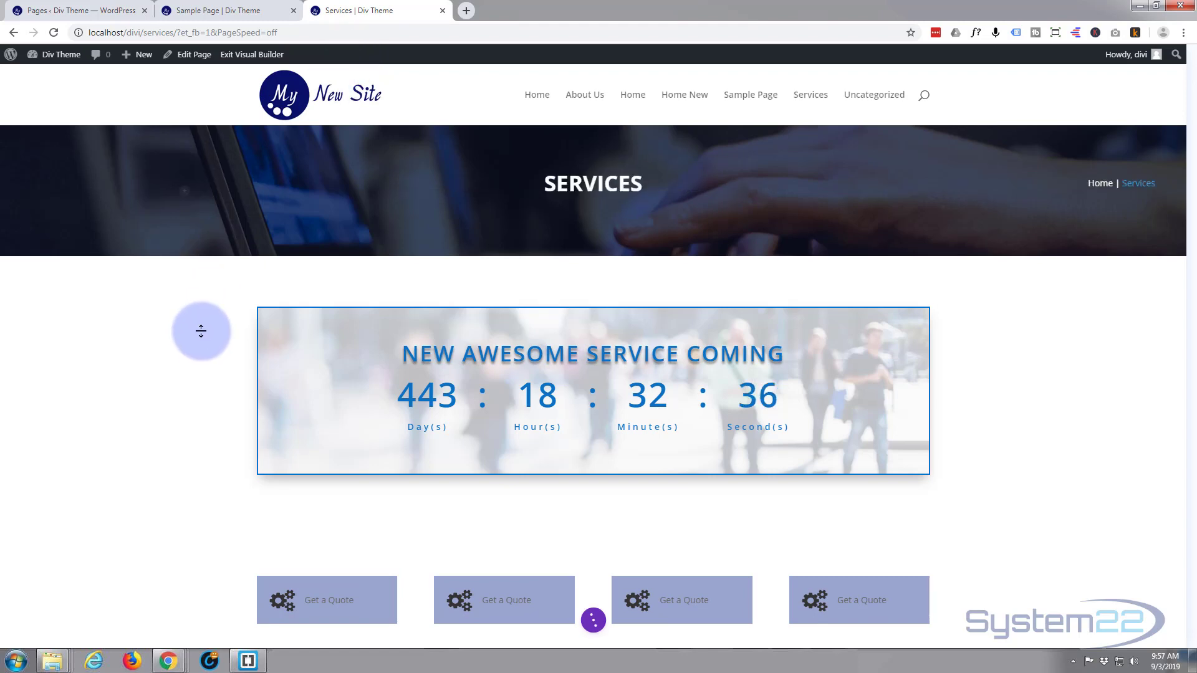
pyautogui.scroll(-10, 202, 331)
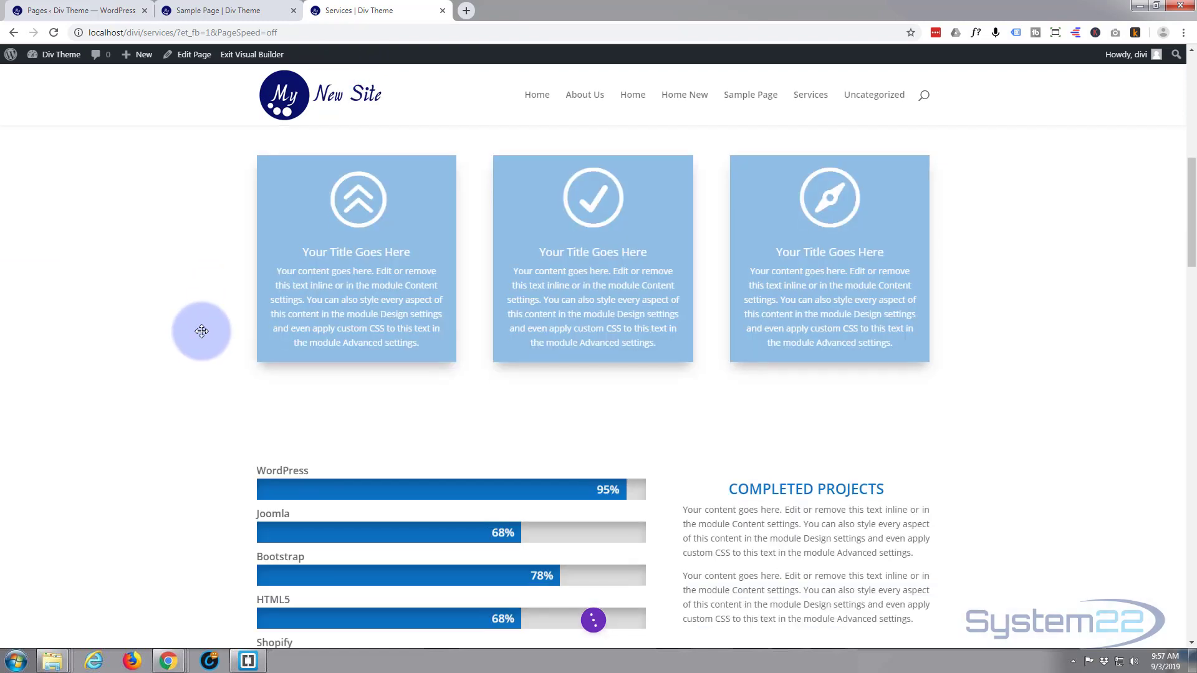
pyautogui.scroll(-2, 201, 331)
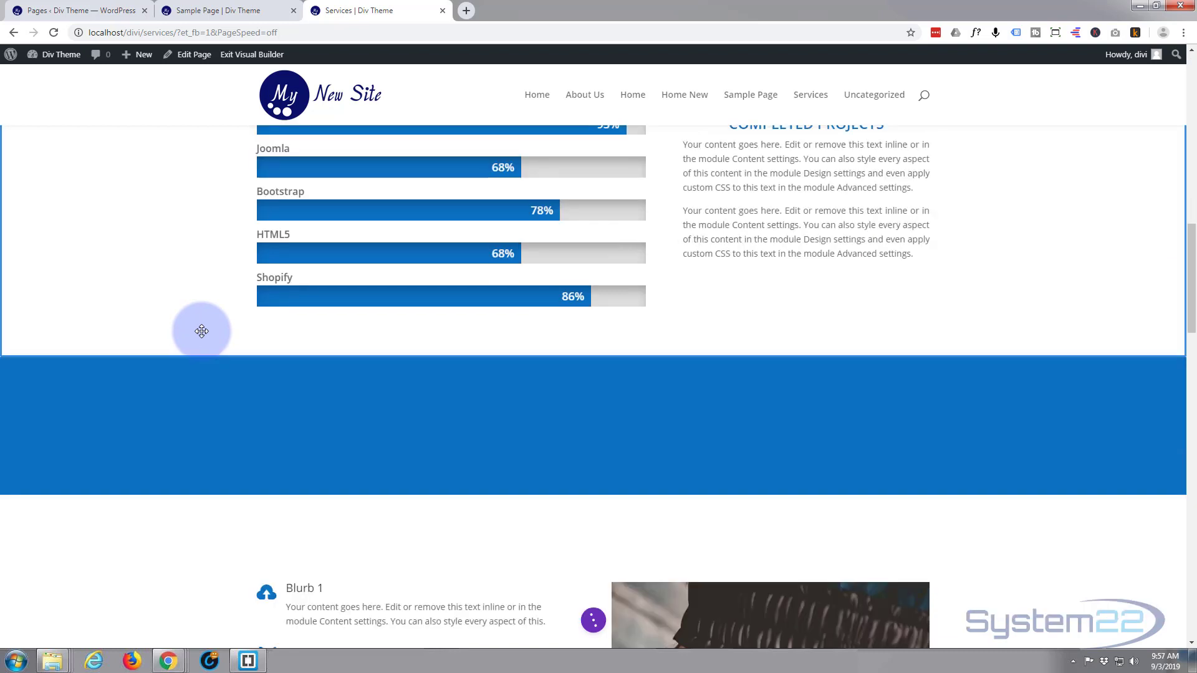
pyautogui.scroll(-1, 350, 393)
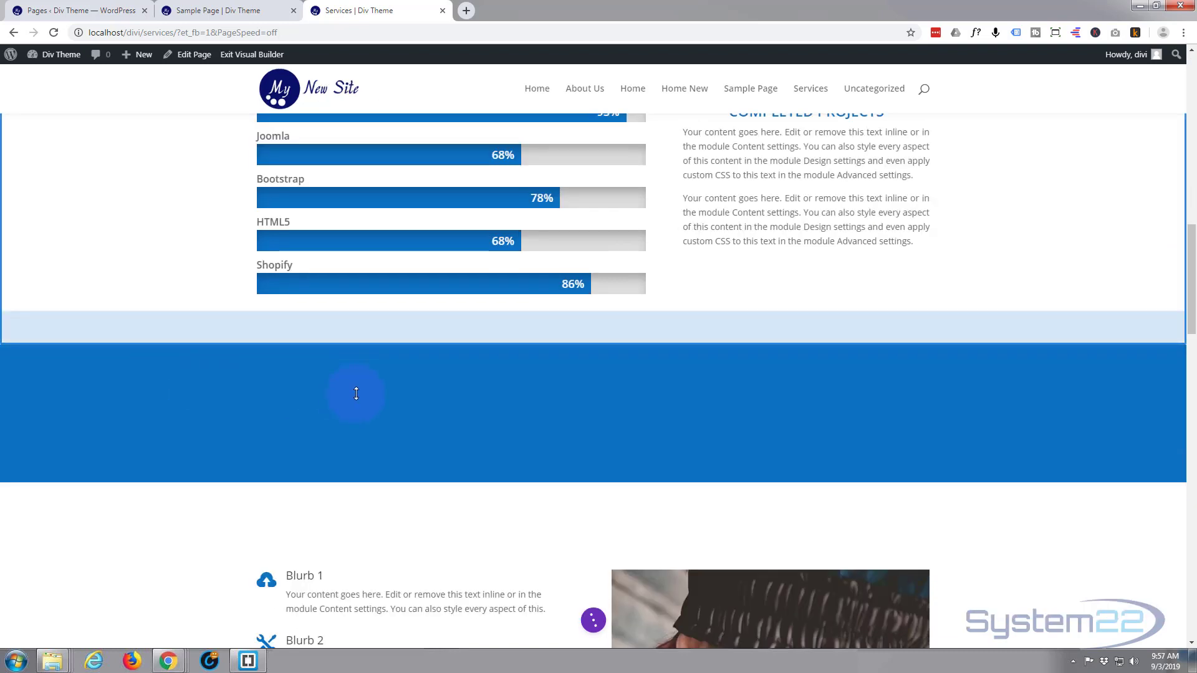
pyautogui.scroll(-1, 356, 393)
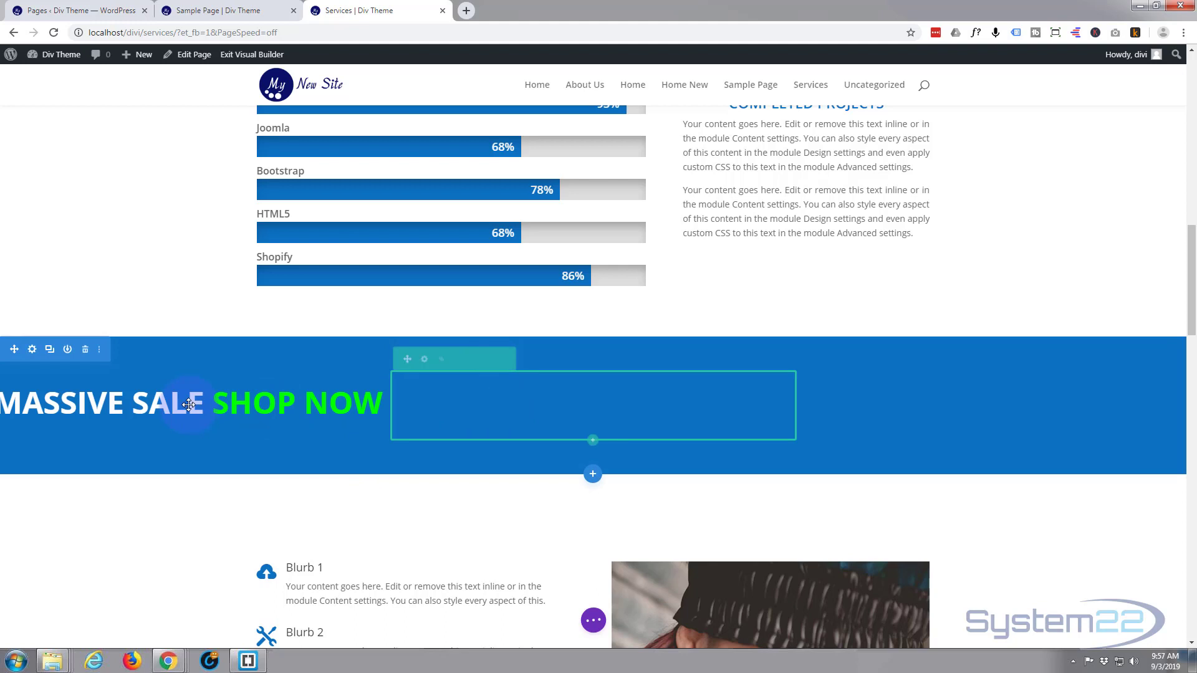
pyautogui.moveTo(188, 405)
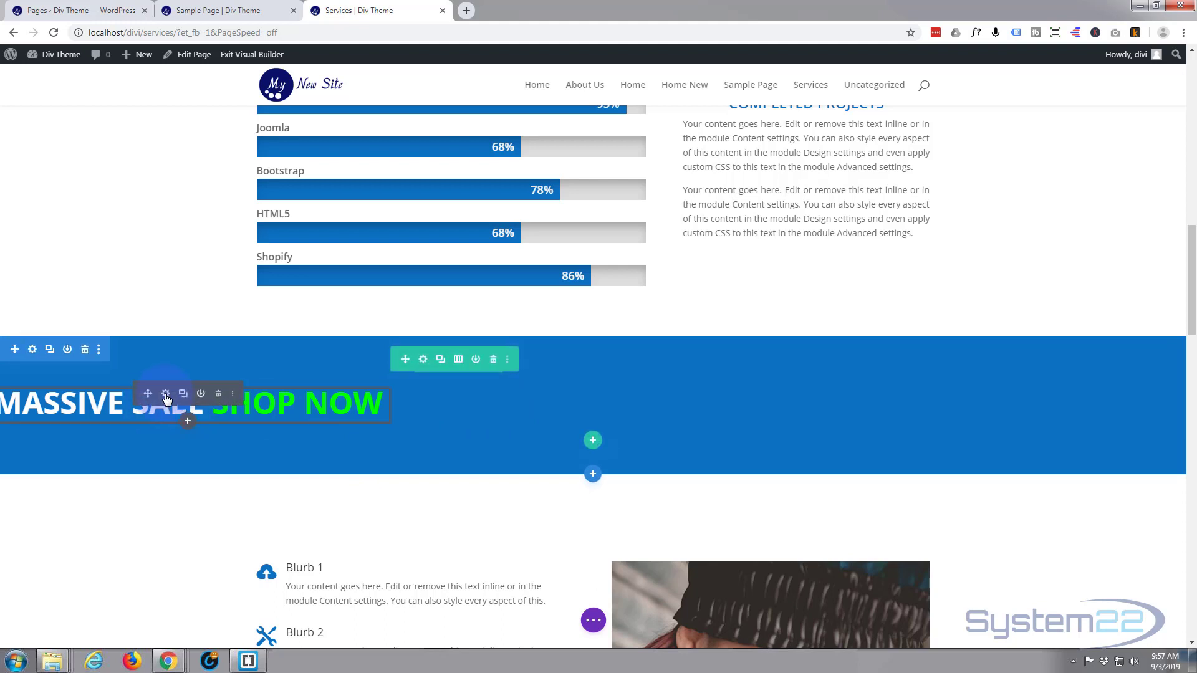
pyautogui.click(166, 395)
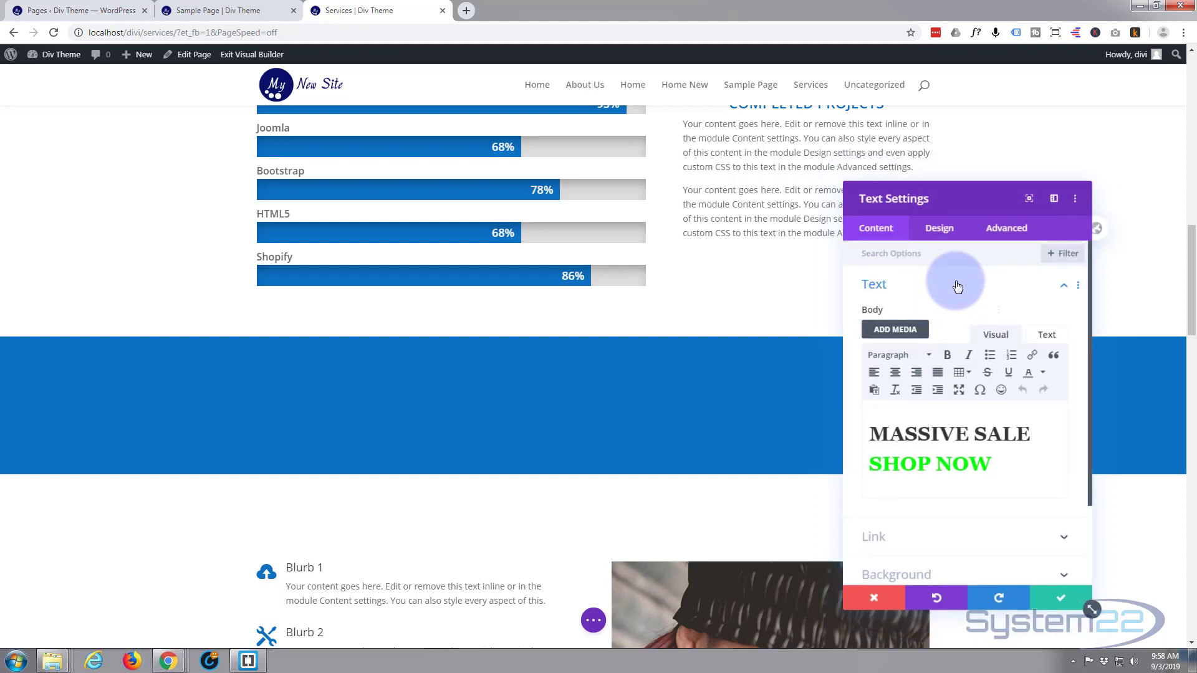
# Set the heading Text module's link URL to #.
pyautogui.scroll(-2, 959, 307)
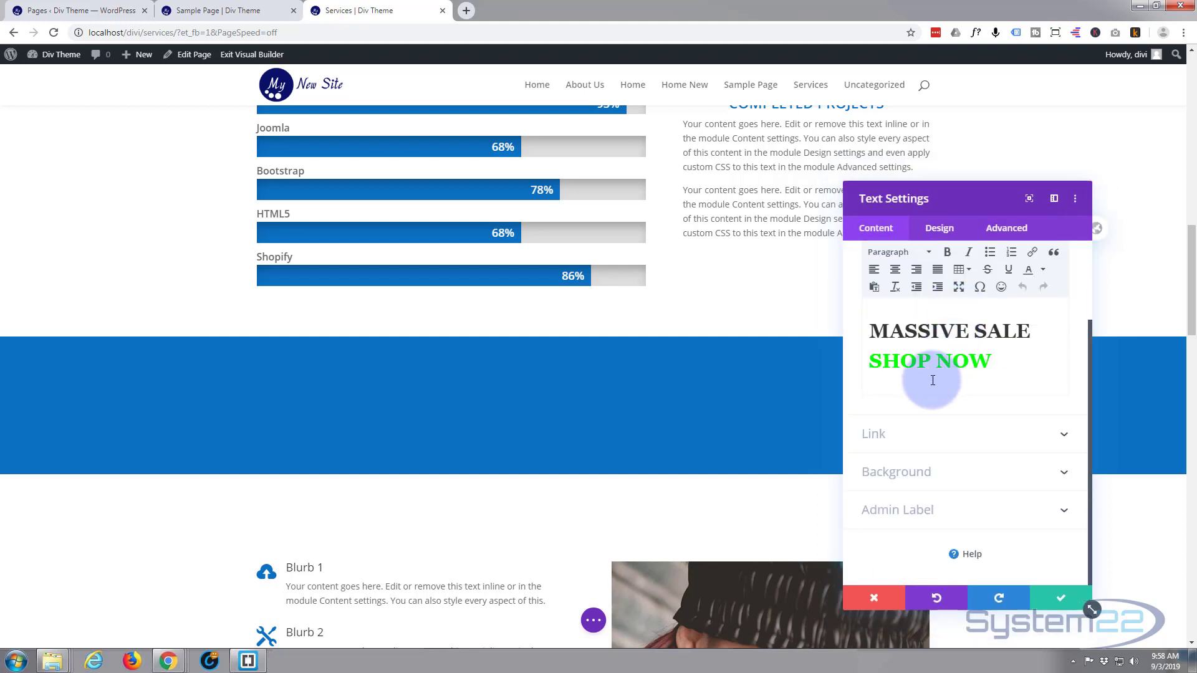
pyautogui.click(914, 435)
pyautogui.click(875, 371)
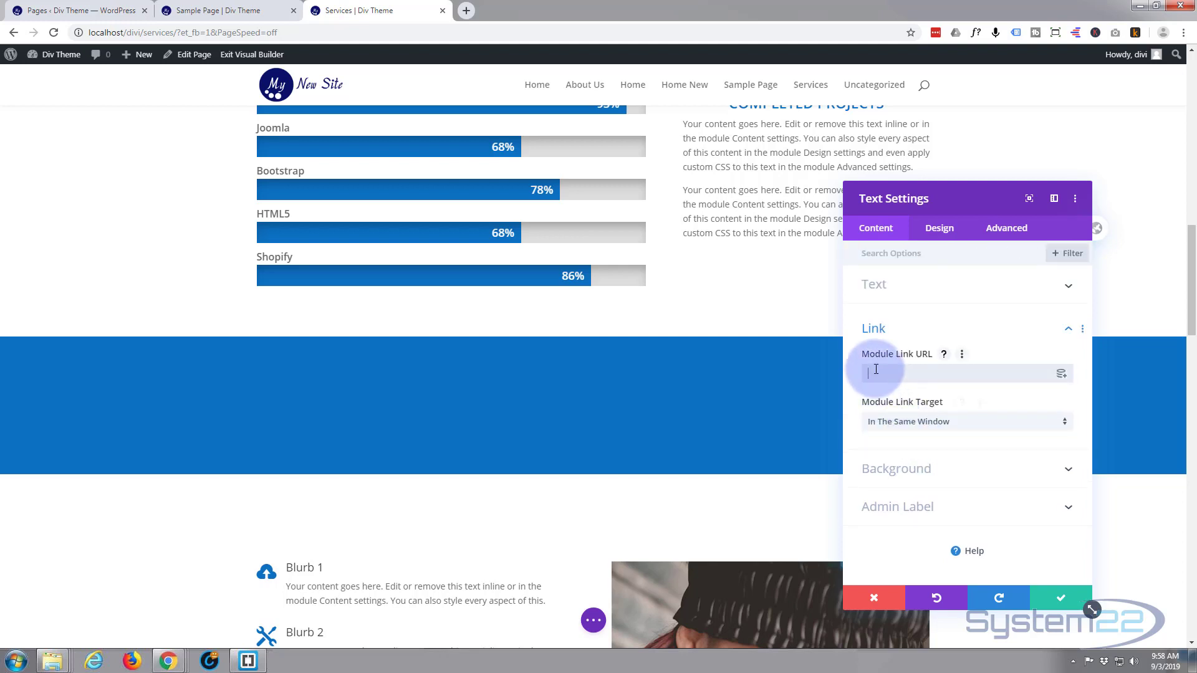
pyautogui.write('#')
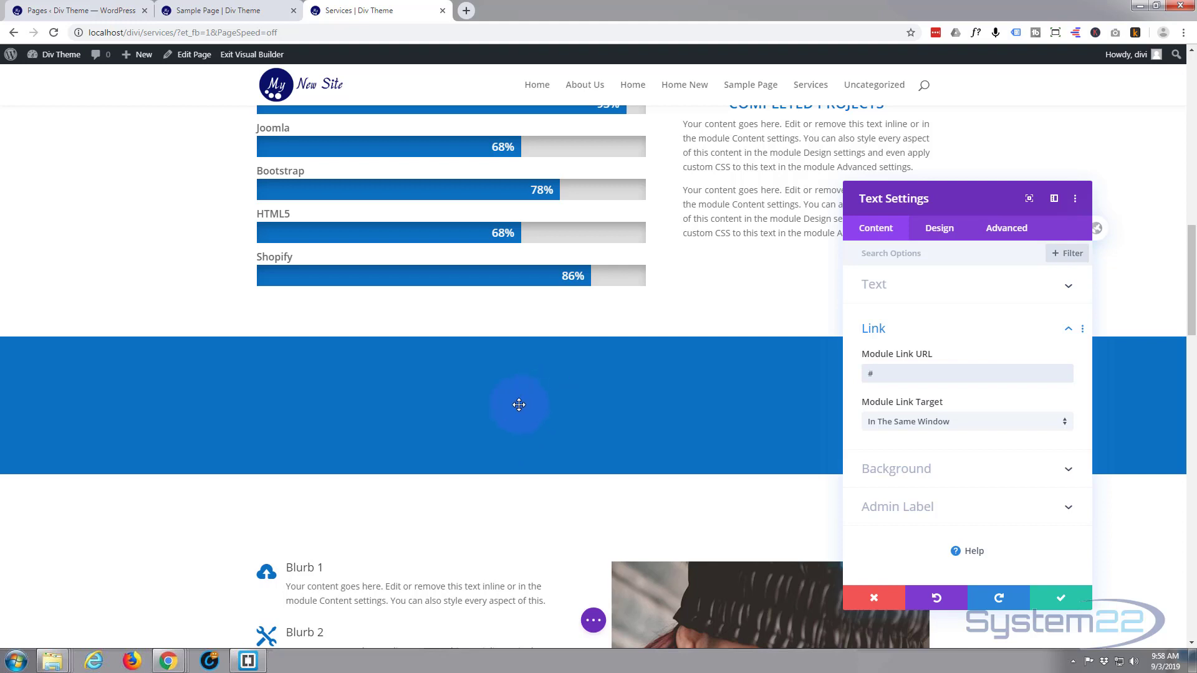
# Add the custom CSS "animation-play-state: paused;" to the Text module's main element in its hover state and save the module.
pyautogui.click(1008, 229)
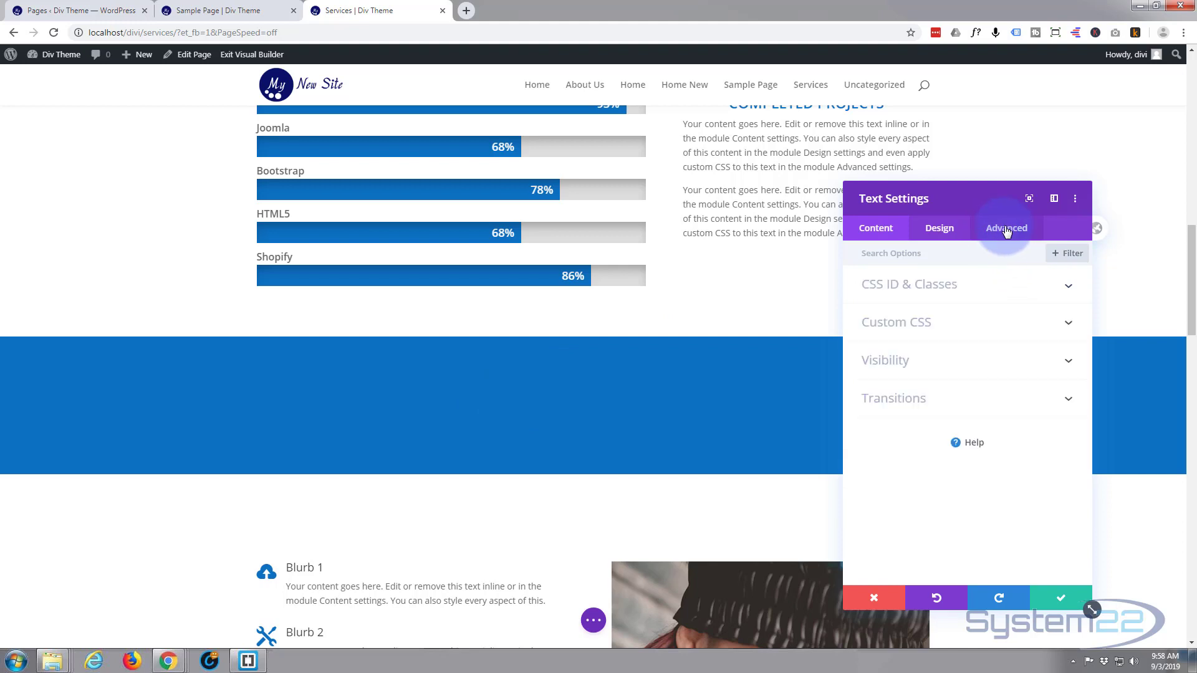
pyautogui.click(945, 328)
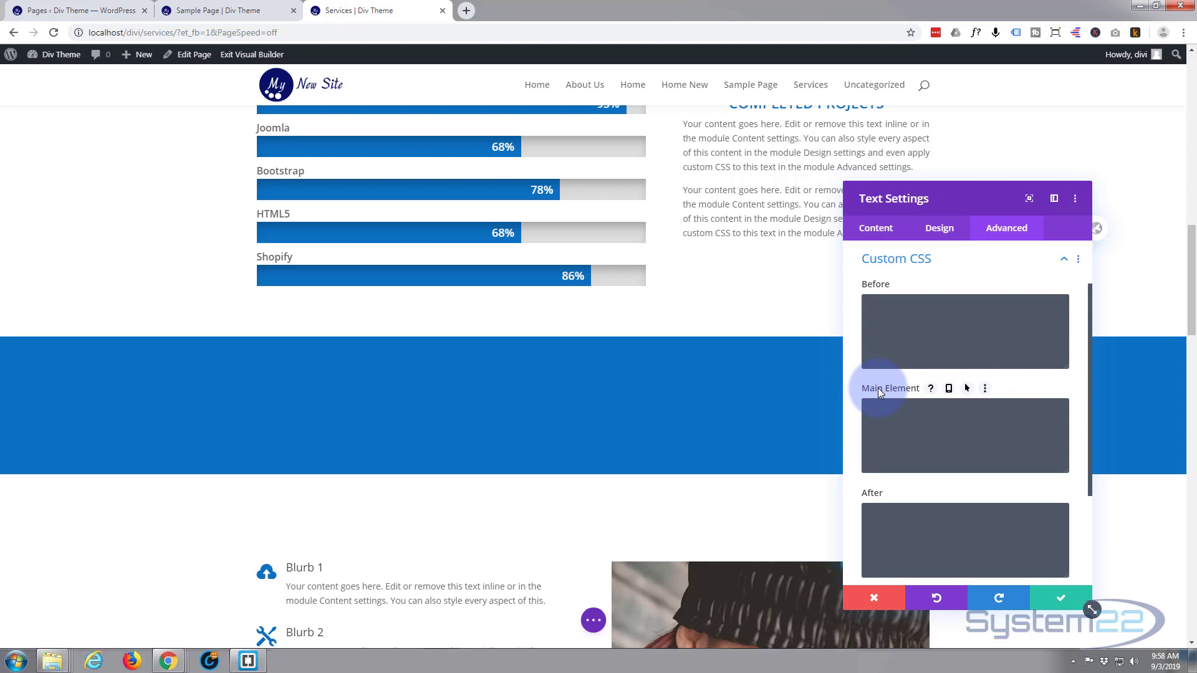
pyautogui.click(968, 389)
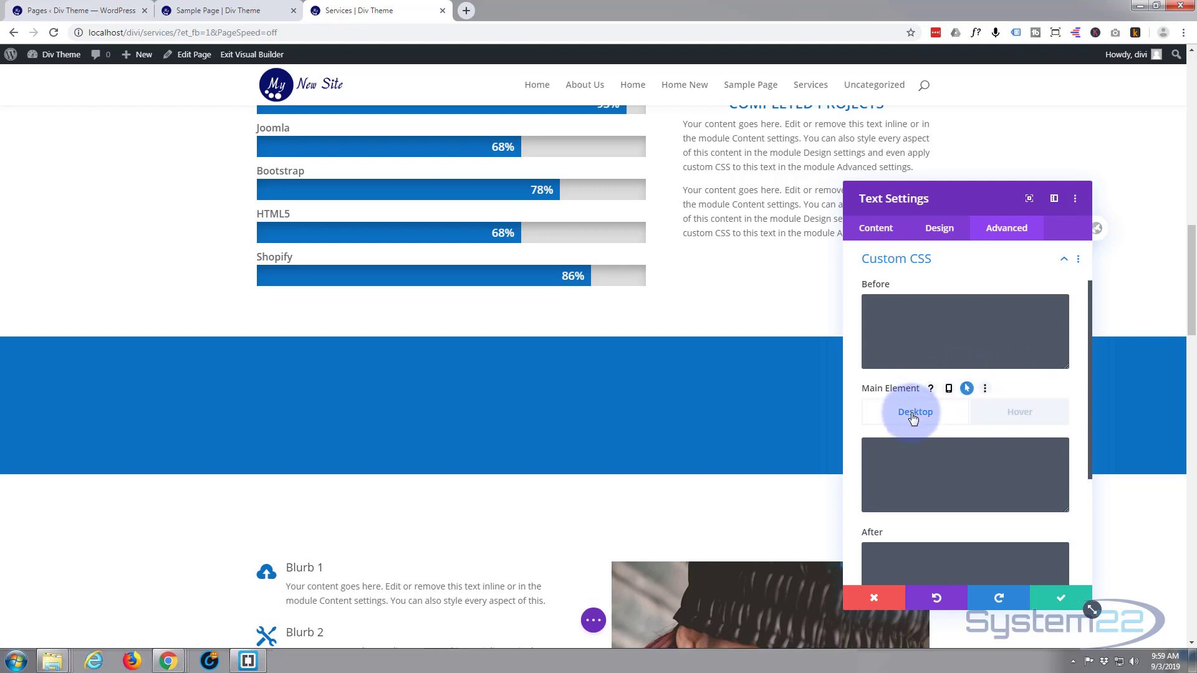
pyautogui.click(1020, 414)
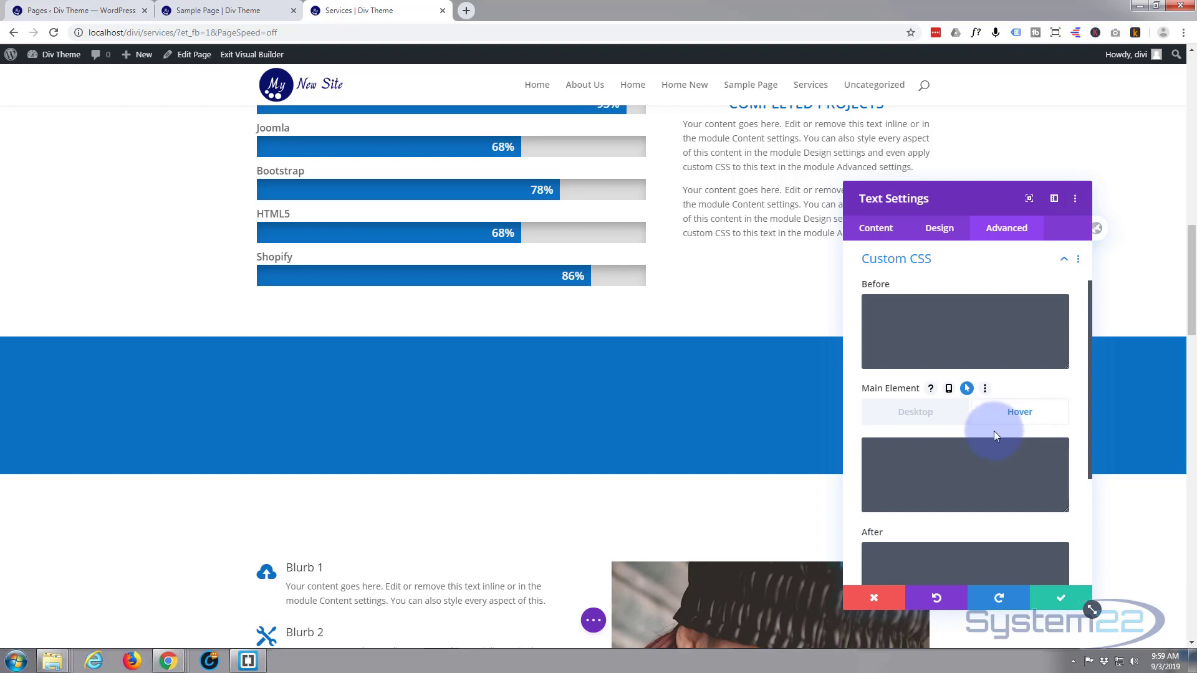
pyautogui.click(927, 460)
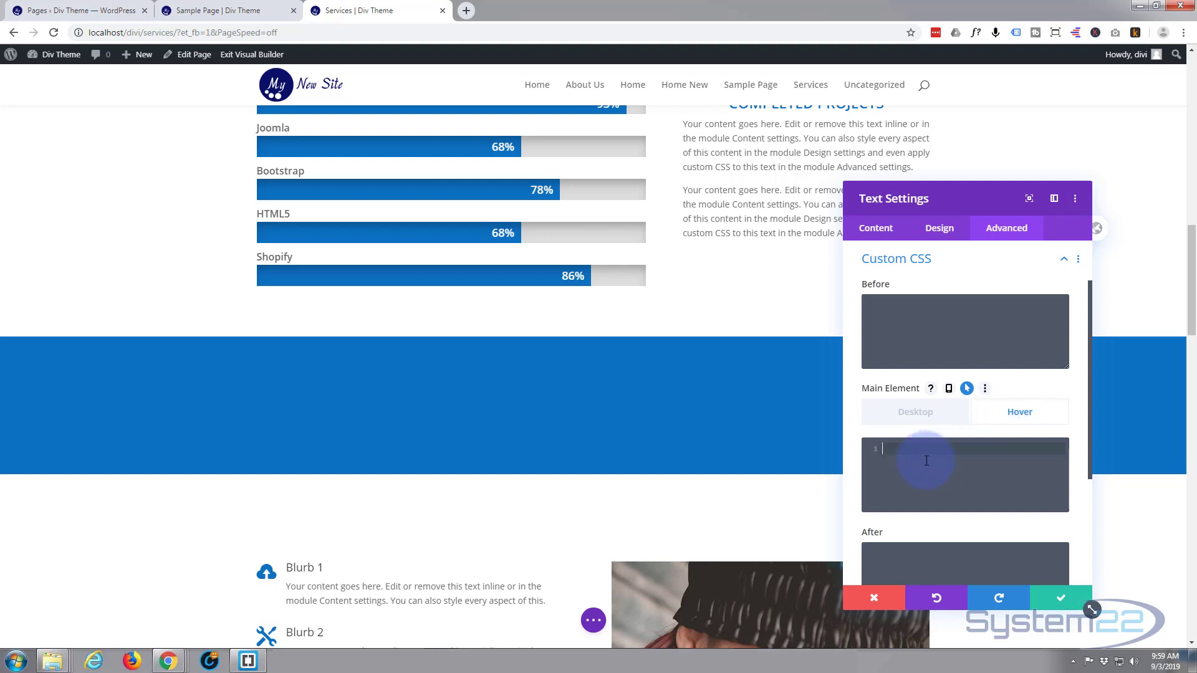
pyautogui.write('animation')
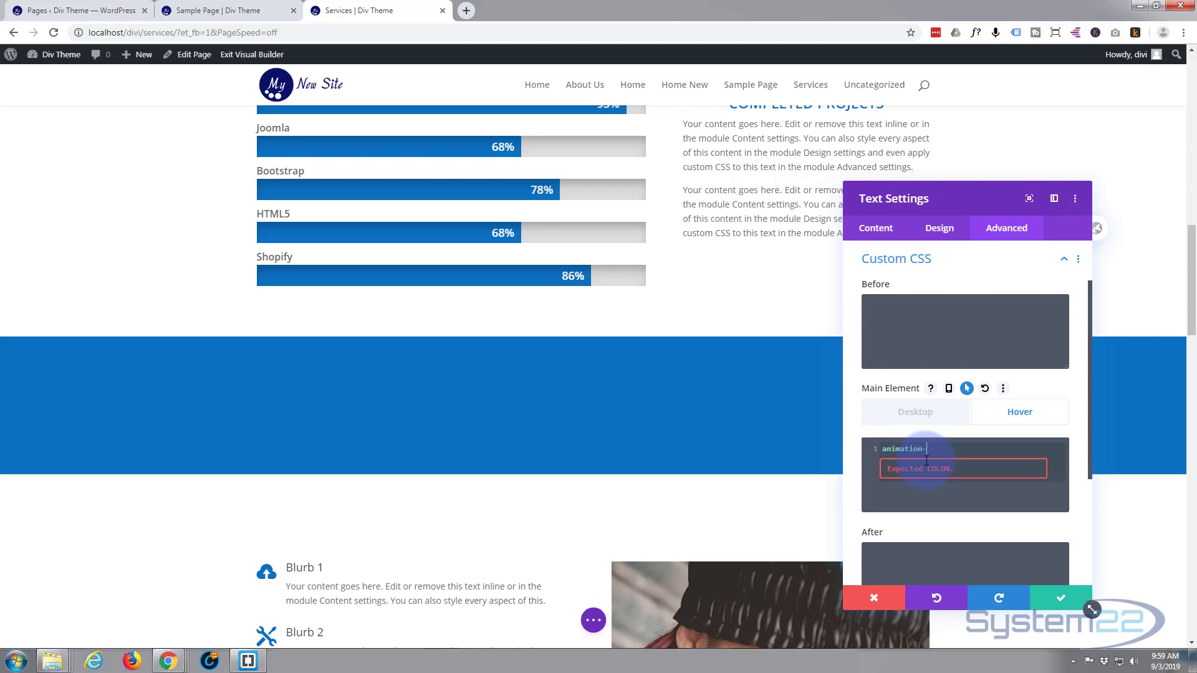
pyautogui.write('-play')
pyautogui.write('-state')
pyautogui.write(': paused;')
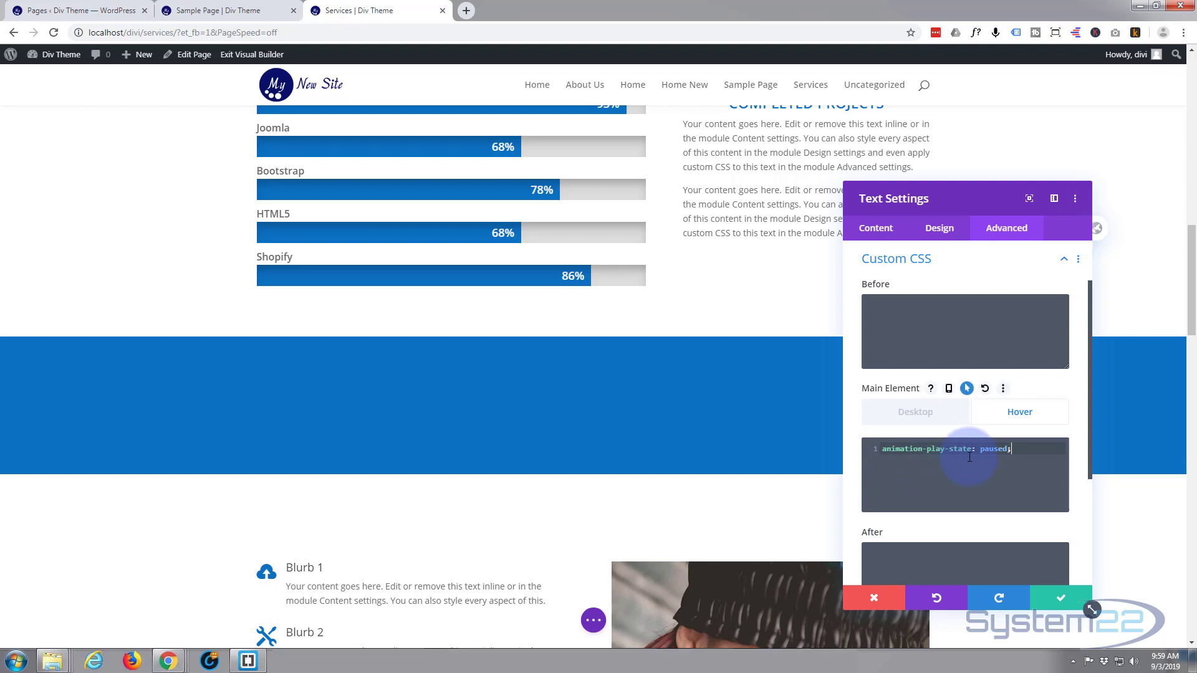
pyautogui.click(1059, 603)
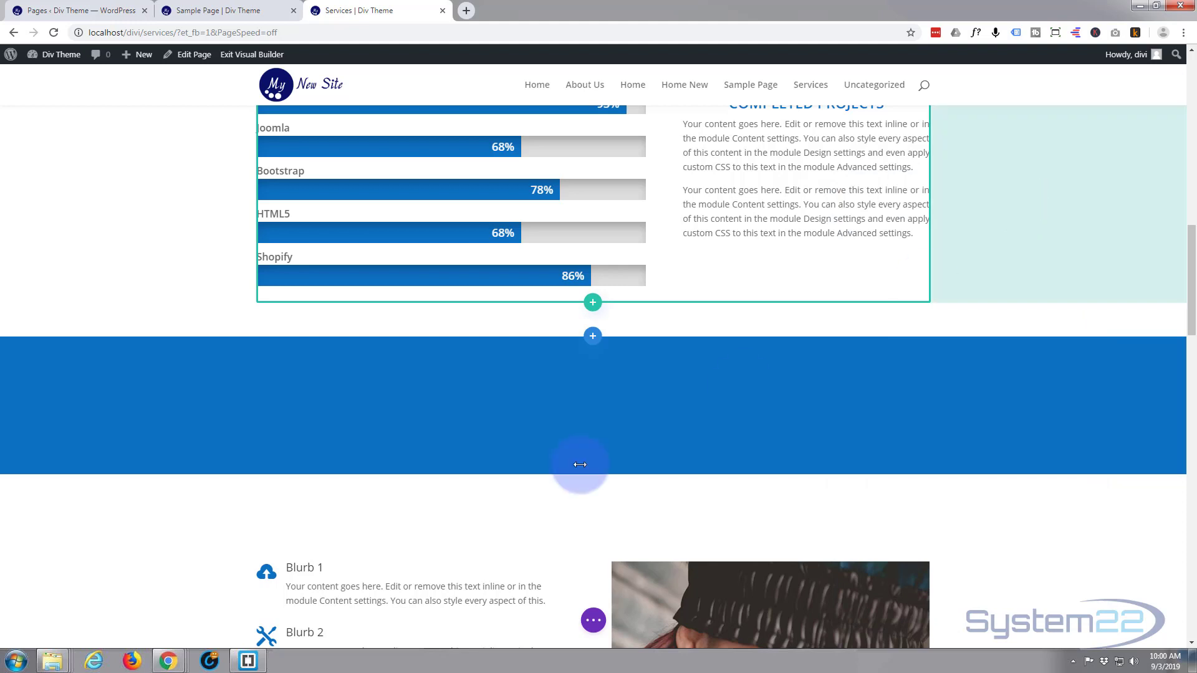
# Save the updated Services page and return from the Visual Builder to the live page.
pyautogui.click(597, 628)
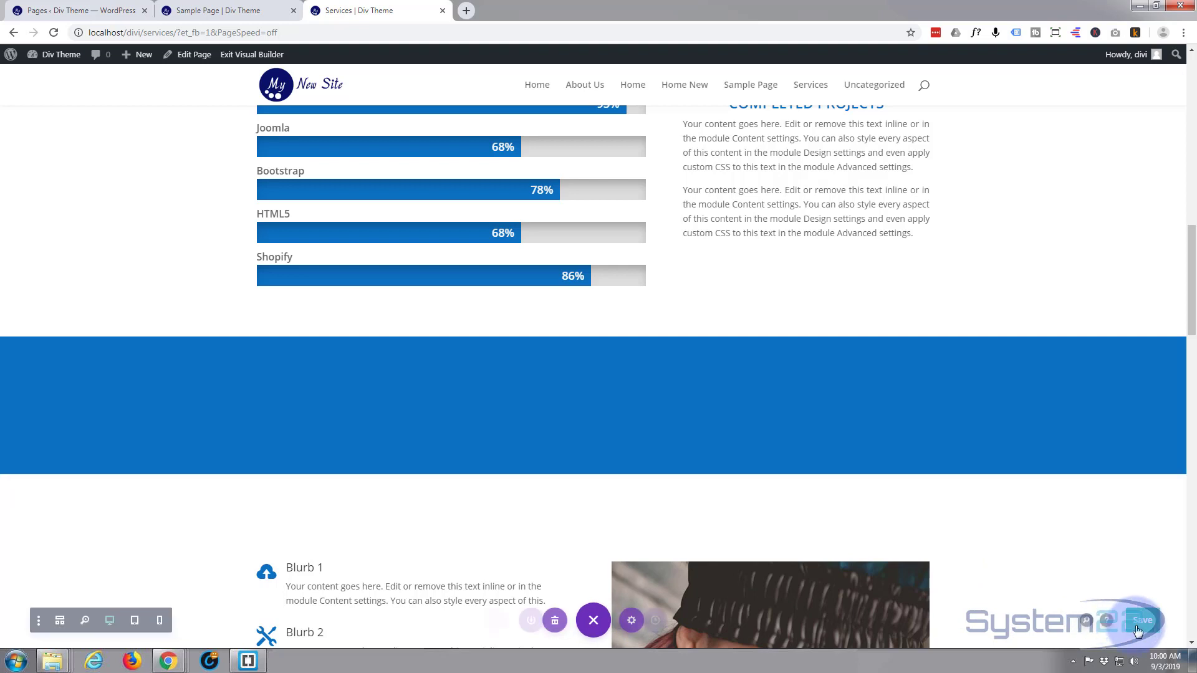
pyautogui.click(1149, 623)
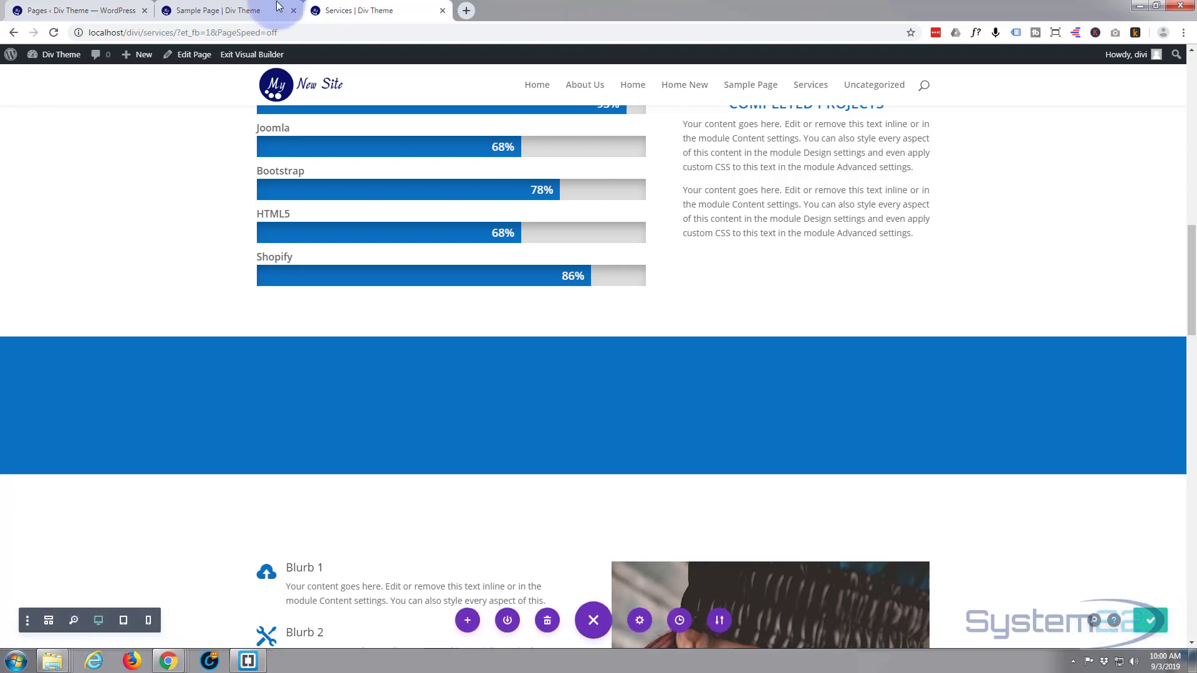
pyautogui.click(252, 55)
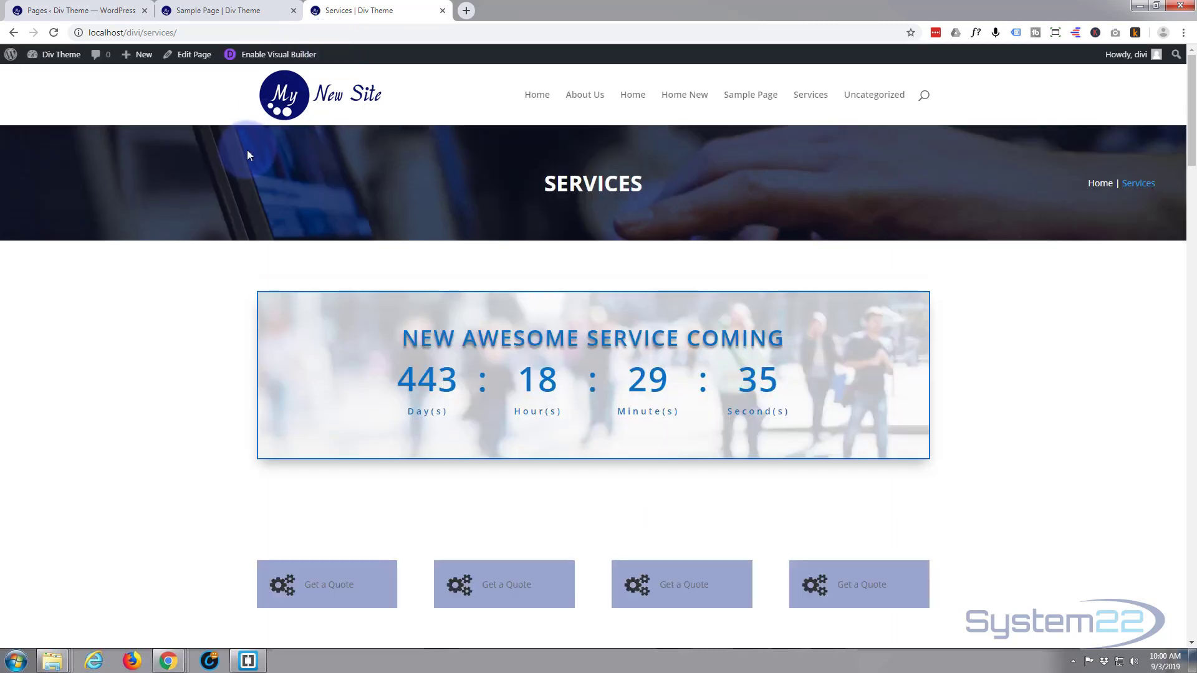
# Test the hover pause on the scrolling "MASSIVE SALE SHOP NOW" heading of the live page and follow its link.
pyautogui.scroll(-4, 168, 314)
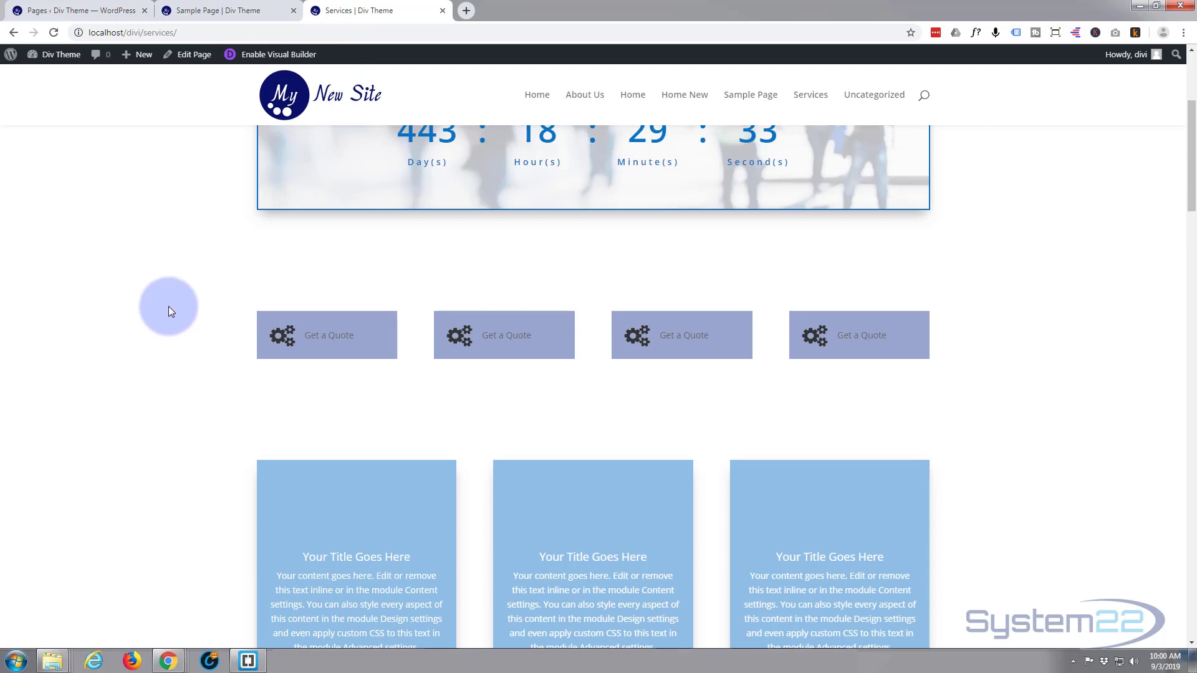
pyautogui.scroll(-5, 168, 305)
pyautogui.scroll(-8, 170, 305)
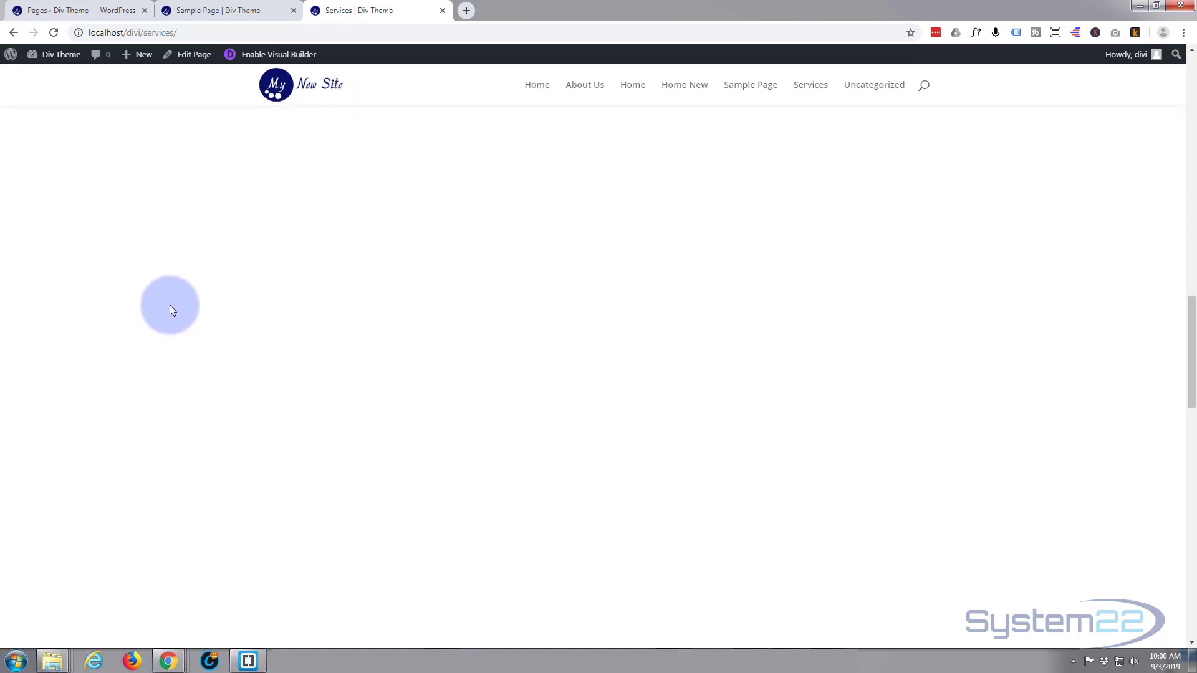
pyautogui.scroll(-3, 170, 305)
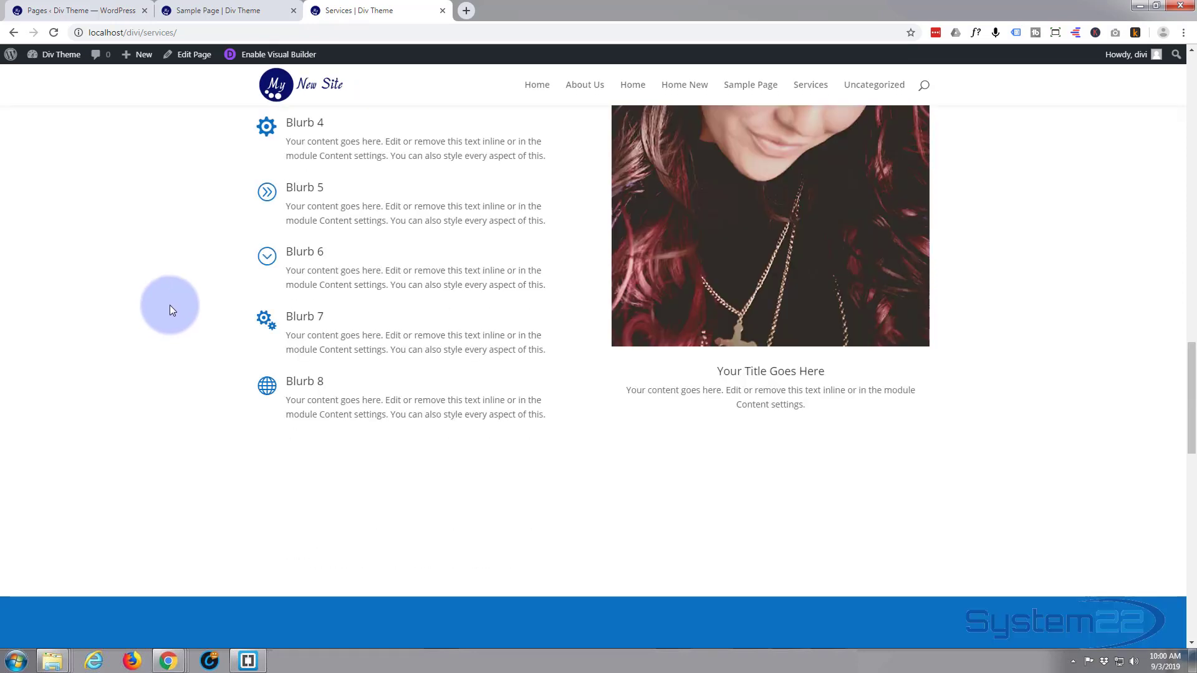
pyautogui.scroll(1, 171, 304)
pyautogui.scroll(8, 172, 304)
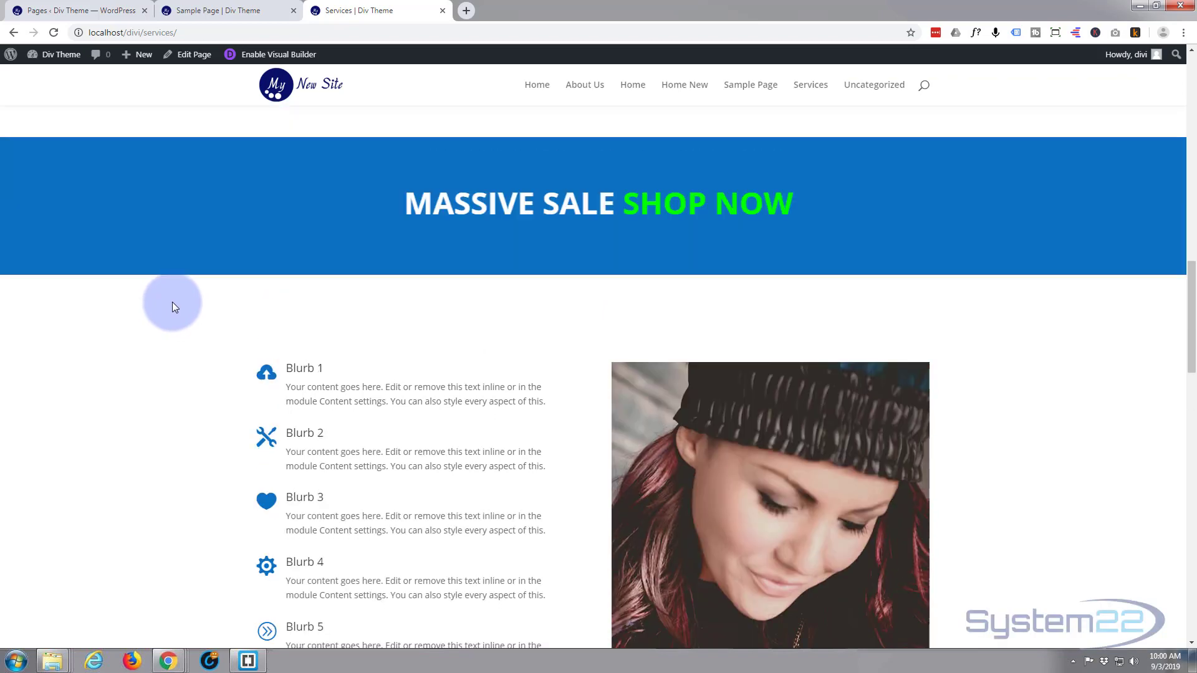
pyautogui.scroll(2, 111, 290)
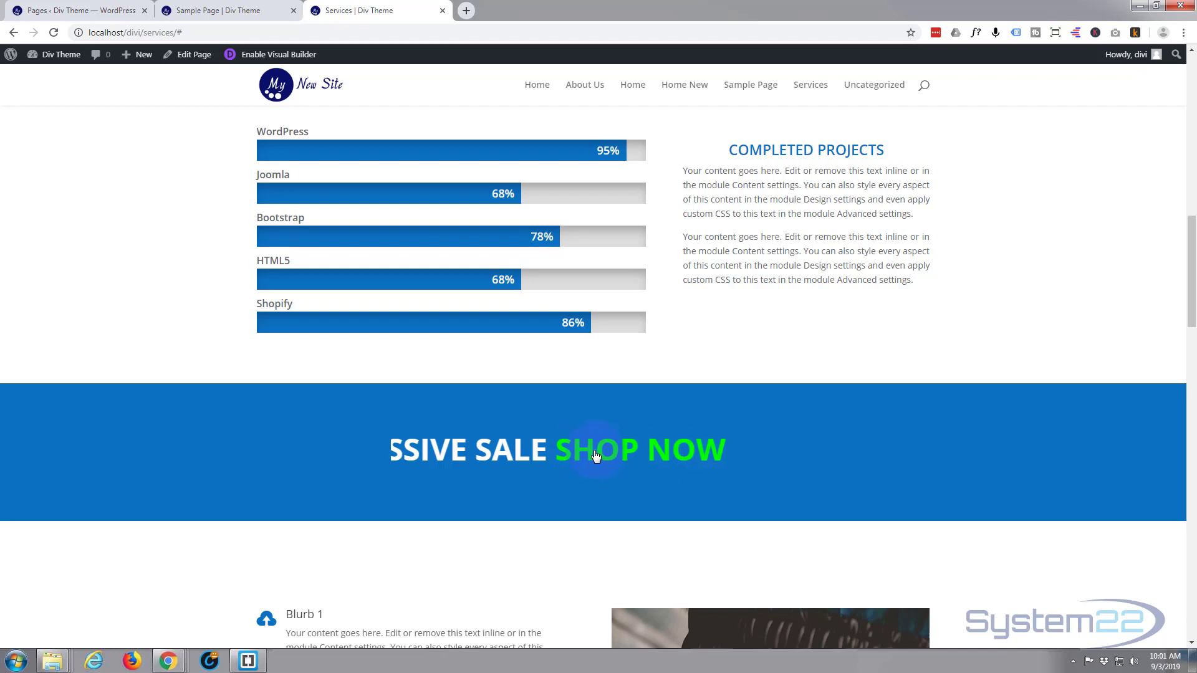
pyautogui.click(596, 456)
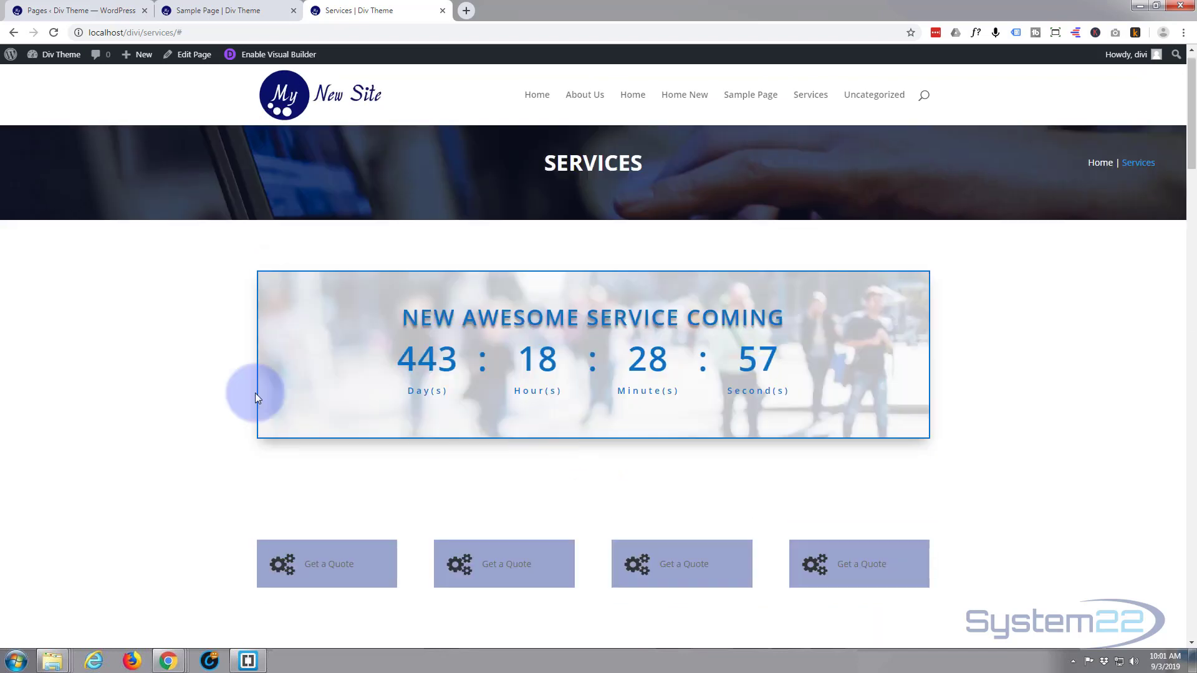
# Go back to the blue sale banner on the live Services page to view it again.
pyautogui.scroll(-4, 177, 420)
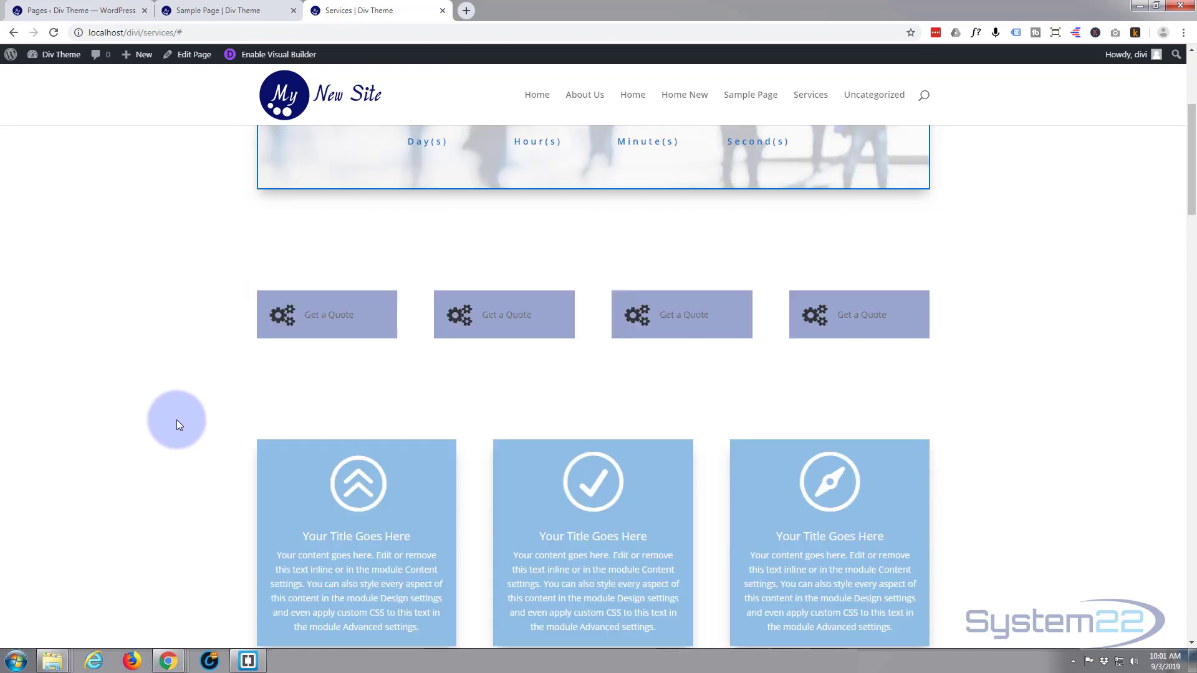
pyautogui.scroll(-1, 177, 421)
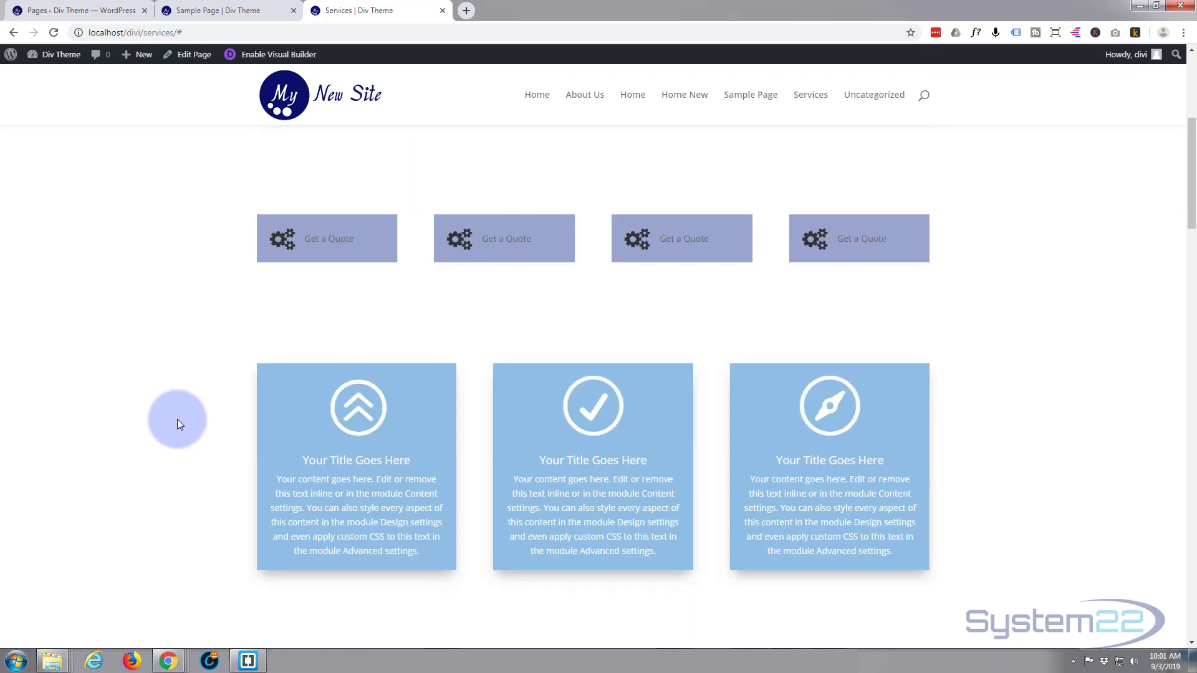
pyautogui.scroll(-5, 177, 424)
pyautogui.scroll(-10, 177, 424)
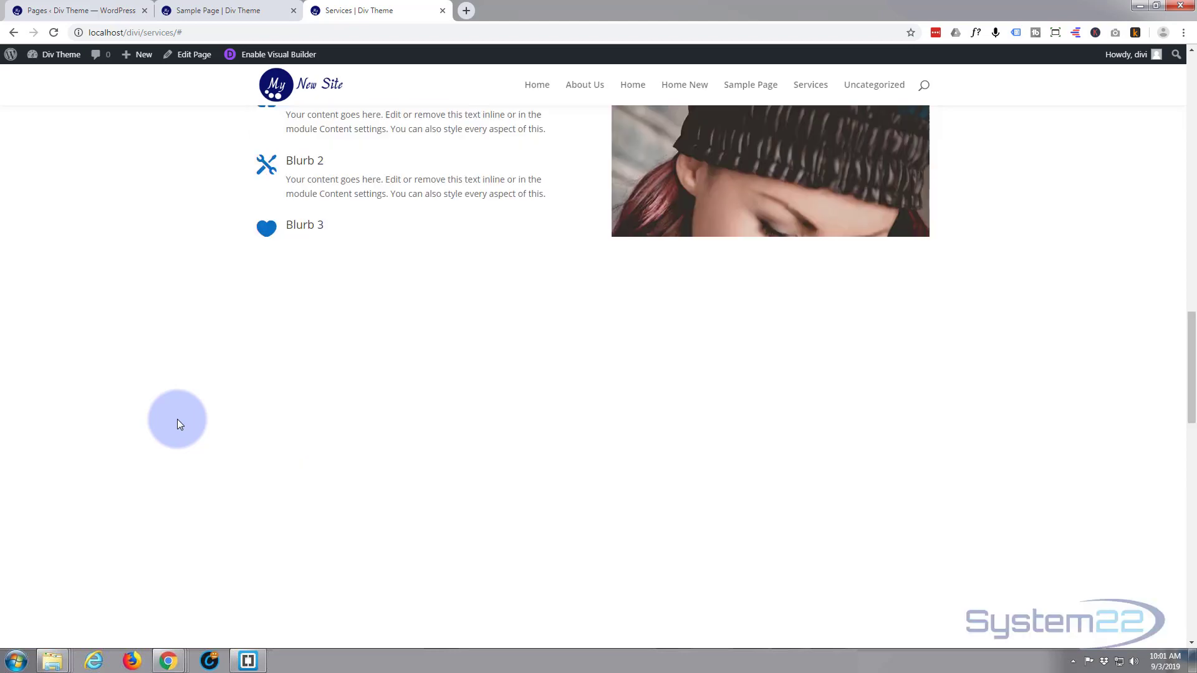
pyautogui.scroll(-4, 177, 419)
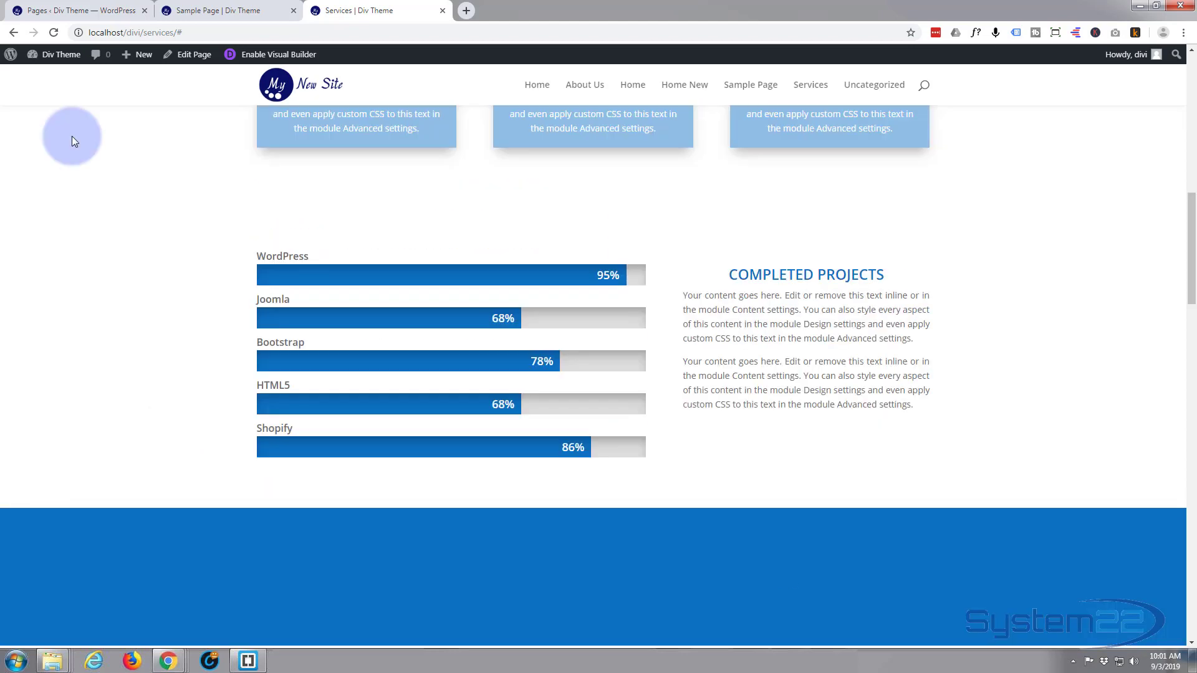